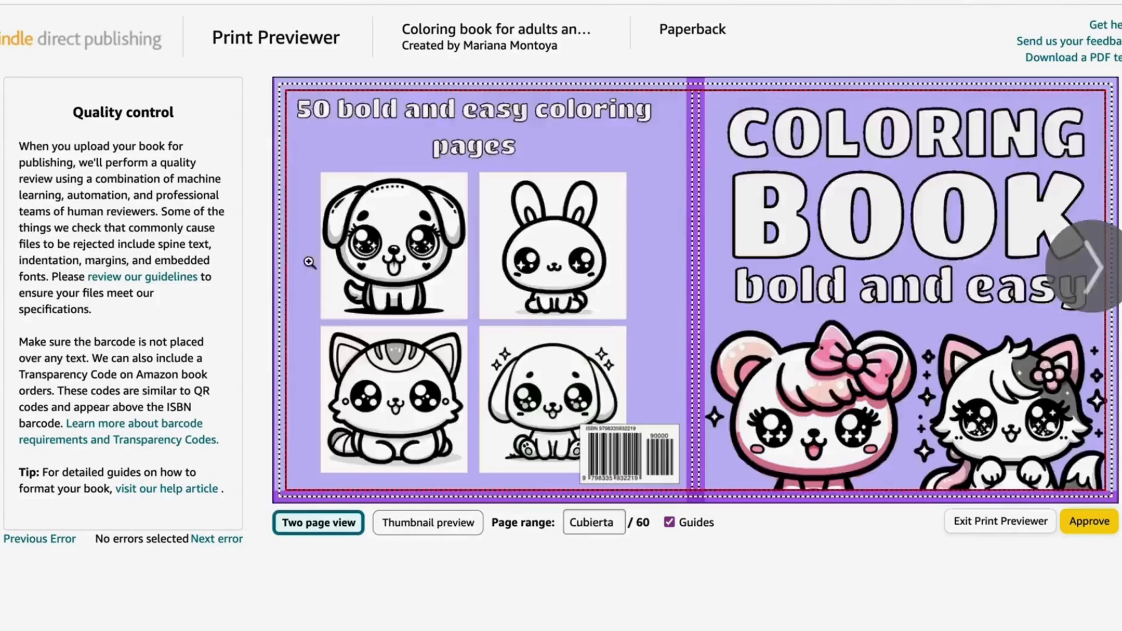
Page through the cover and first interior pages of the coloring book in the Print Previewer, and approve the proof.
click(1087, 275)
click(1087, 275)
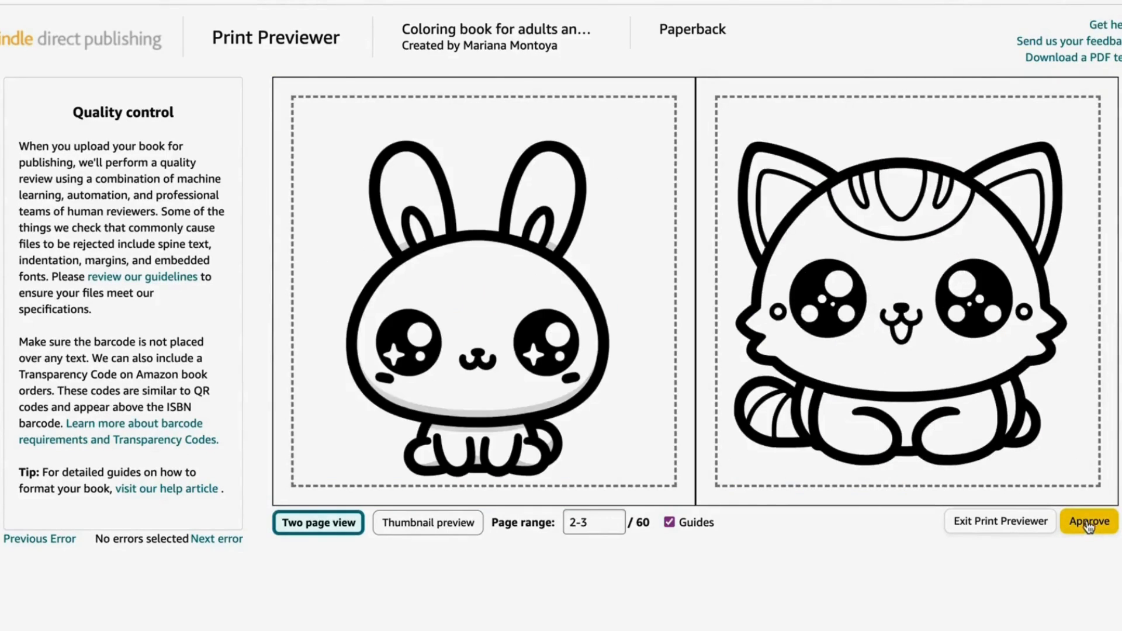
click(1089, 526)
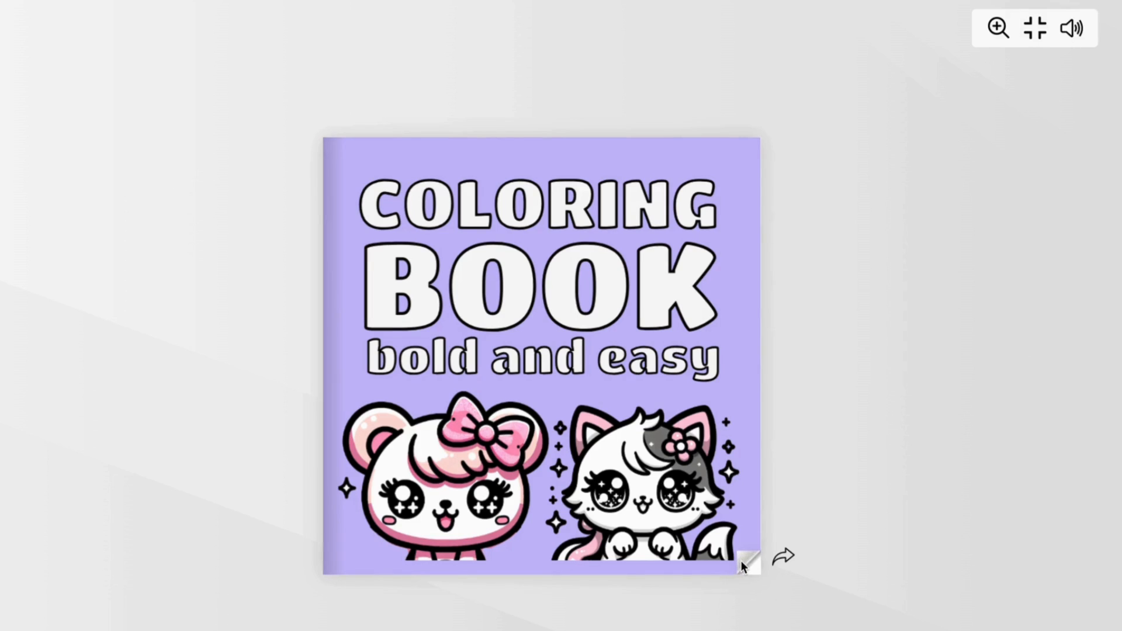
Flip through the full-screen coloring book preview from the front cover to the back cover, and turn back toward the front.
click(741, 560)
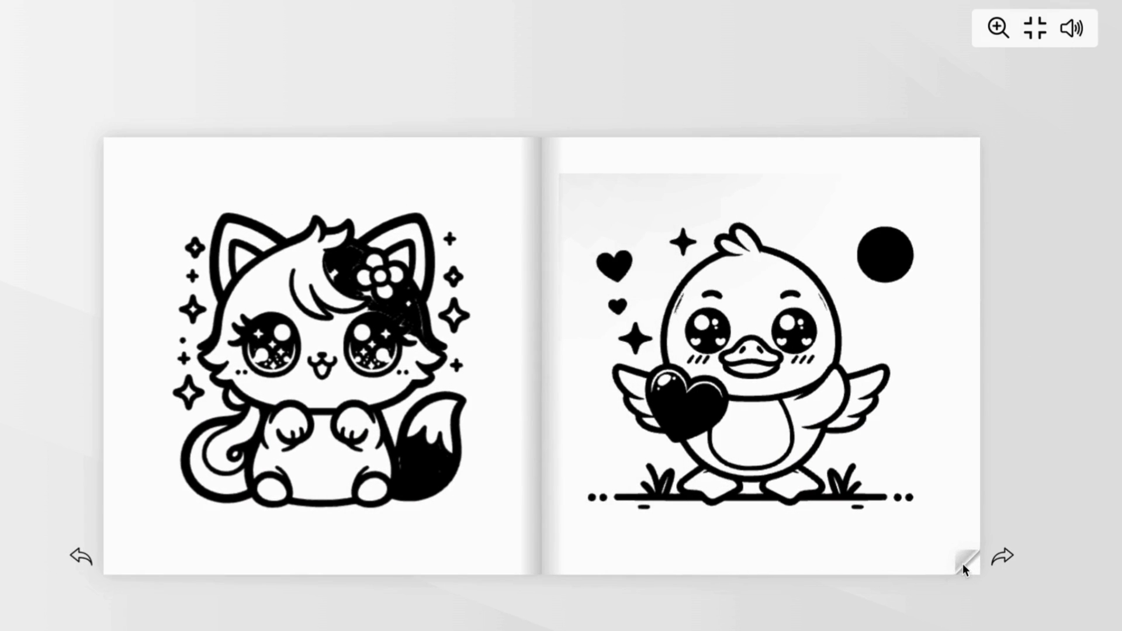
click(963, 563)
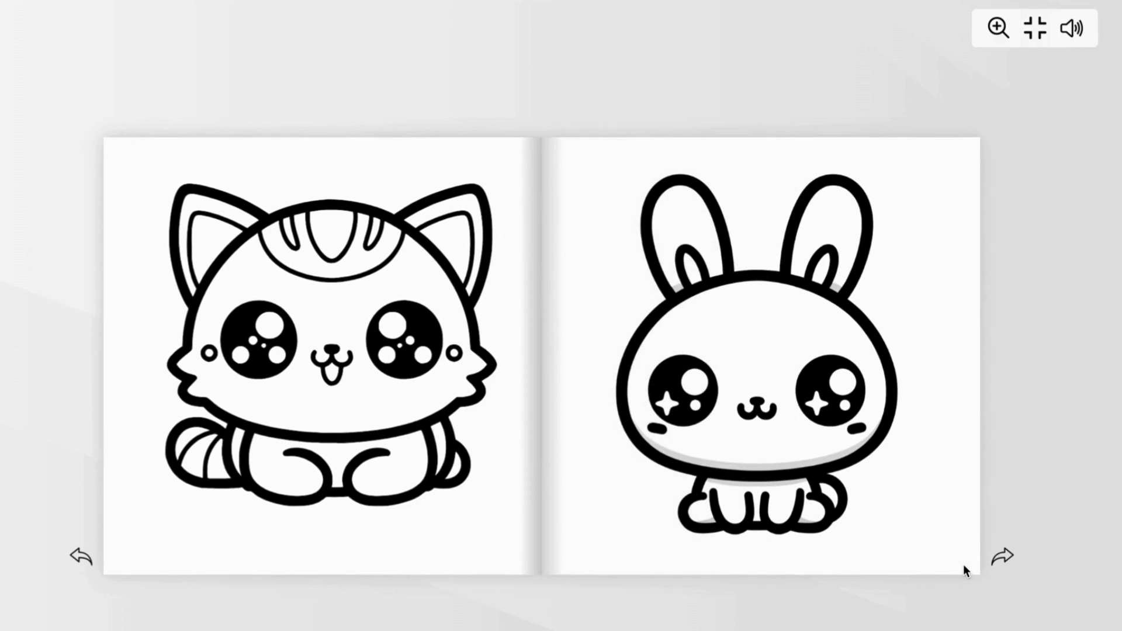
click(972, 561)
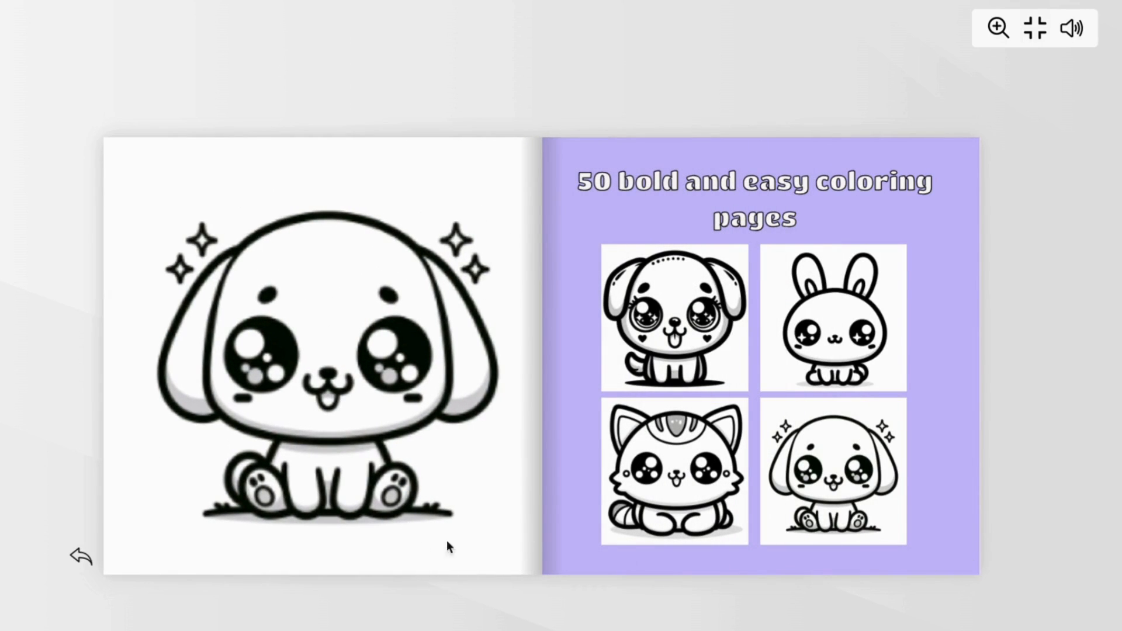
click(113, 561)
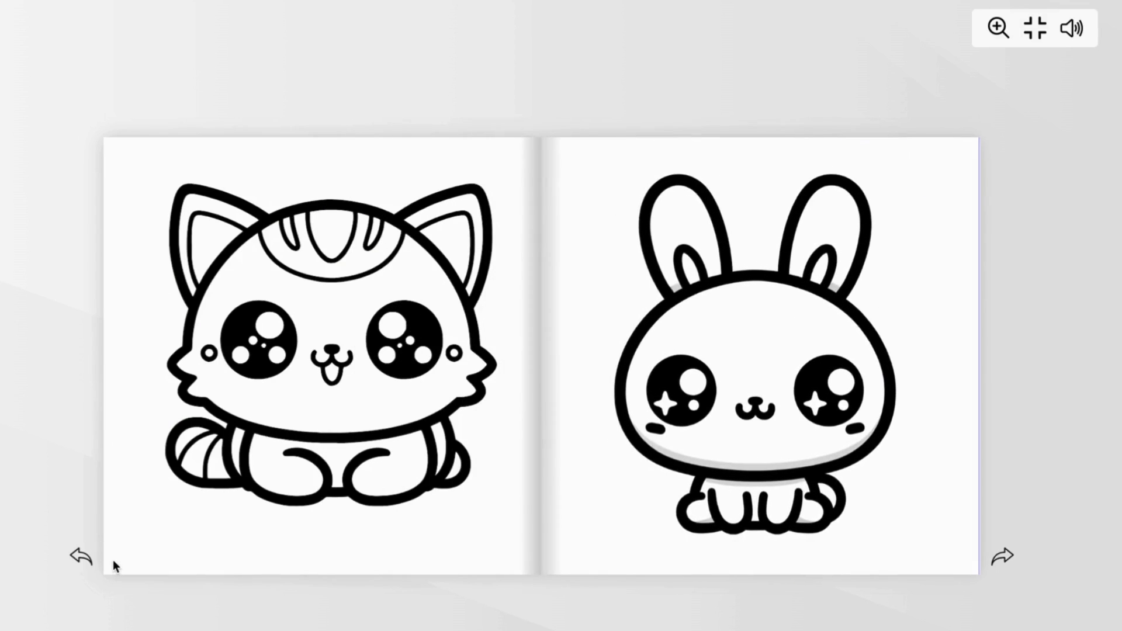
click(113, 562)
click(113, 561)
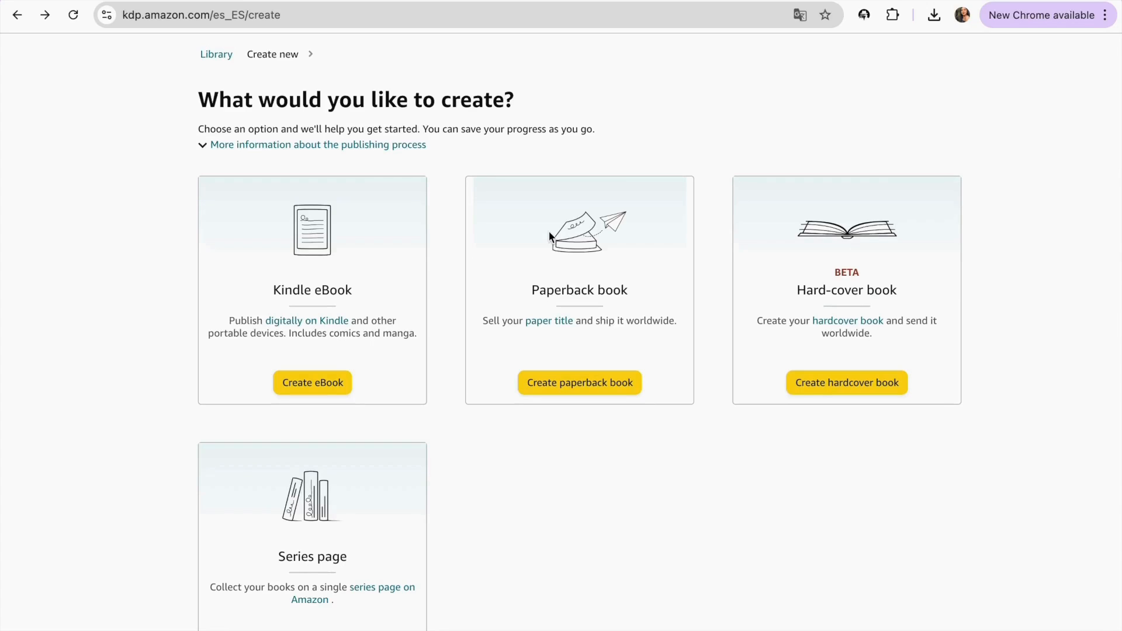
Review the publishing formats on KDP's creation page and start creating a new paperback book.
scroll(310, 476, down, 2)
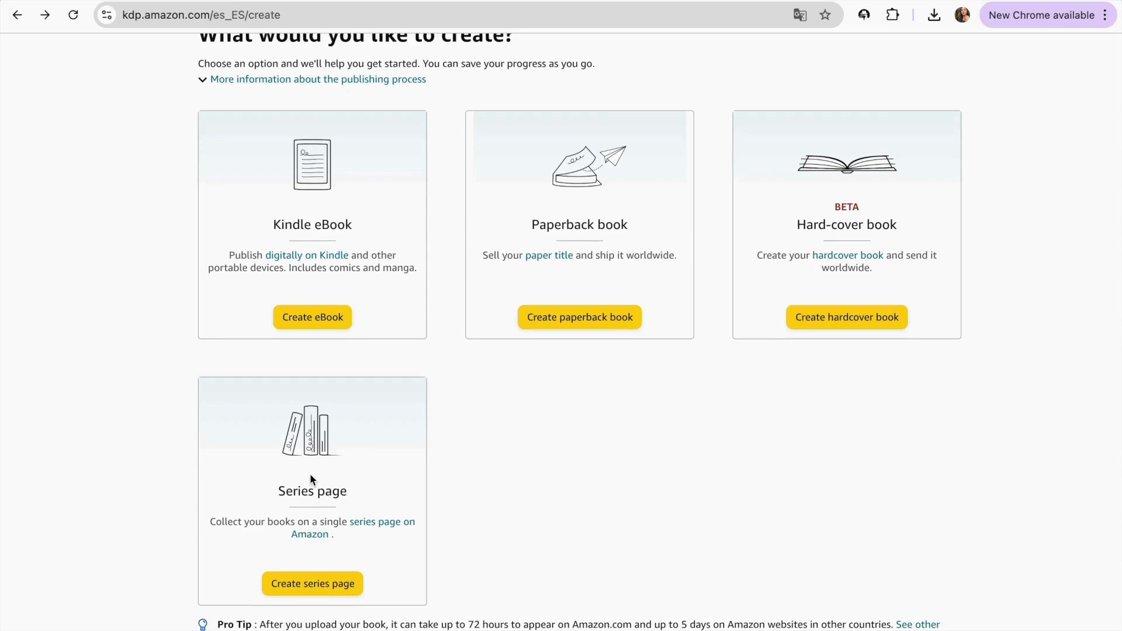
scroll(409, 456, down, 1)
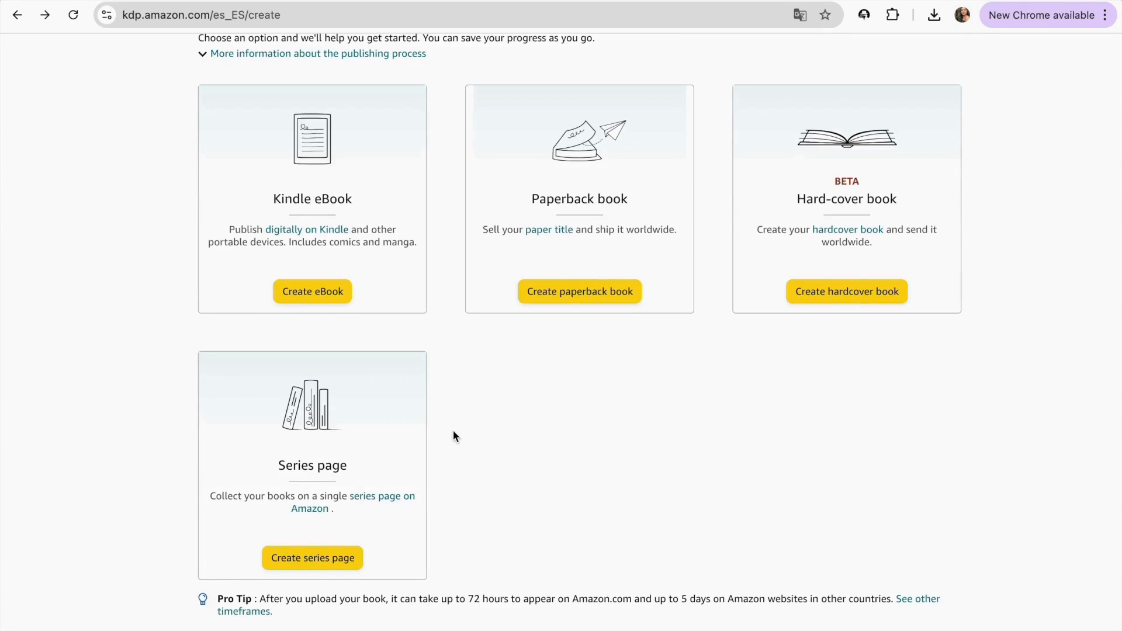
scroll(456, 433, up, 1)
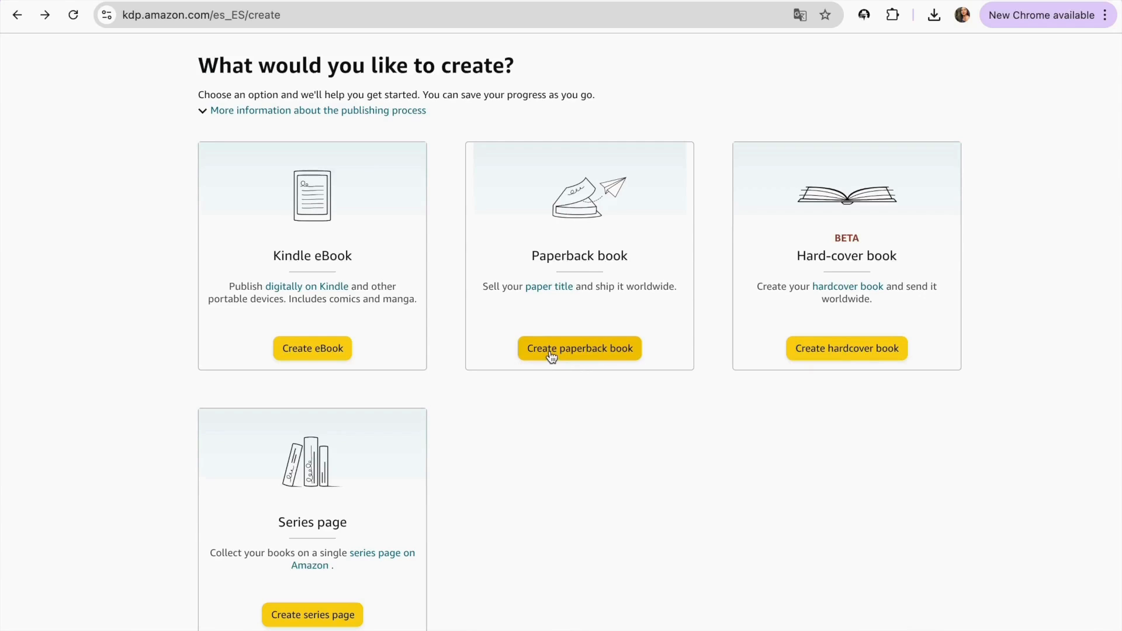
click(572, 355)
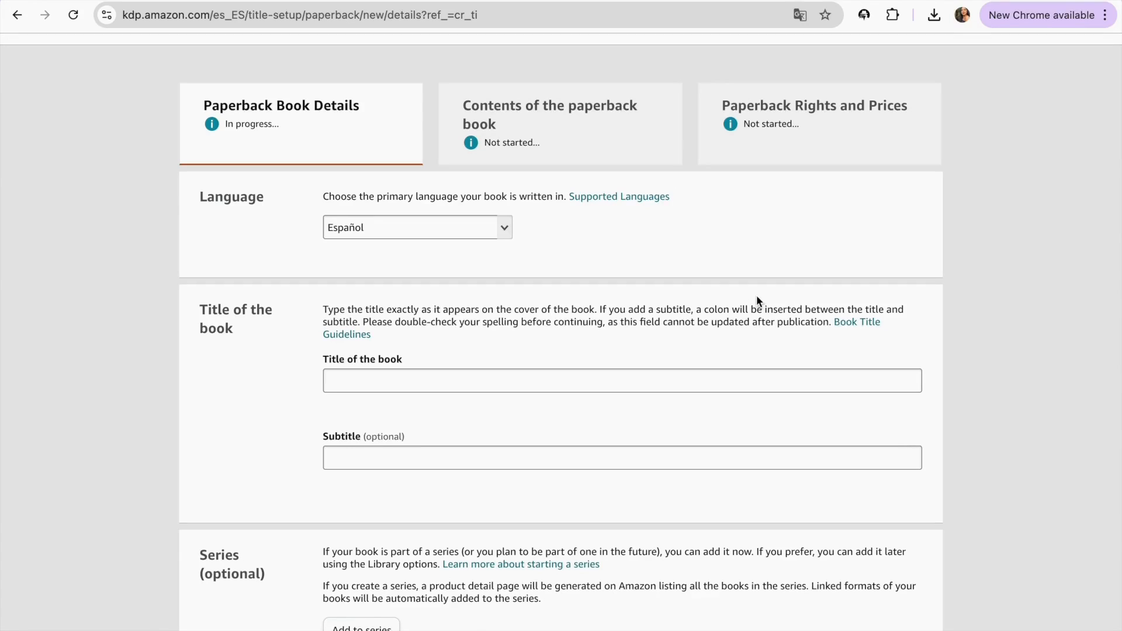
Set the book language to English and the title to "Coloring book bold and easy", checking the cover design in Kittl.
click(507, 229)
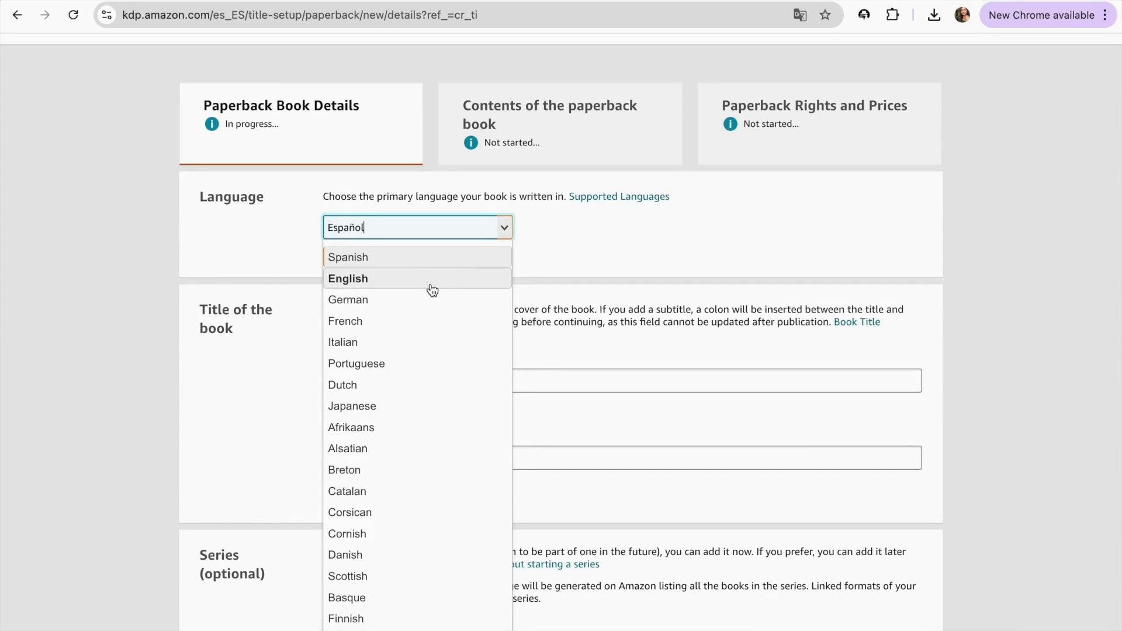
click(433, 279)
scroll(439, 289, down, 2)
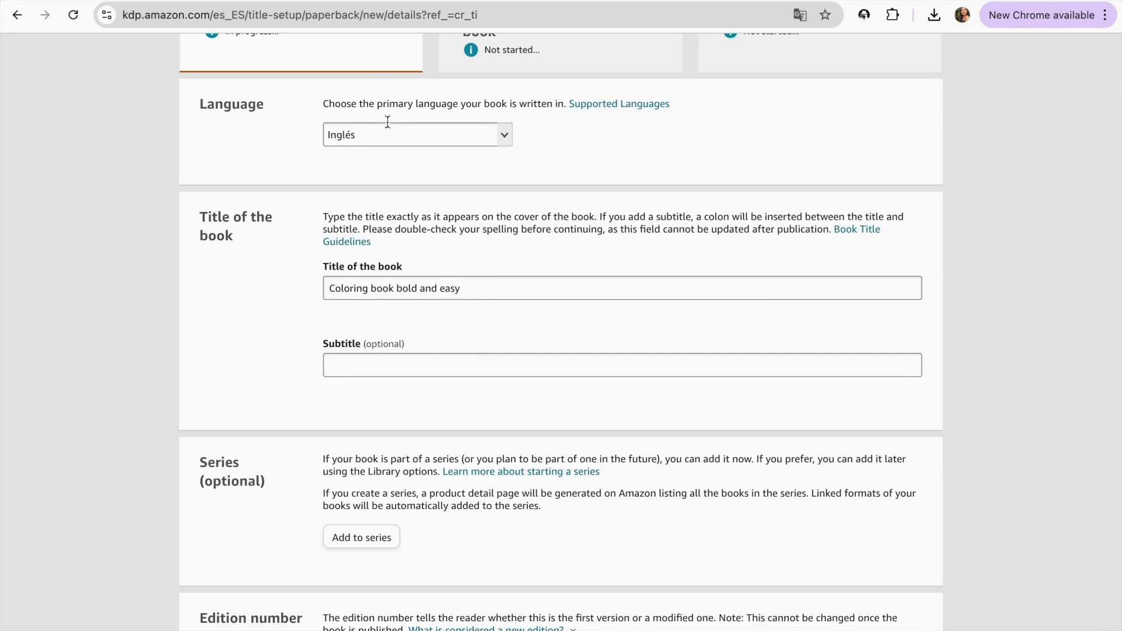
click(358, 0)
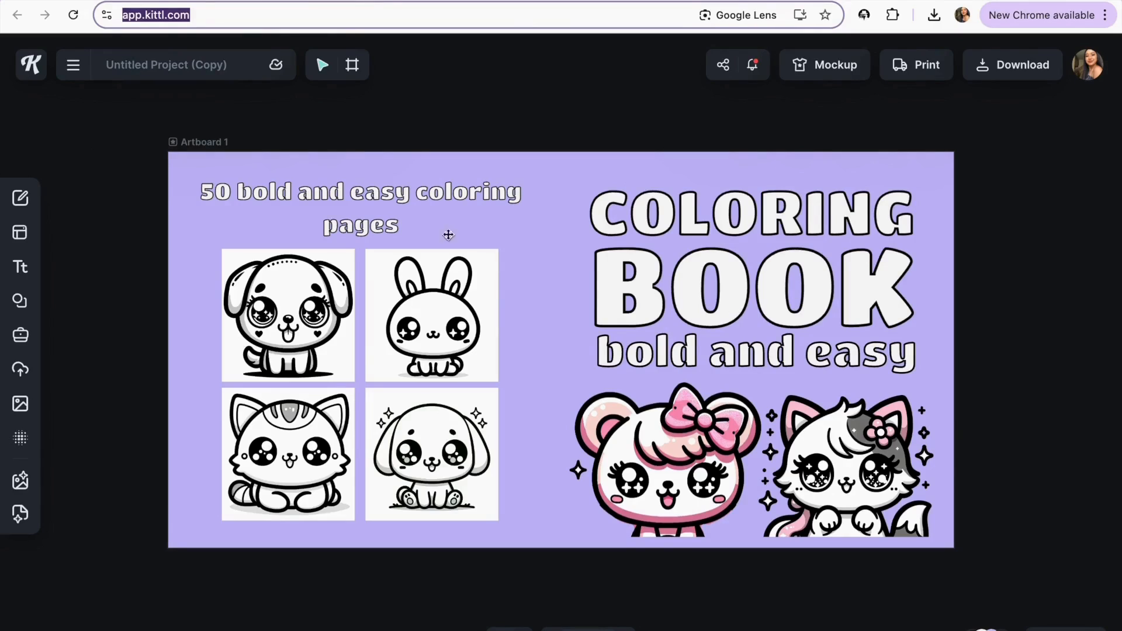
click(190, 3)
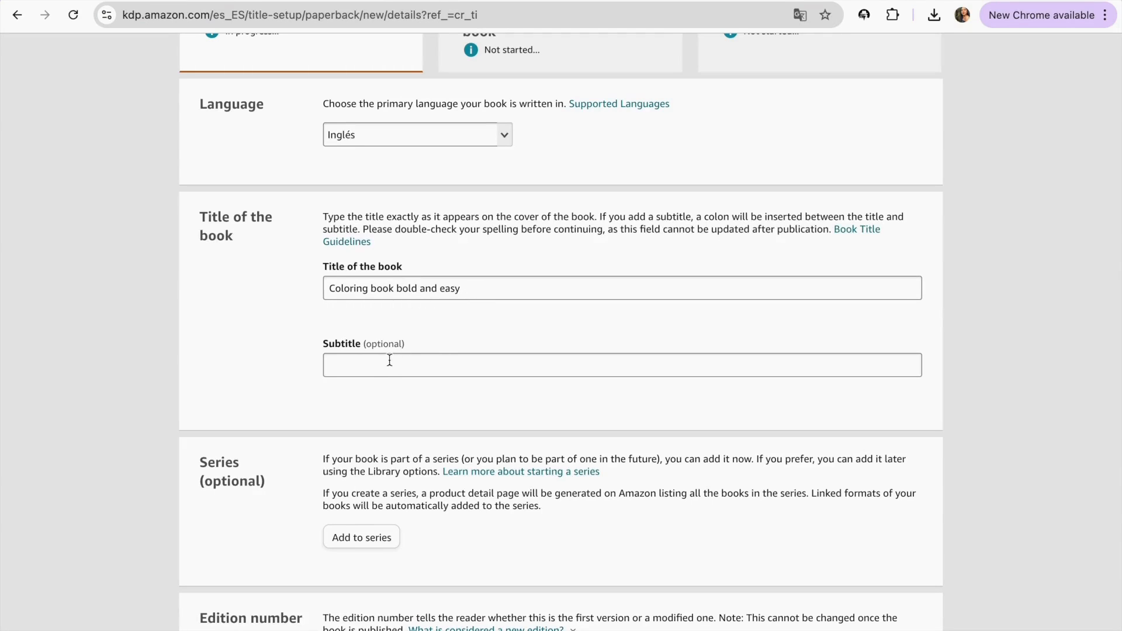
Enter the subtitle "Stress-Relief Animal Coloring Book for All Ages: Bold, Simple Designs" and open the option to add the book to a series.
click(357, 368)
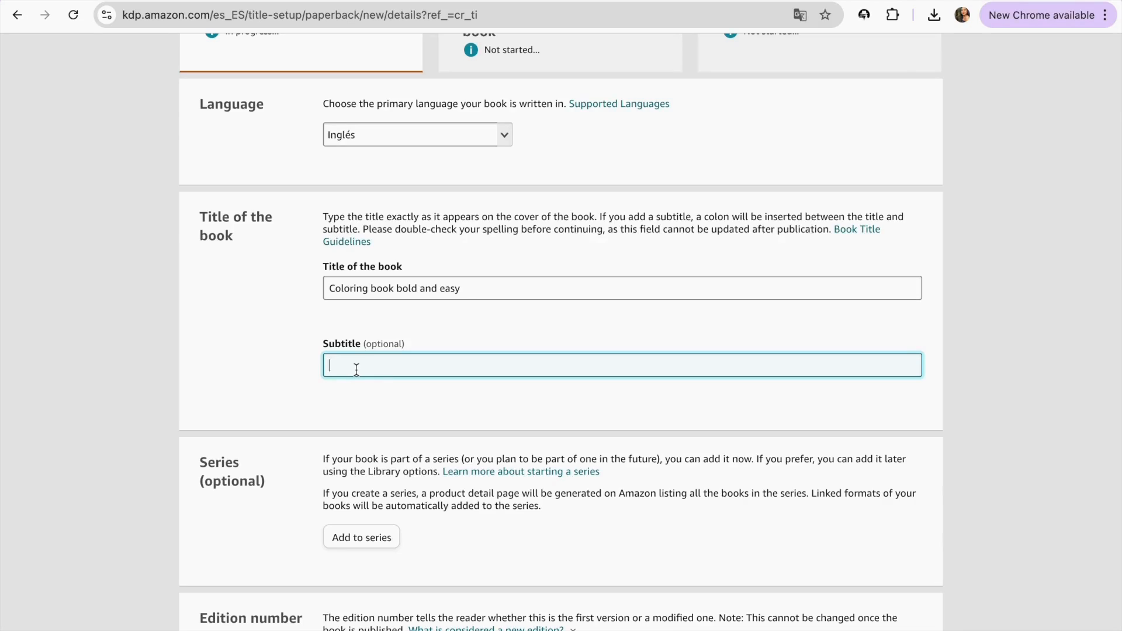
text(Stress-Relief Animal Coloring Book for All Ages: Bold, Simple Designs)
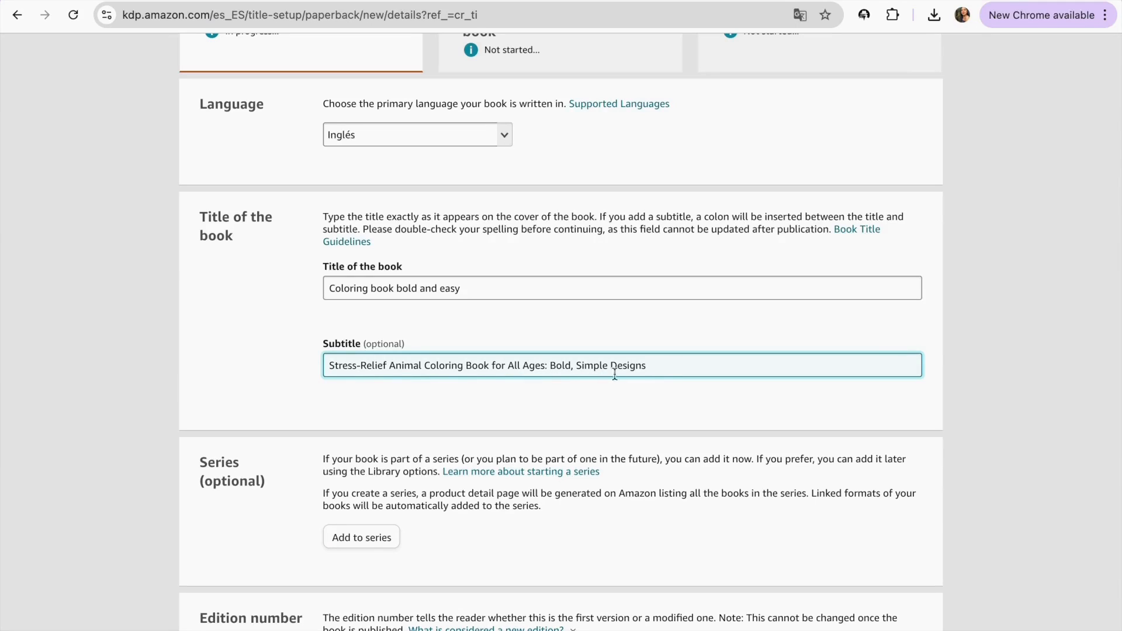
scroll(606, 392, down, 1)
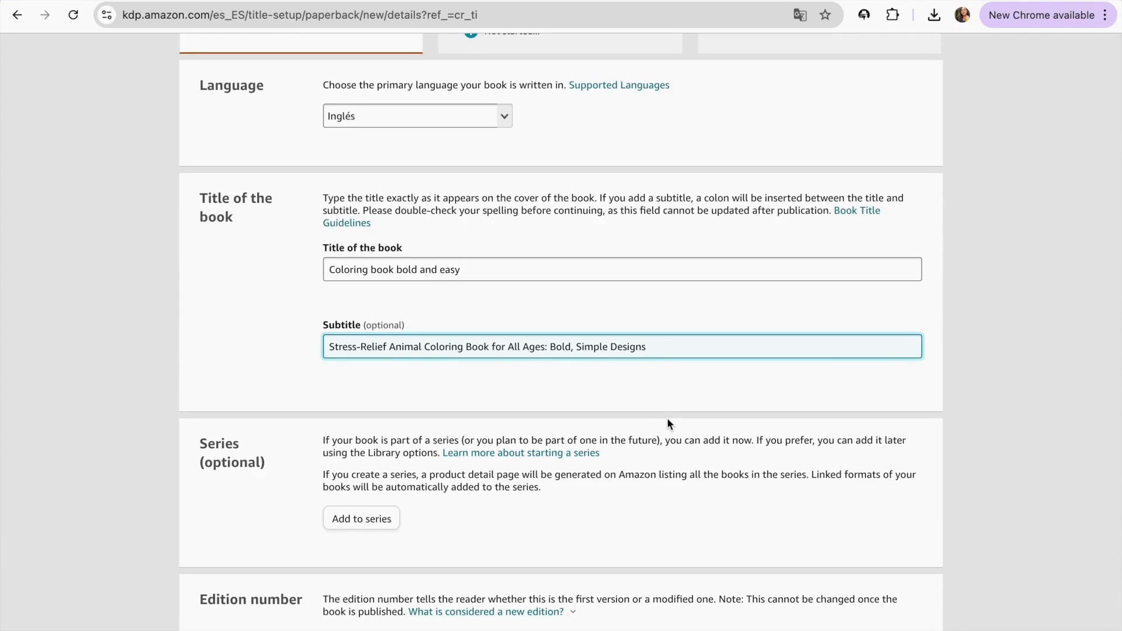
scroll(263, 398, down, 2)
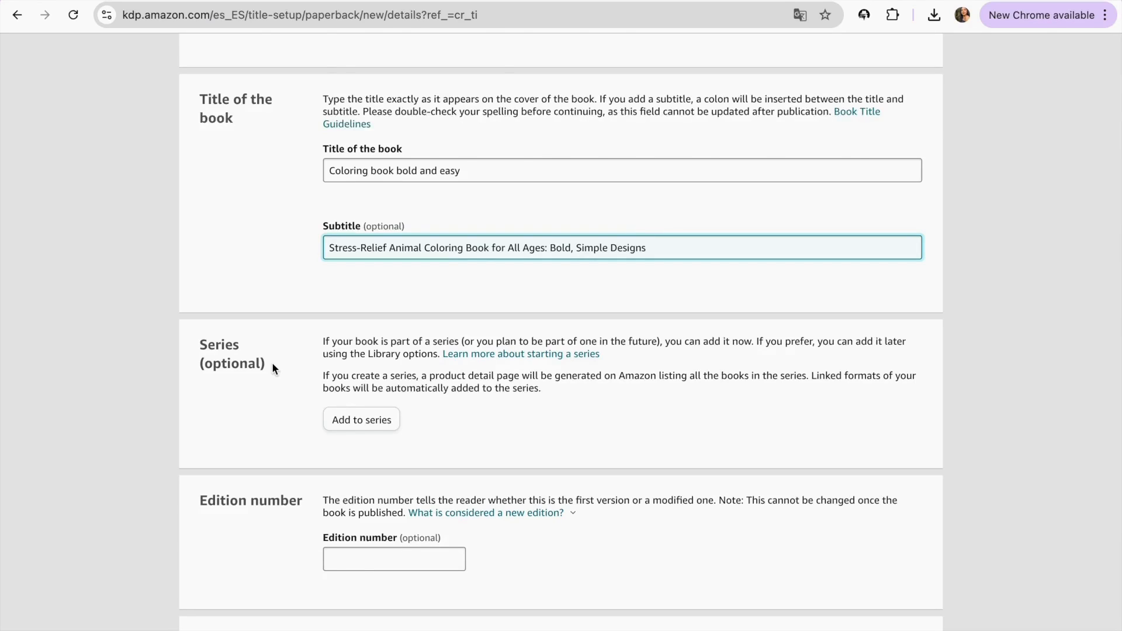
click(356, 416)
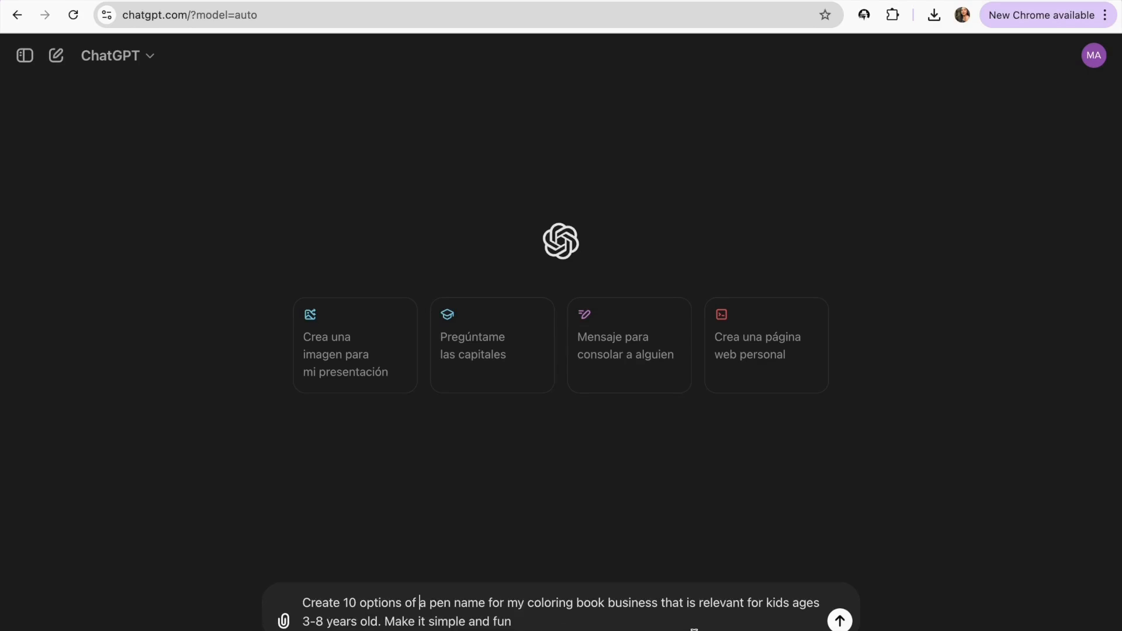
Ask ChatGPT for 10 simple, fun pen names for a coloring book business for kids ages 3-8, and copy "Happy Pencils".
click(840, 620)
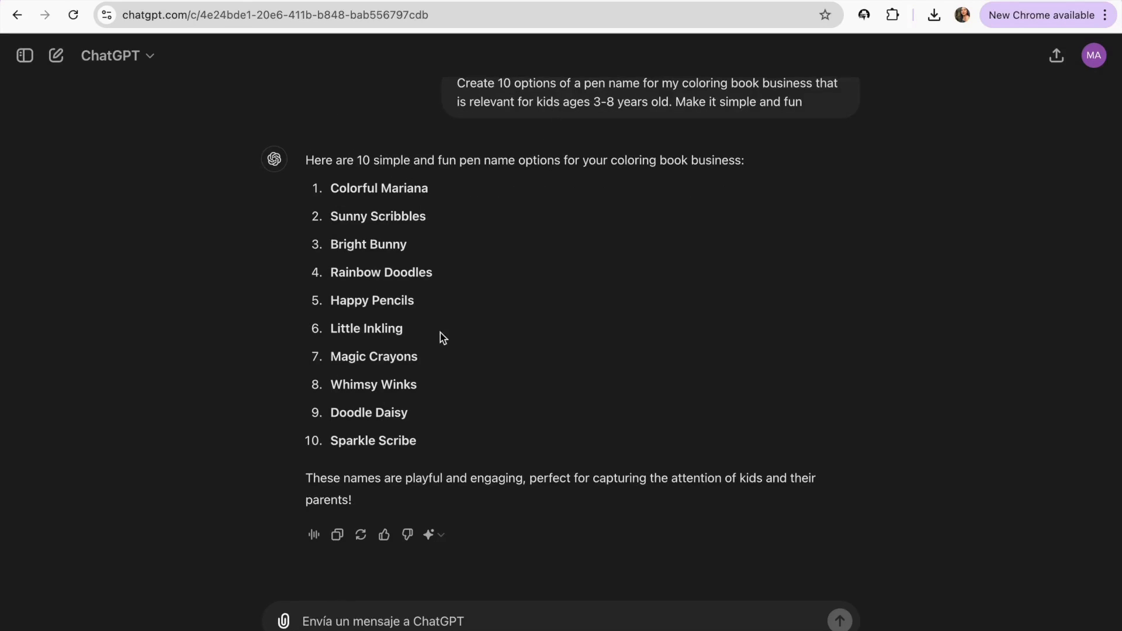
drag(331, 301, 434, 306)
key(ctrl+c)
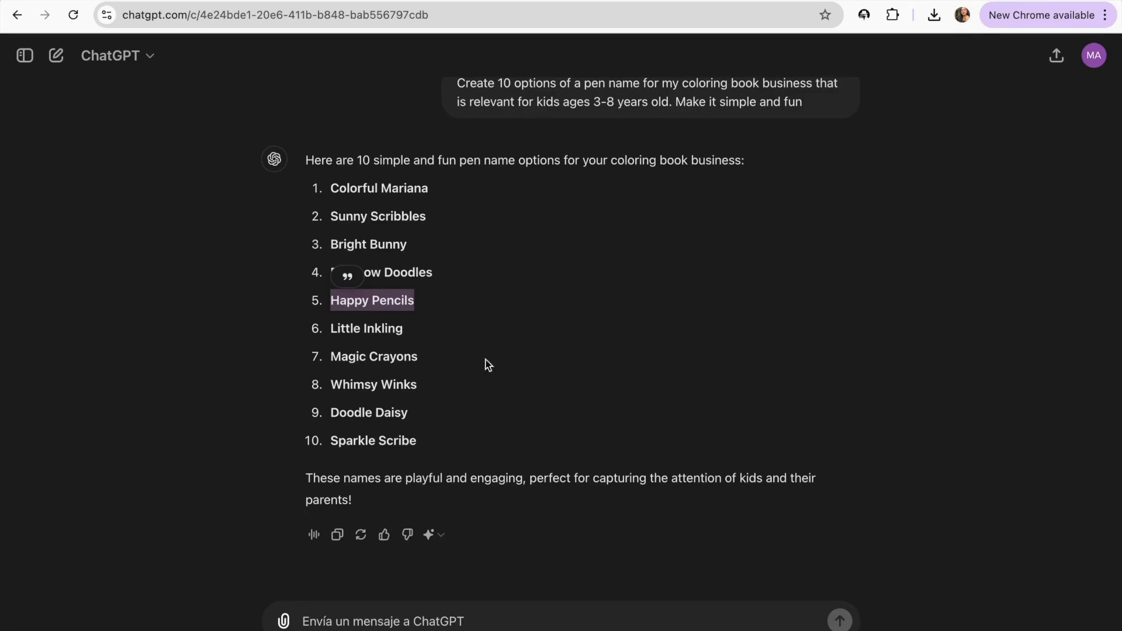
Return to the KDP paperback details and enter the pen name as author, with "Happy" as the name and "Pencils" as the surname.
click(192, 1)
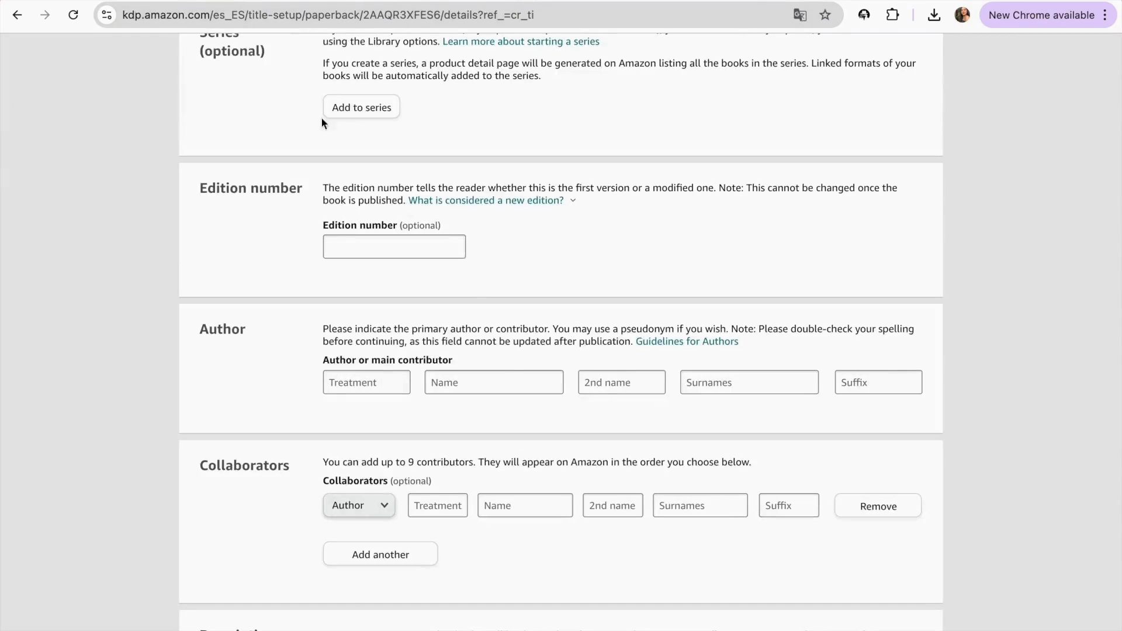
click(465, 390)
key(ctrl+v)
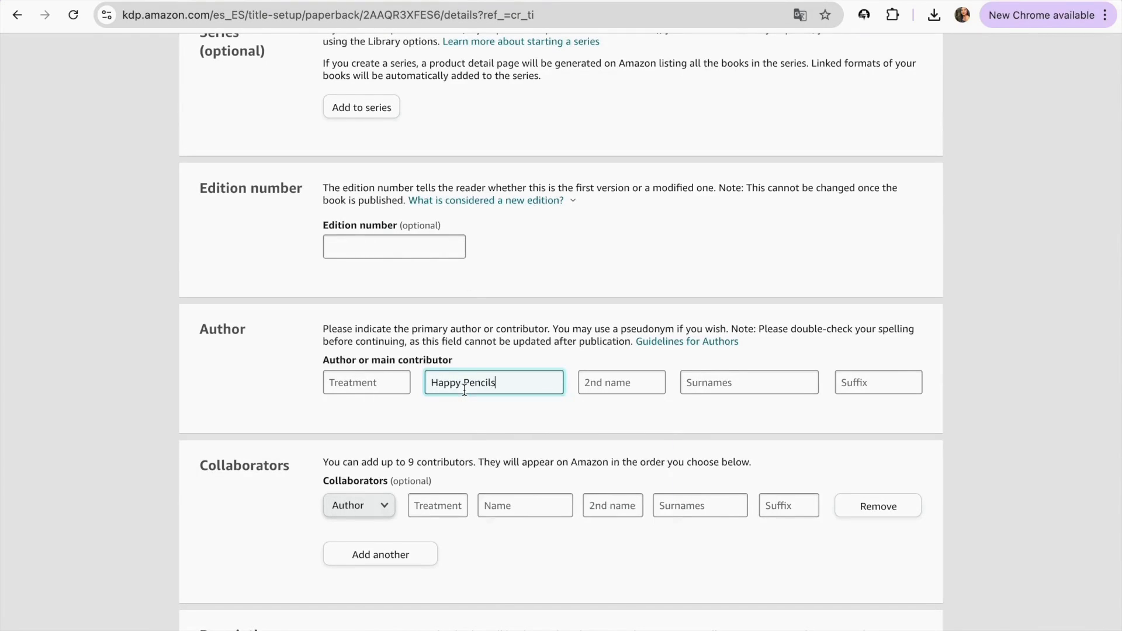
drag(496, 383, 465, 379)
key(ctrl+c)
key(BackSpace)
click(713, 387)
key(ctrl+v)
scroll(716, 415, down, 2)
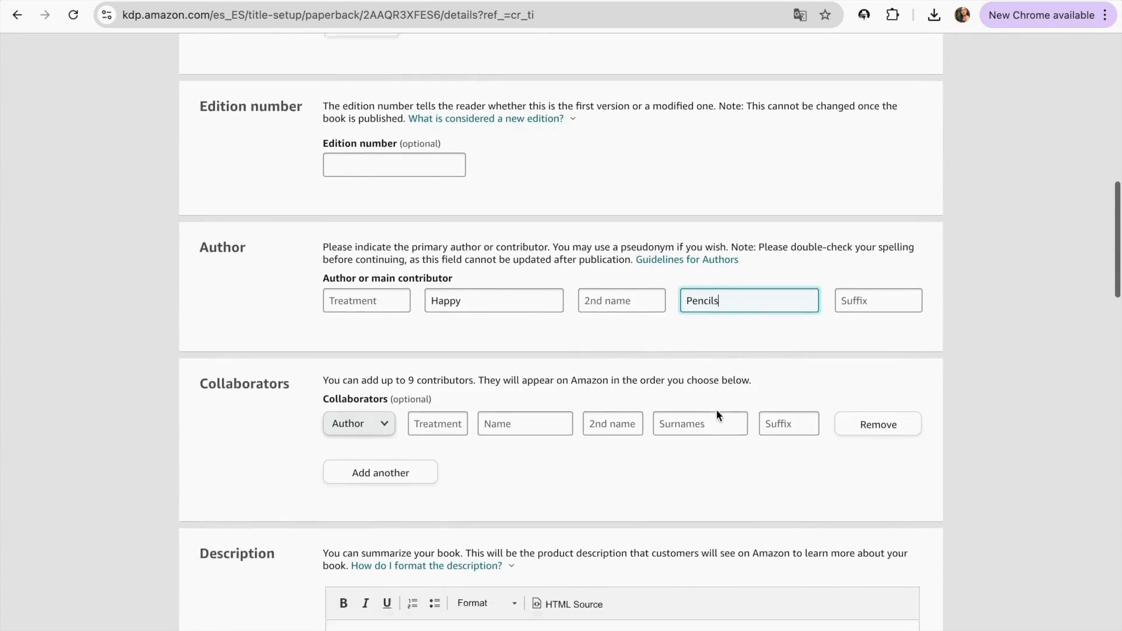
click(779, 354)
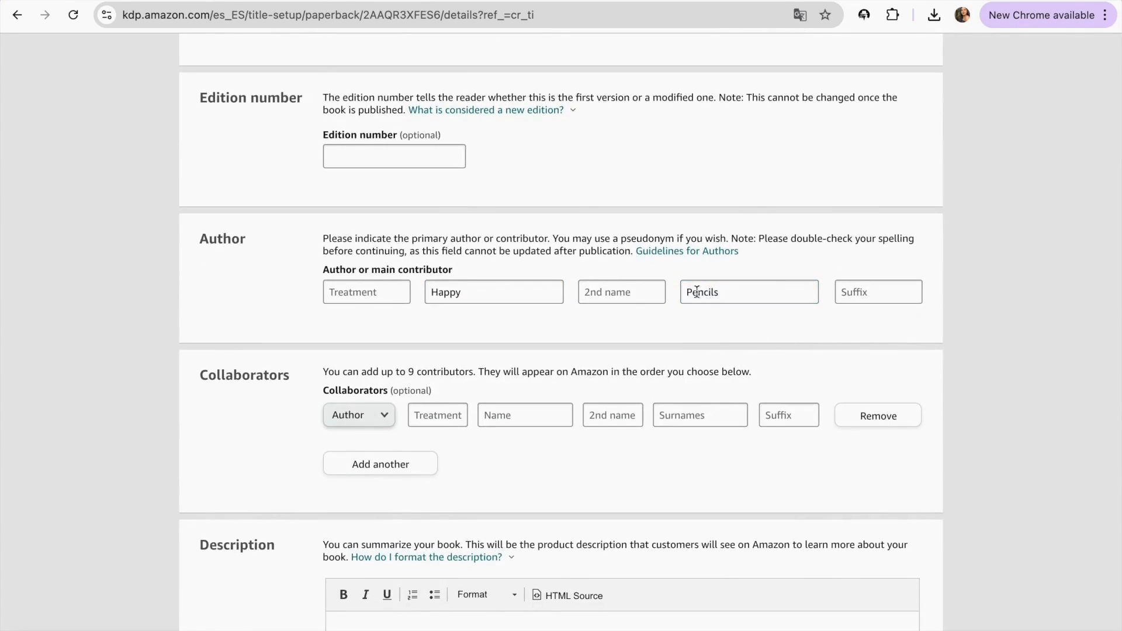
Look over the role choices available for the book's collaborators.
scroll(532, 348, down, 3)
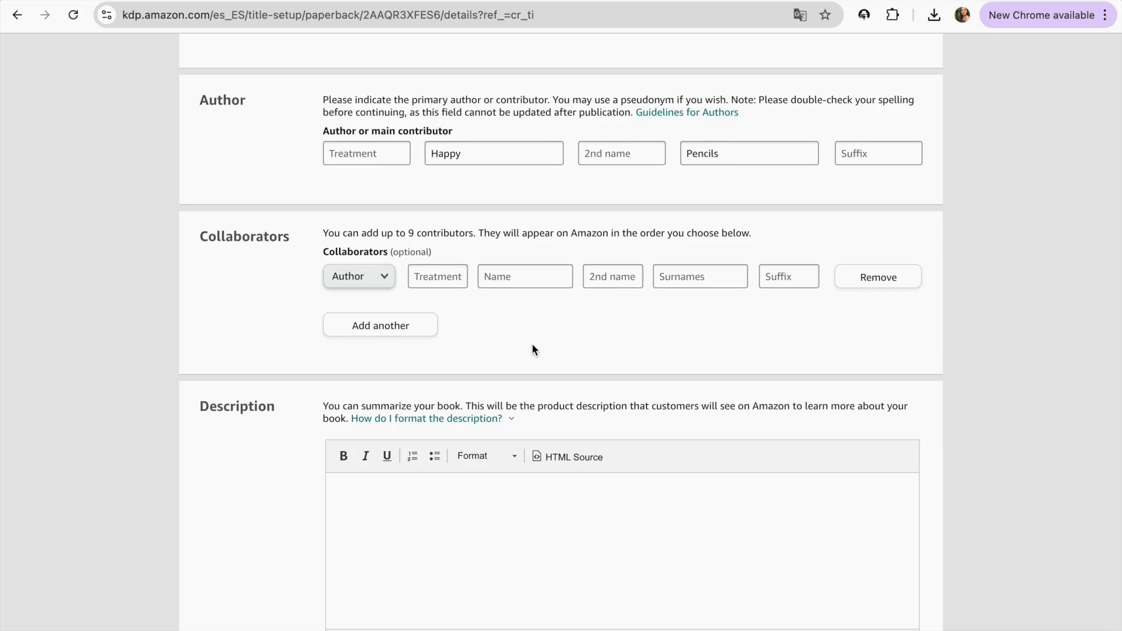
click(381, 274)
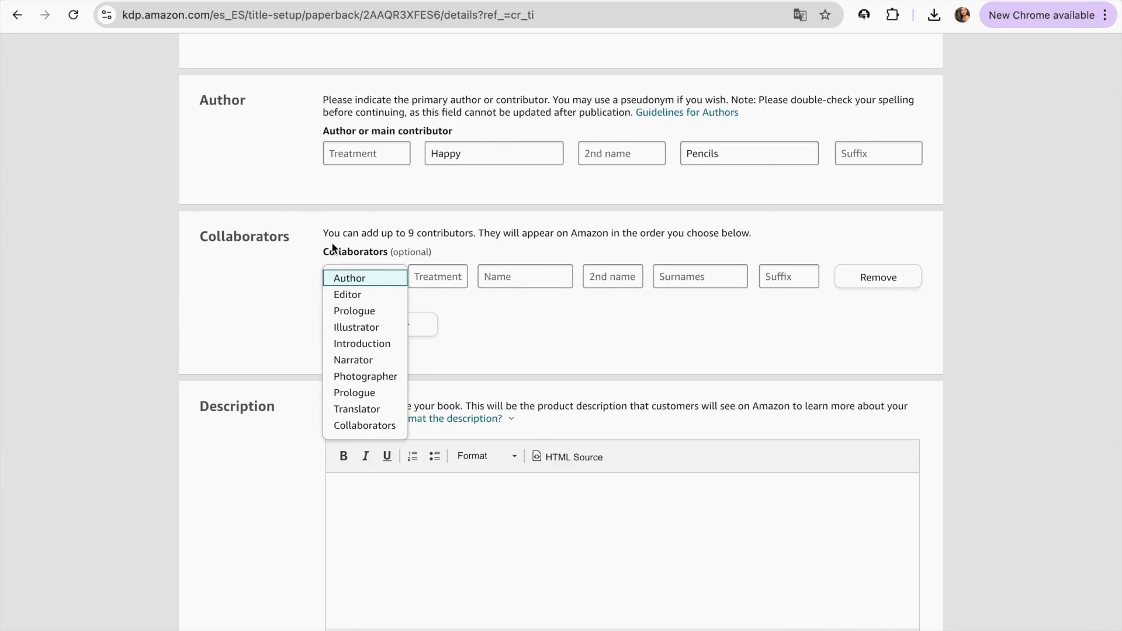
click(269, 294)
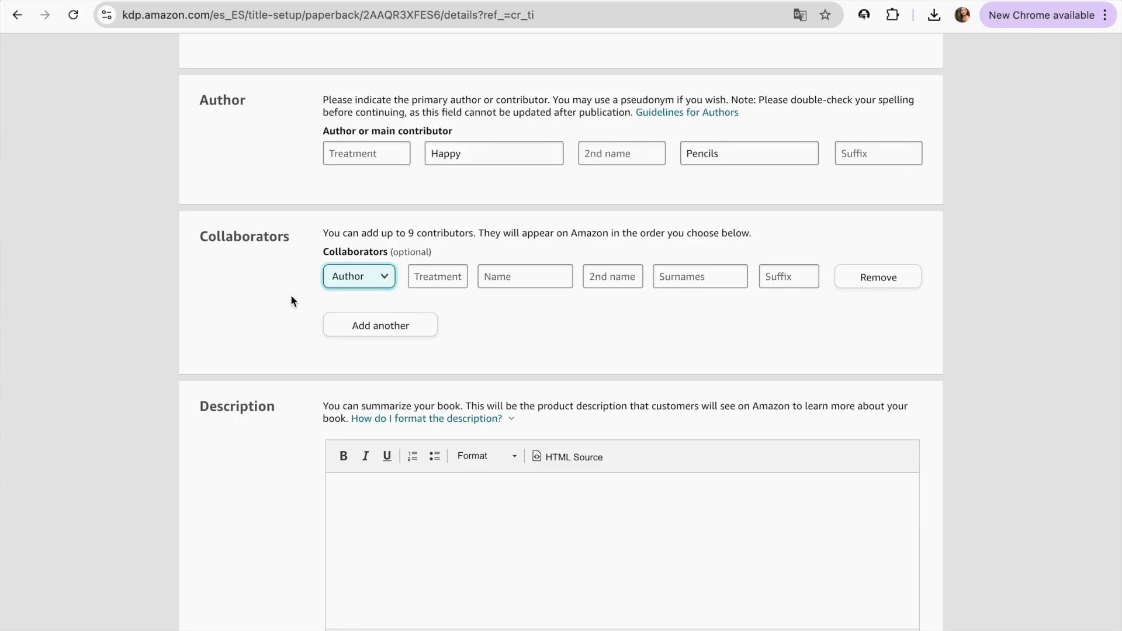
Ask ChatGPT to create an AIDA-format description for the Easy and Bold Coloring Book for Kids Ages 3-8 Years.
scroll(263, 289, down, 4)
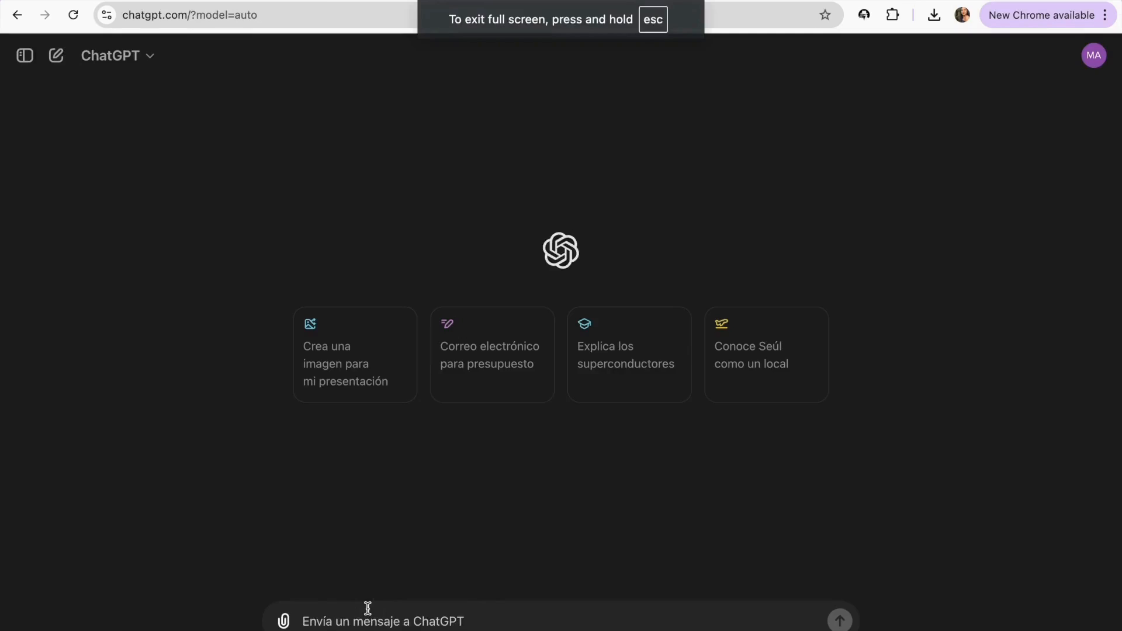
text(Create a description for my Easy and Bold Coloring Book for Kids Ages 3-8 Years with an AIDA format)
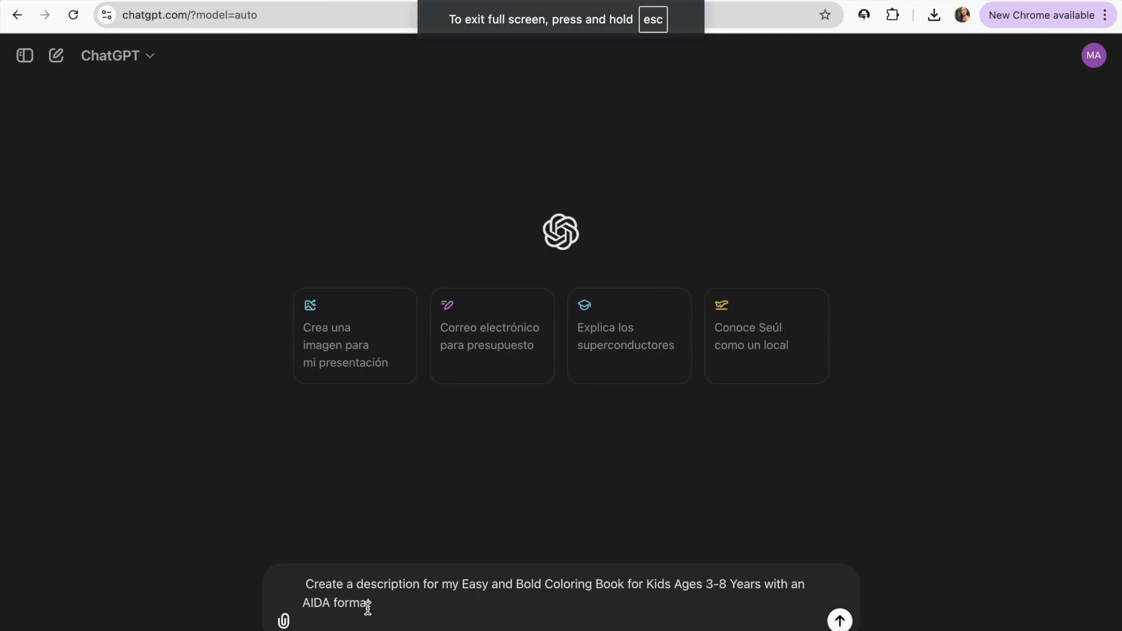
key(BackSpace)
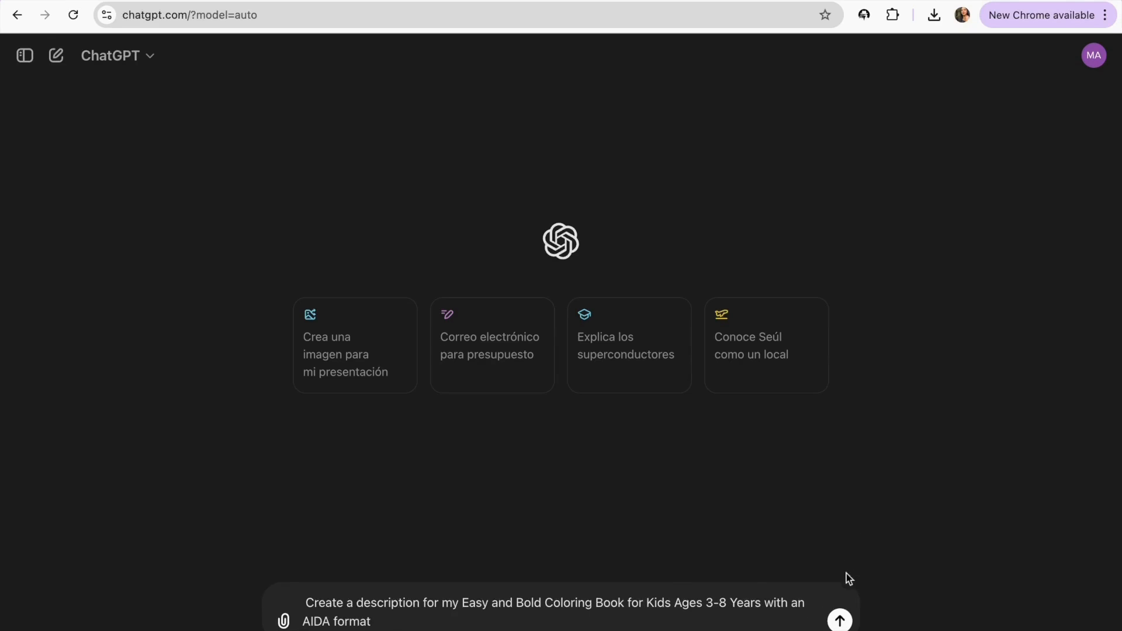
click(841, 621)
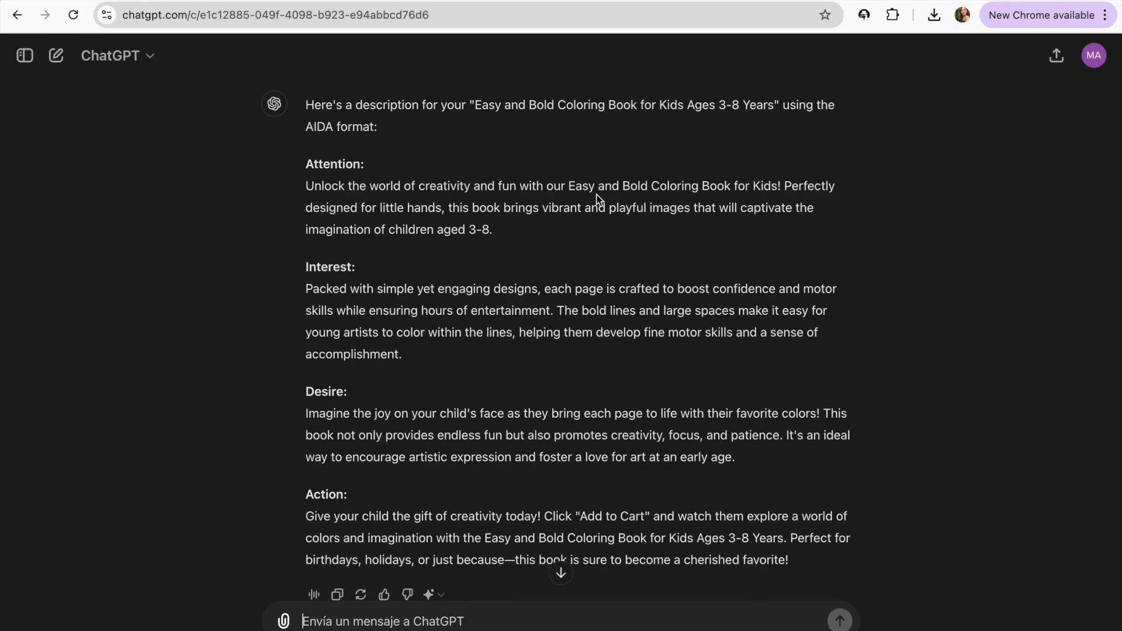
Copy the Attention paragraph of the AIDA text from ChatGPT into the book's description on KDP.
scroll(599, 201, up, 2)
drag(306, 240, 509, 307)
key(ctrl+c)
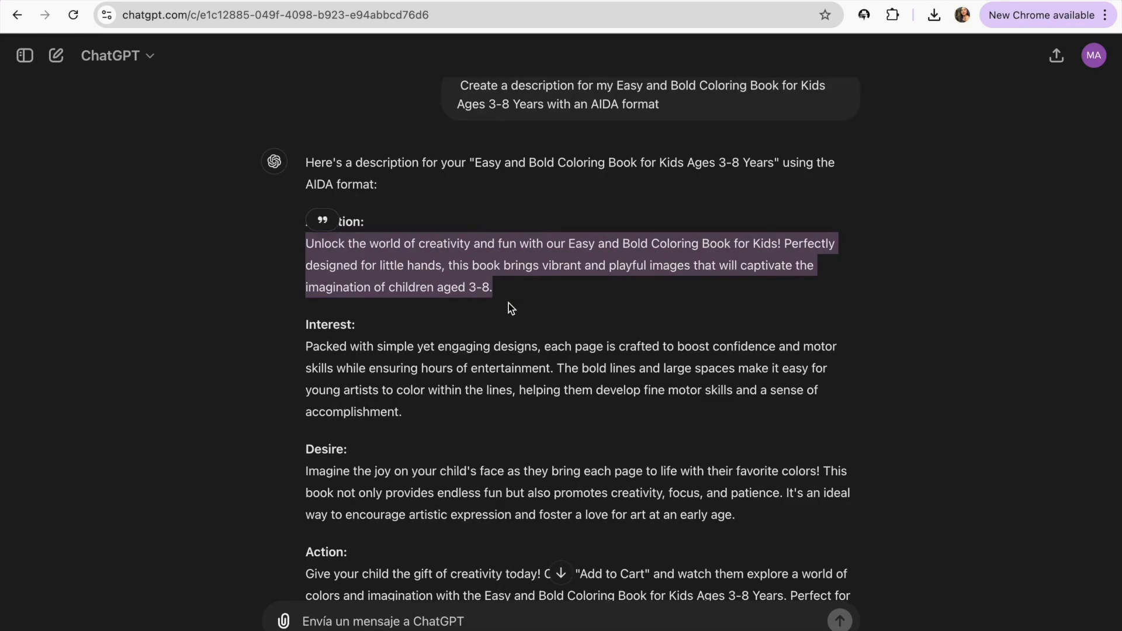
key(ctrl+Tab)
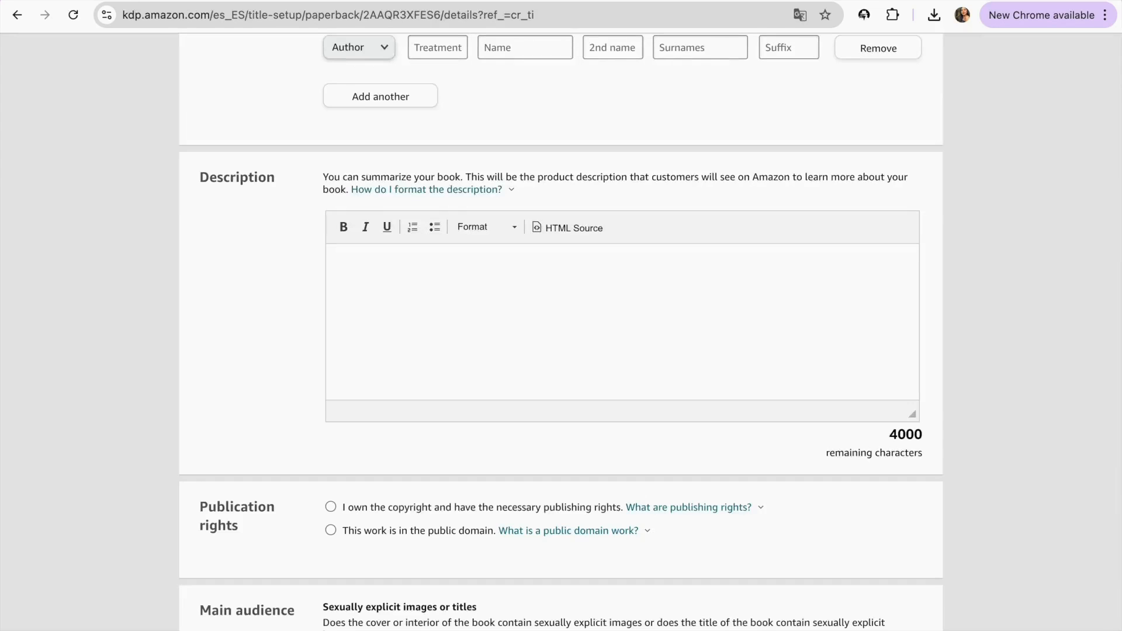
click(386, 276)
key(ctrl+v)
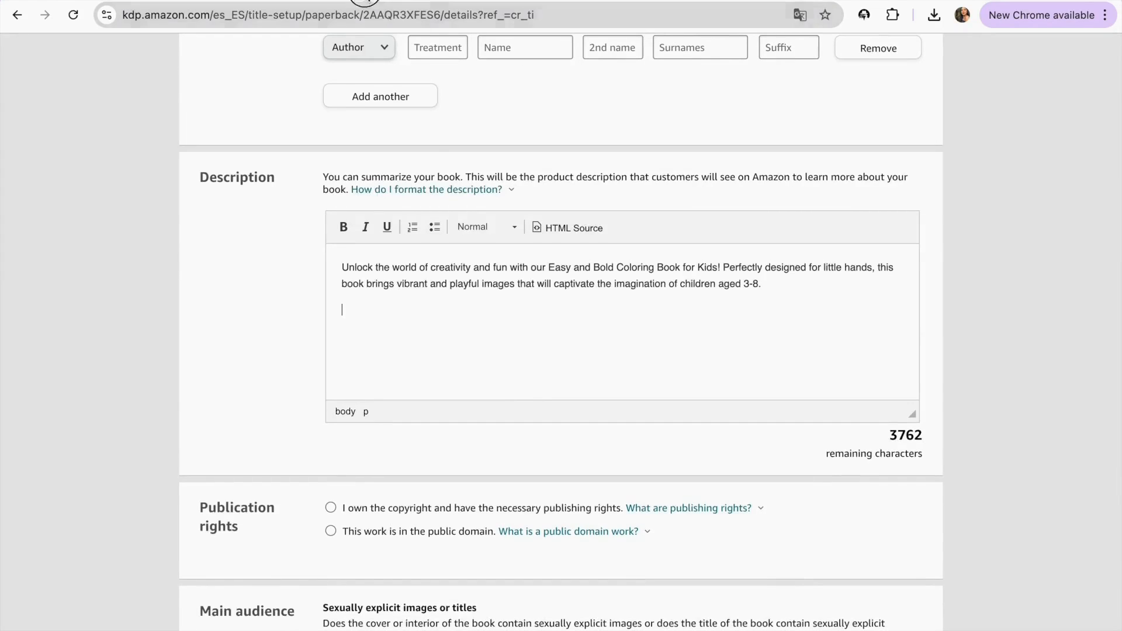
key(ctrl+shift+Tab)
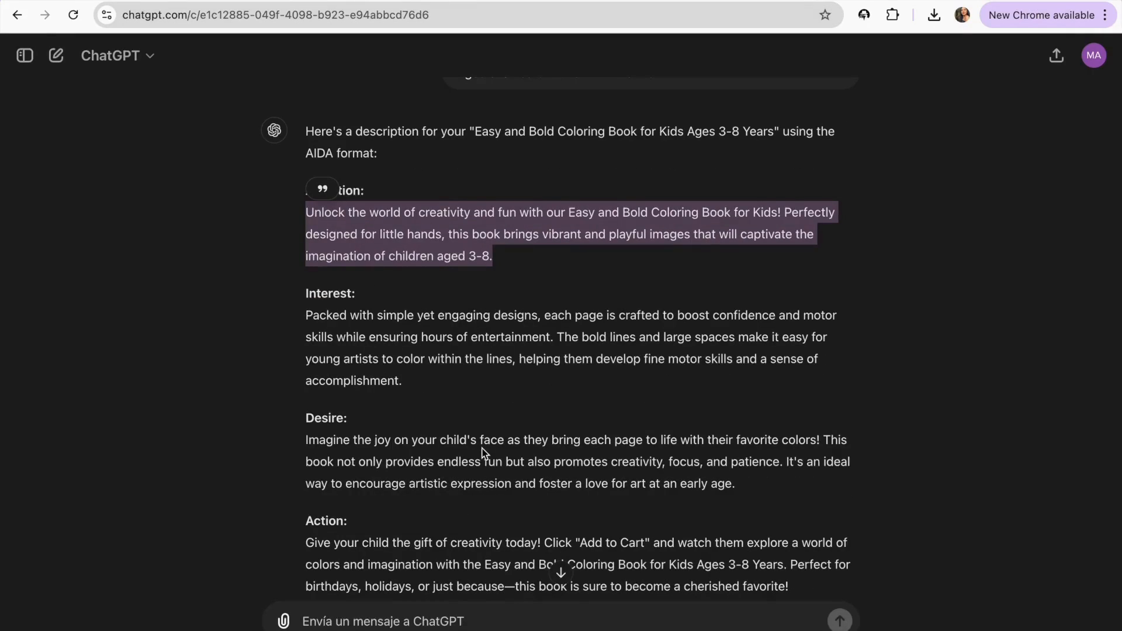
key(ctrl+Tab)
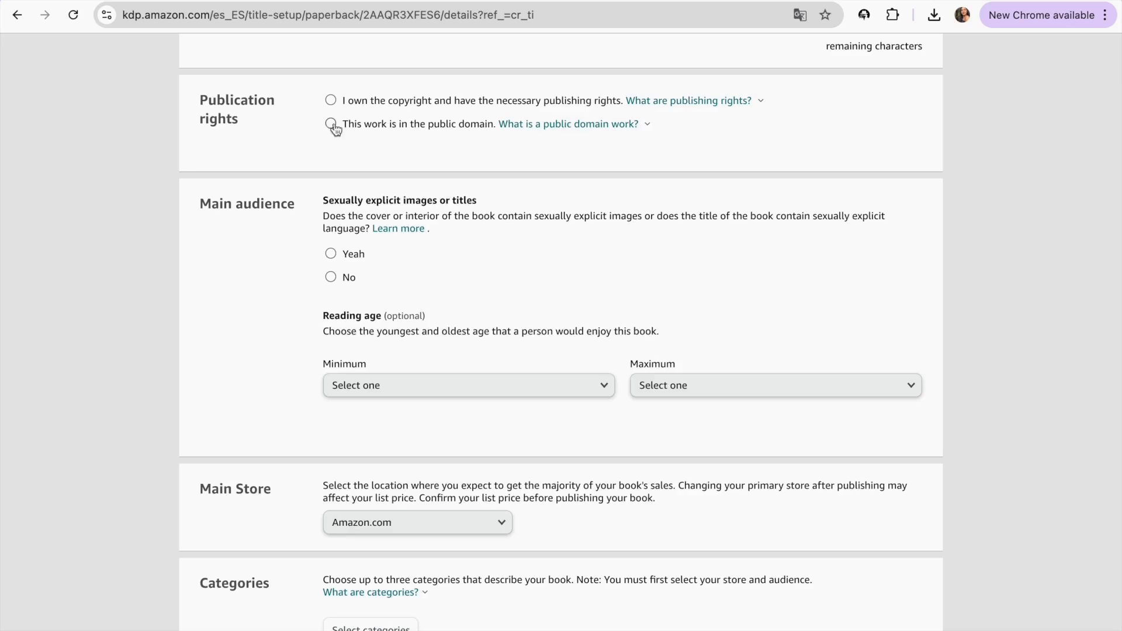
Declare ownership of the copyright and publishing rights, and answer No to sexually explicit images or titles.
click(331, 100)
scroll(545, 173, down, 2)
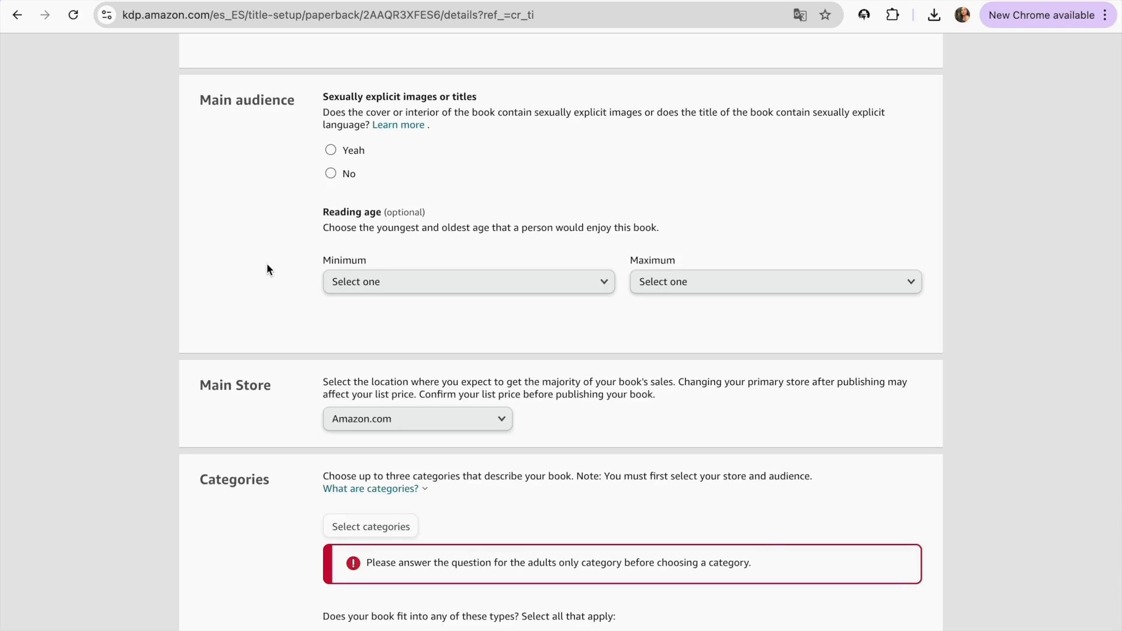
click(332, 175)
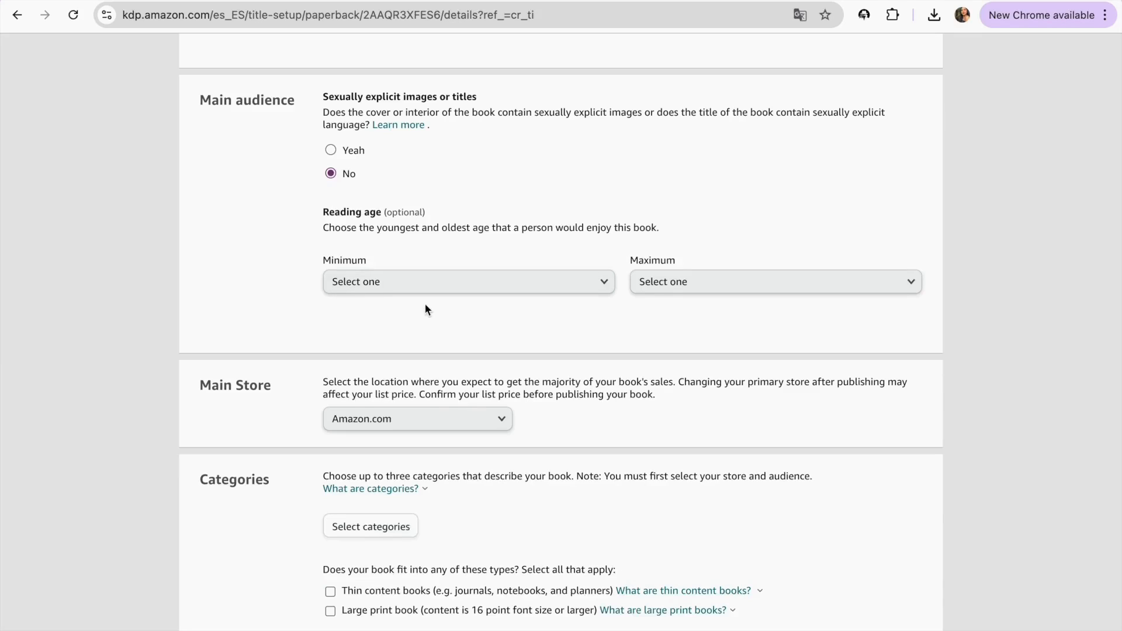
Set the book's reading age to a minimum of 1 and a maximum of 8.
scroll(363, 268, down, 1)
click(371, 248)
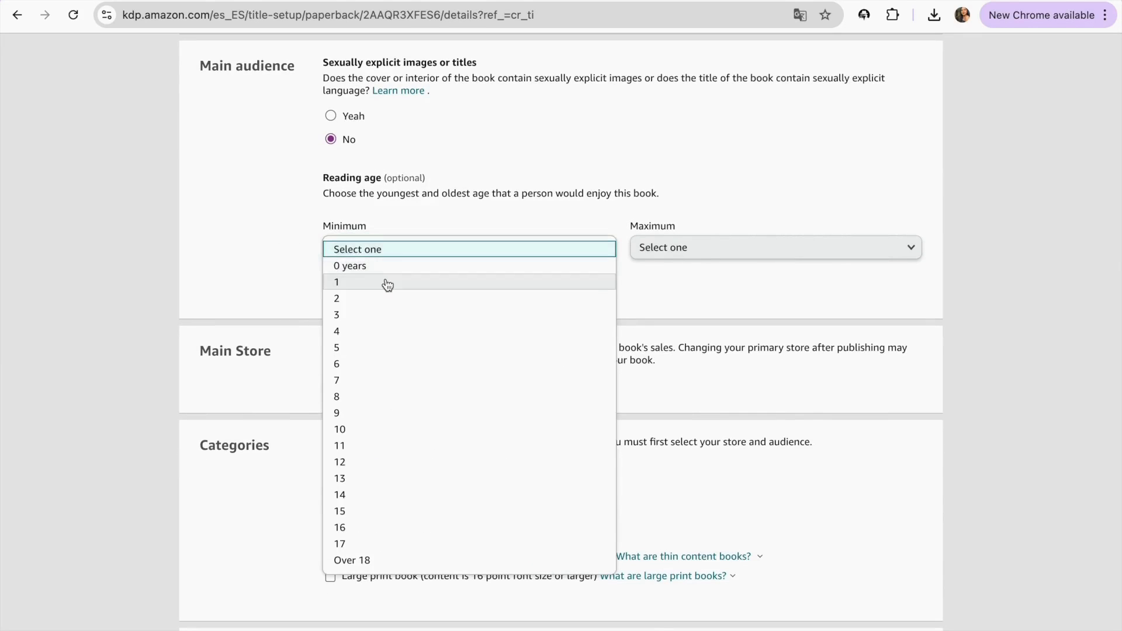
click(388, 285)
click(725, 250)
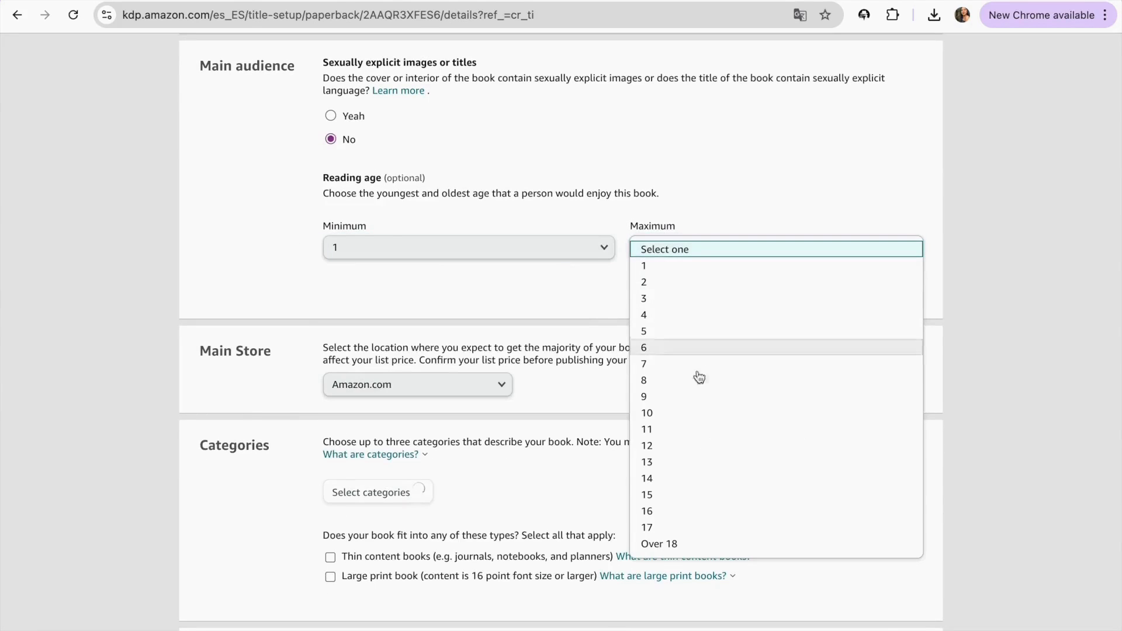
click(689, 380)
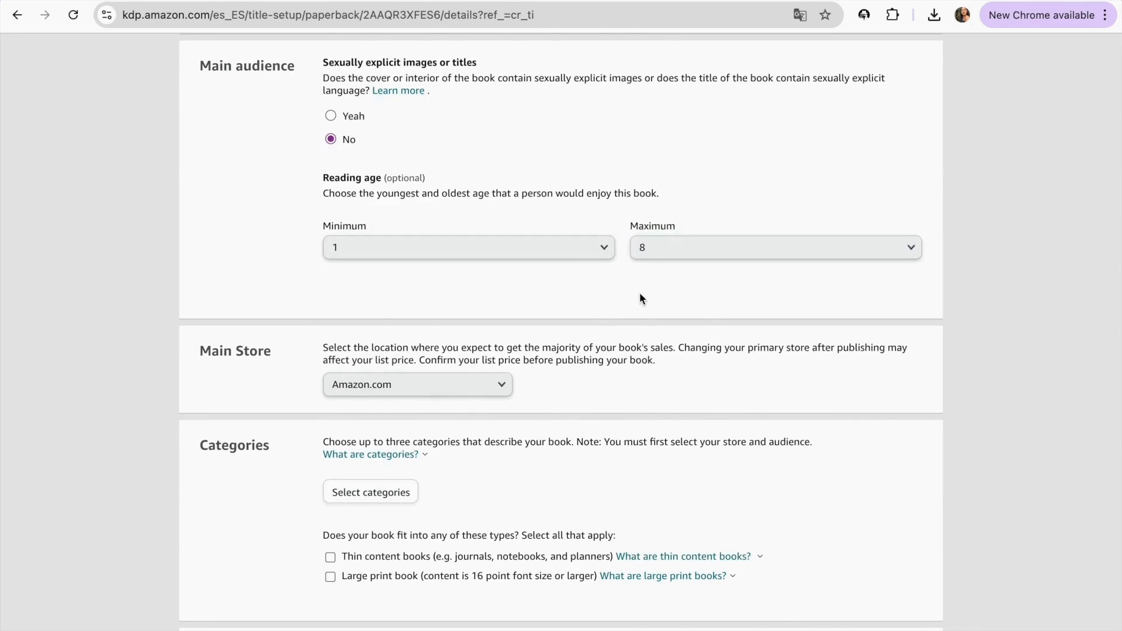
Review the main store choice, keeping Amazon.com.
scroll(584, 309, down, 3)
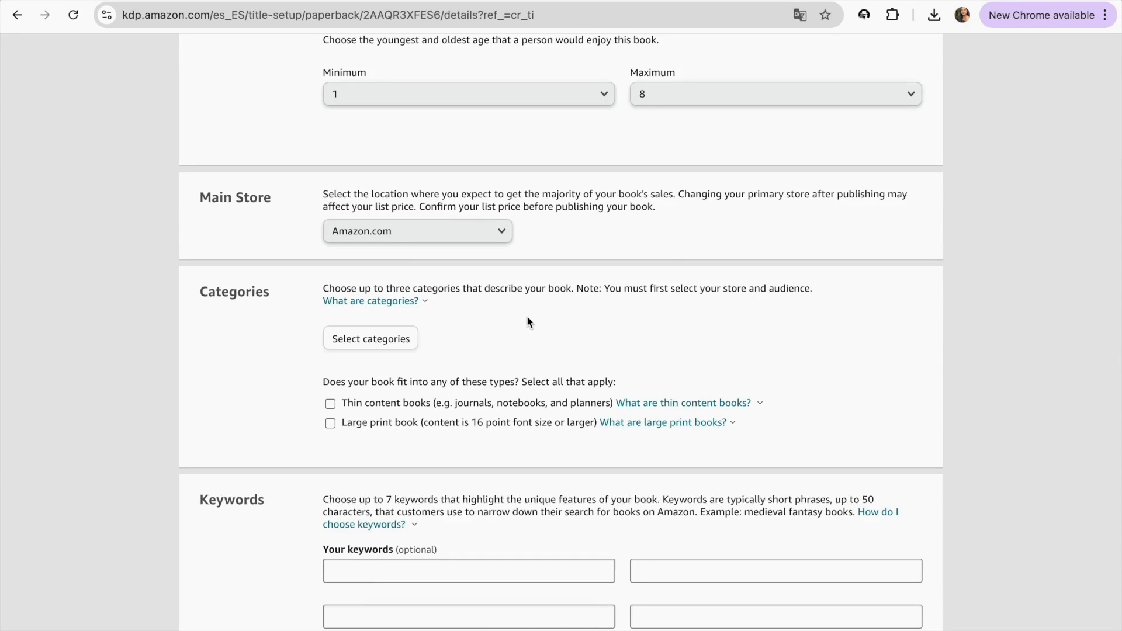
click(489, 234)
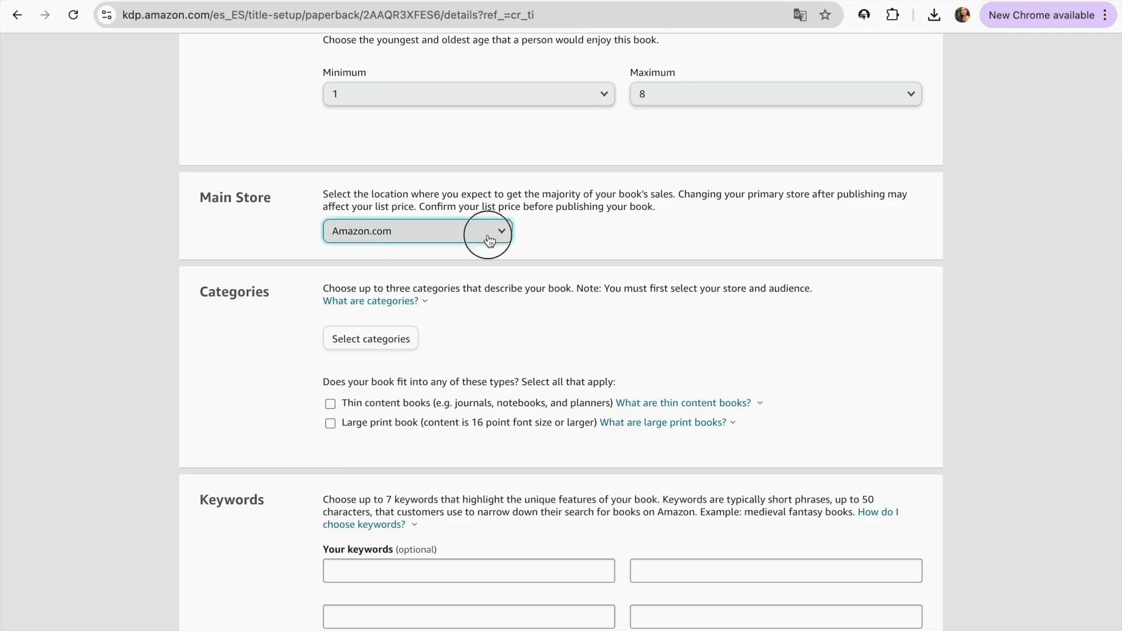
scroll(424, 351, down, 2)
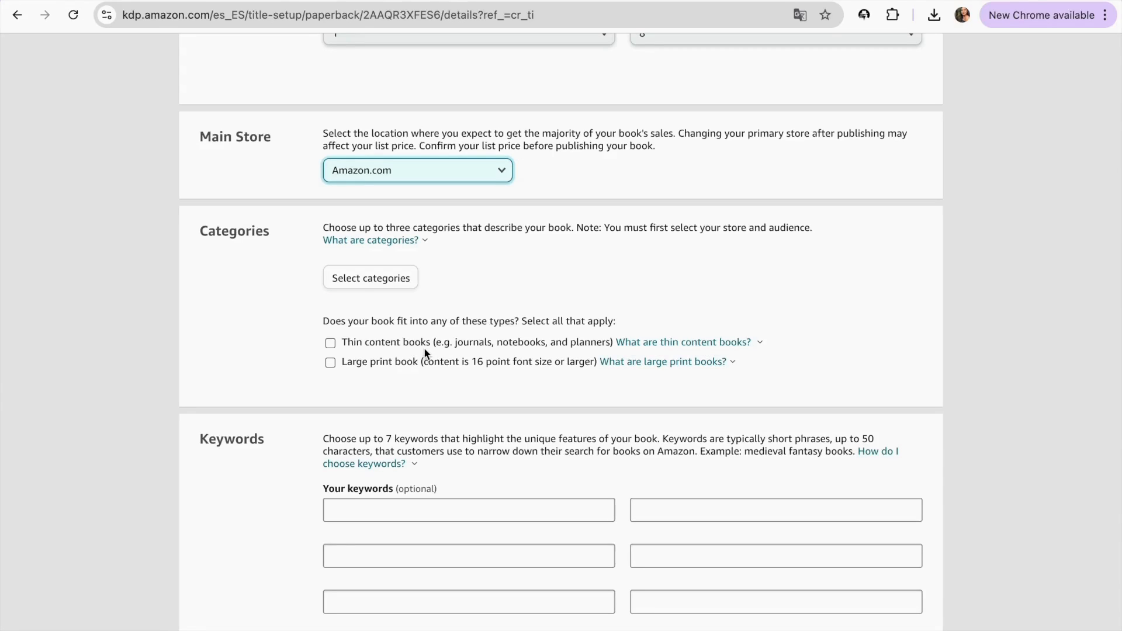
Choose the category path Children and Youth, Activities, Crafts and Games, Activities, Coloring Books for the book.
click(372, 278)
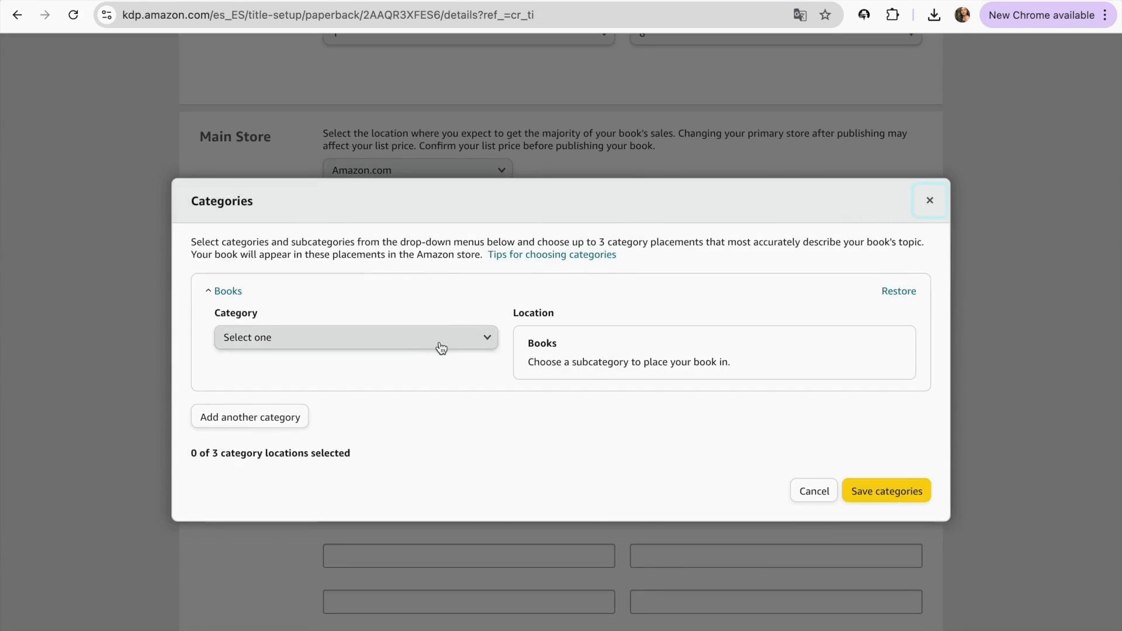
click(441, 349)
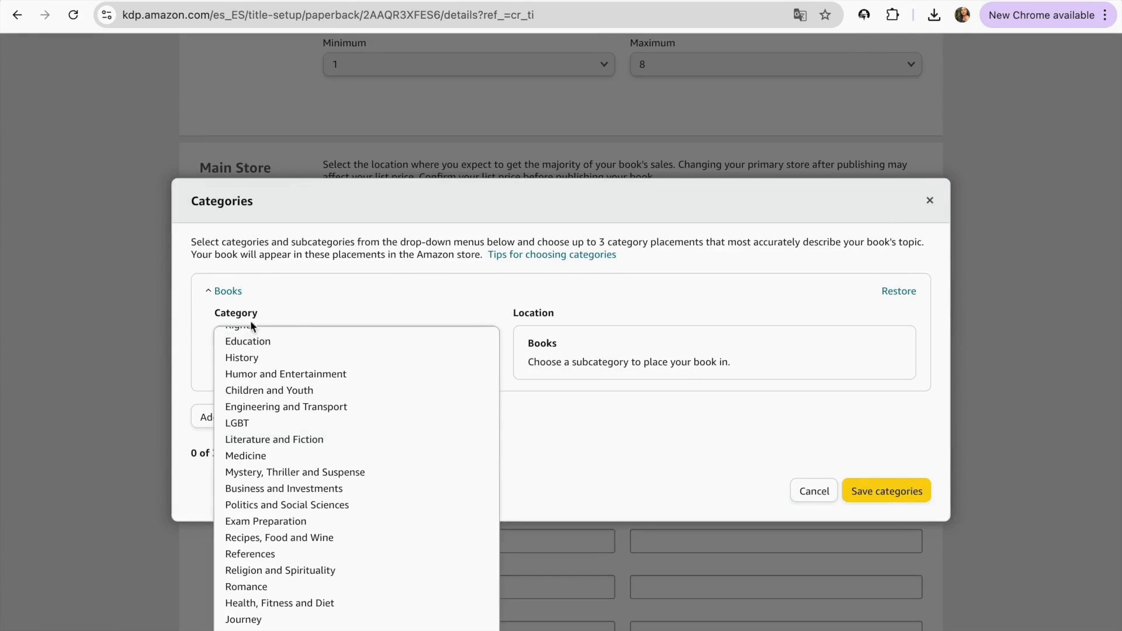
click(289, 390)
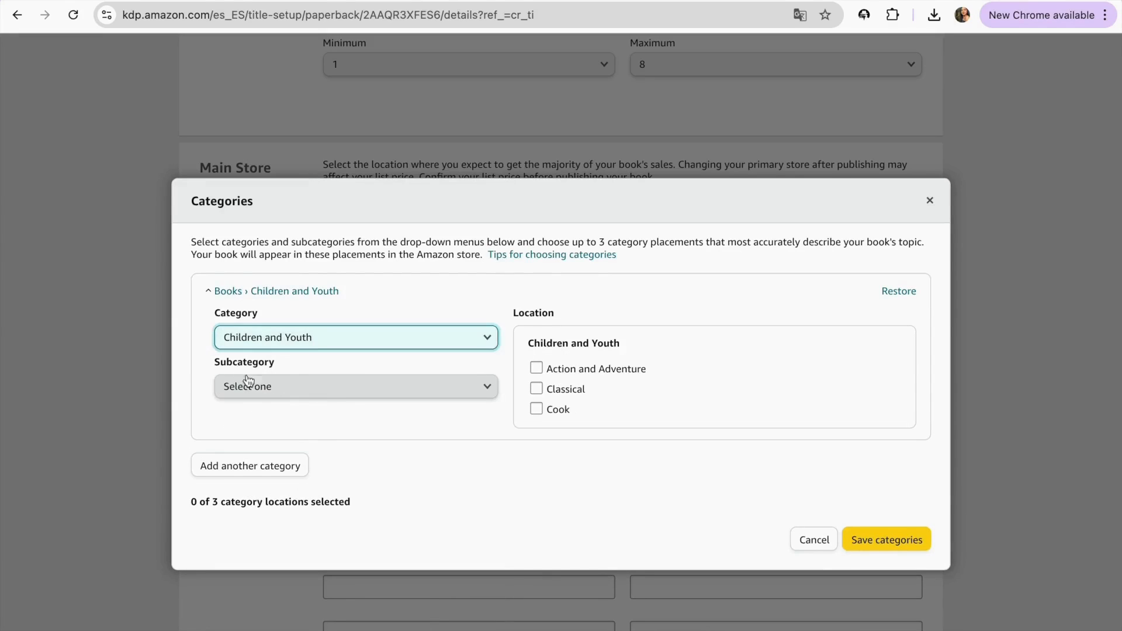
click(308, 388)
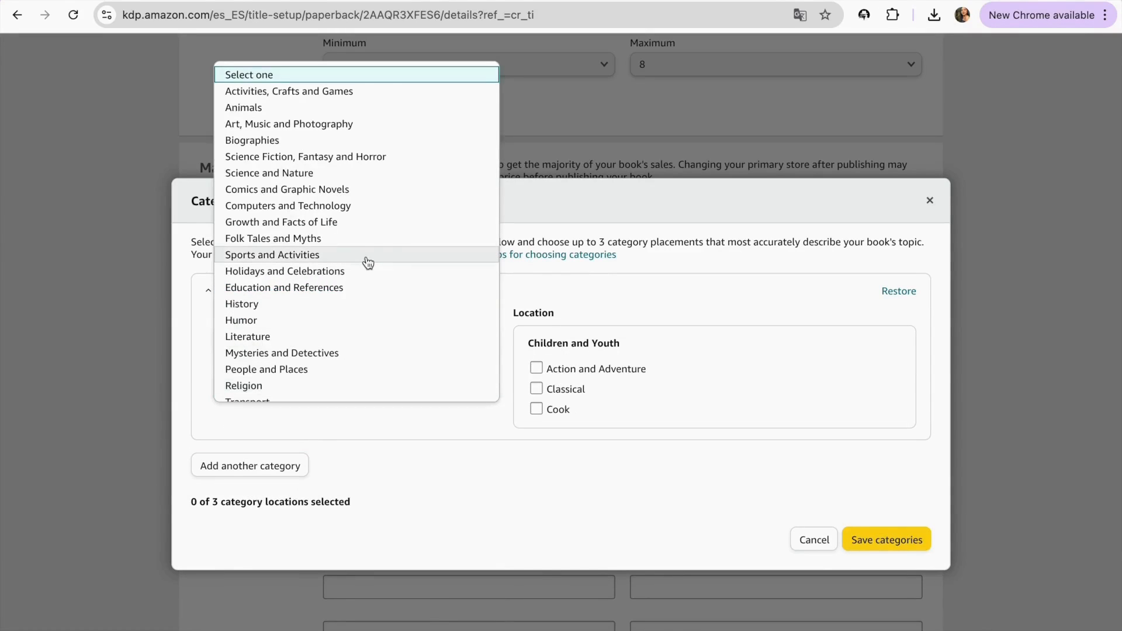
click(338, 91)
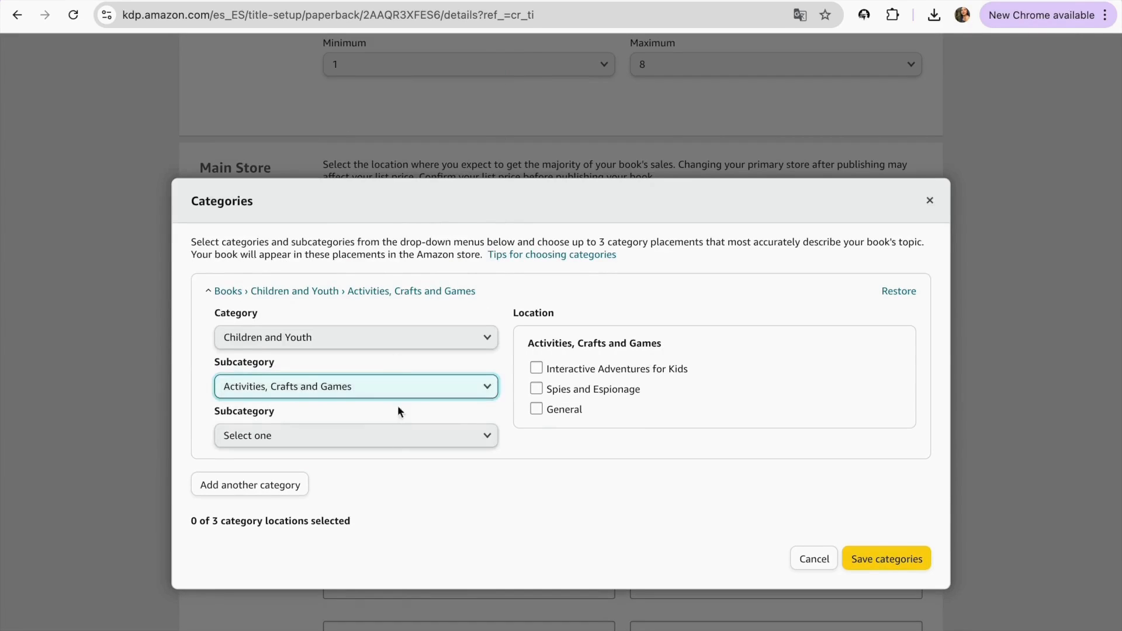
click(323, 439)
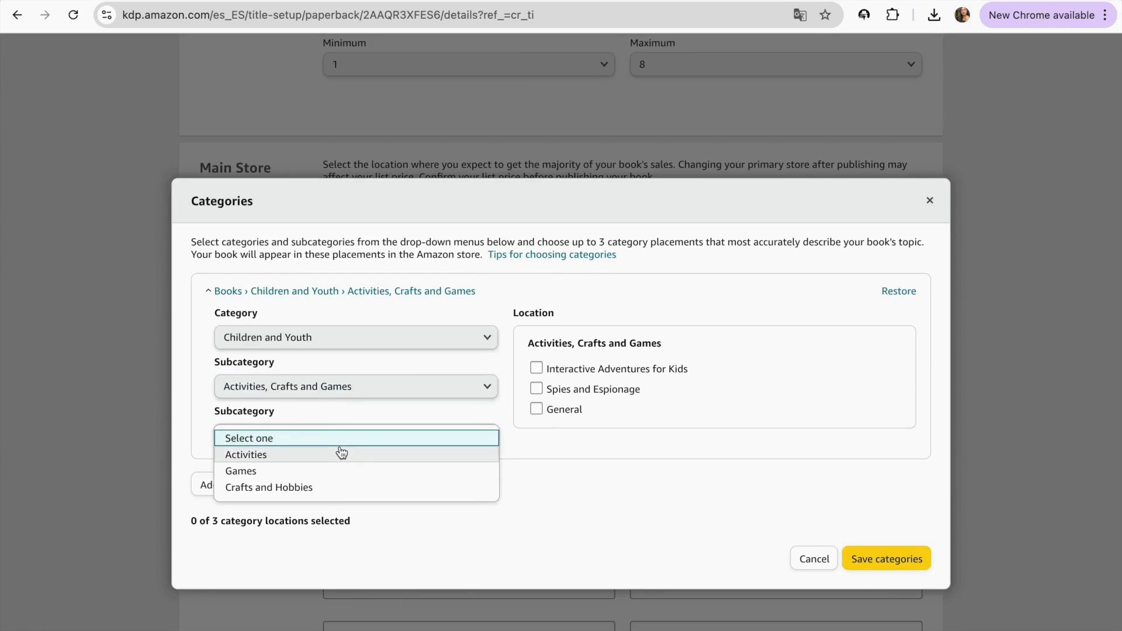
click(311, 454)
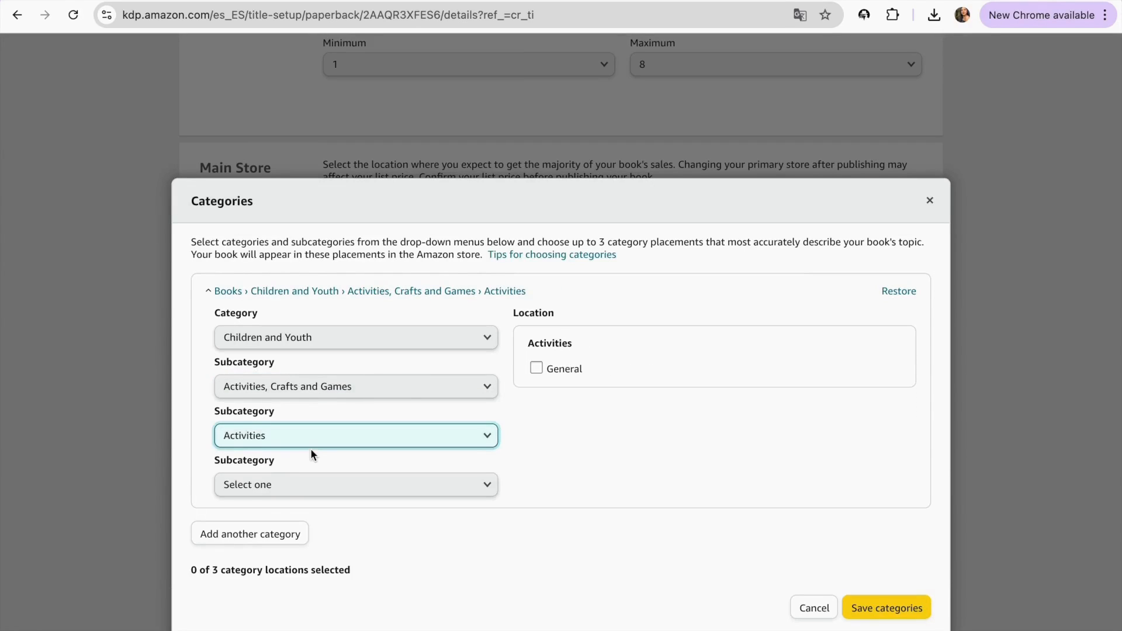
click(323, 485)
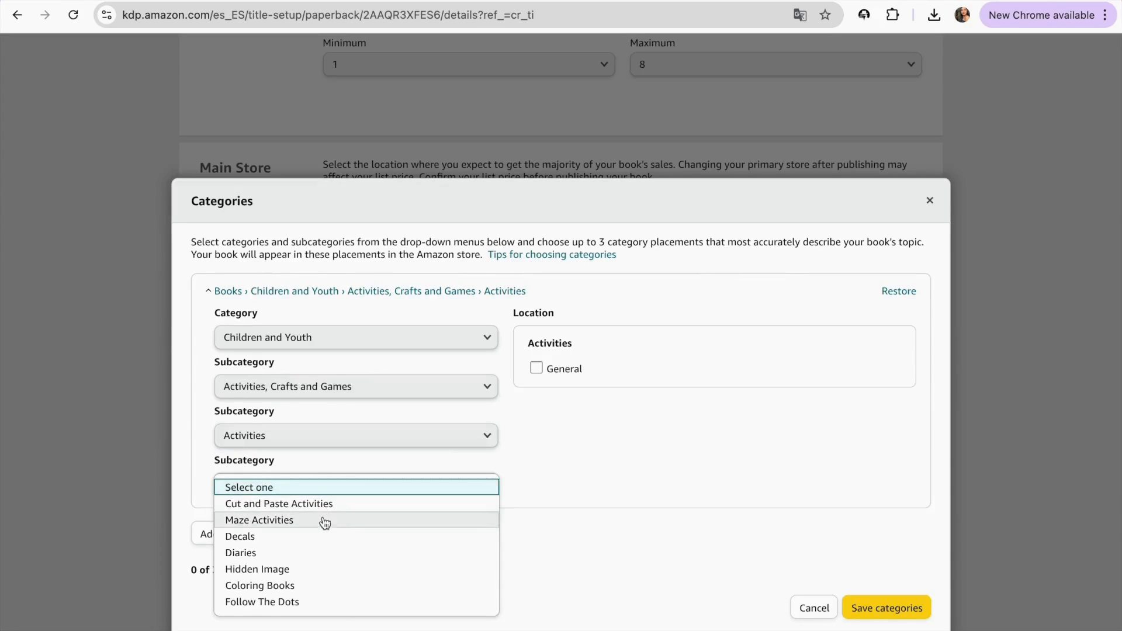
scroll(327, 522, down, 1)
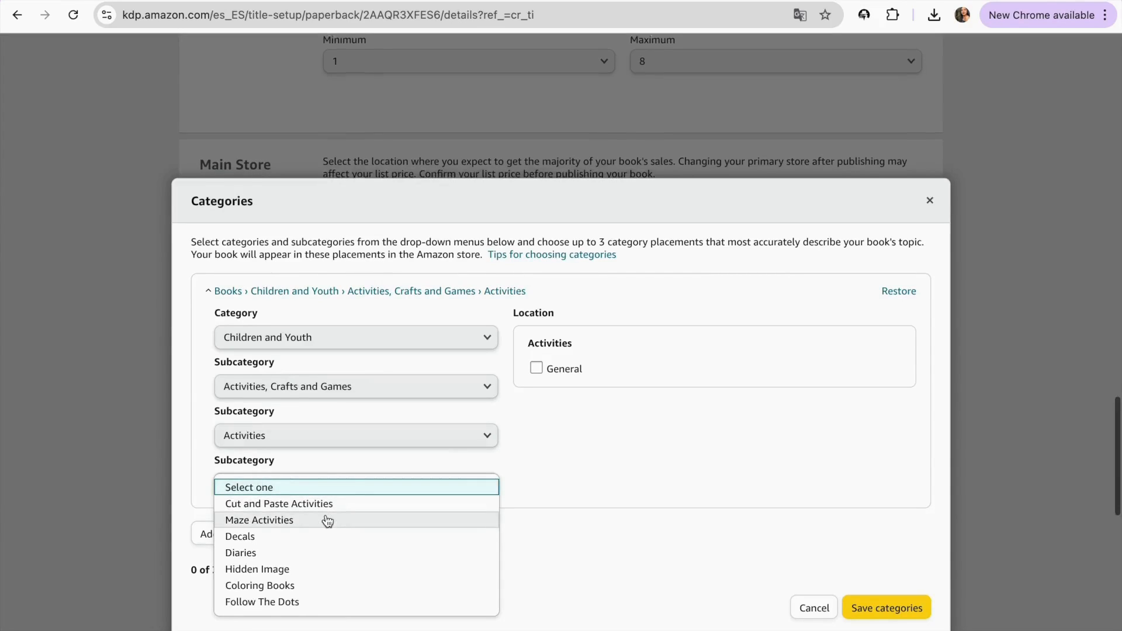
click(321, 586)
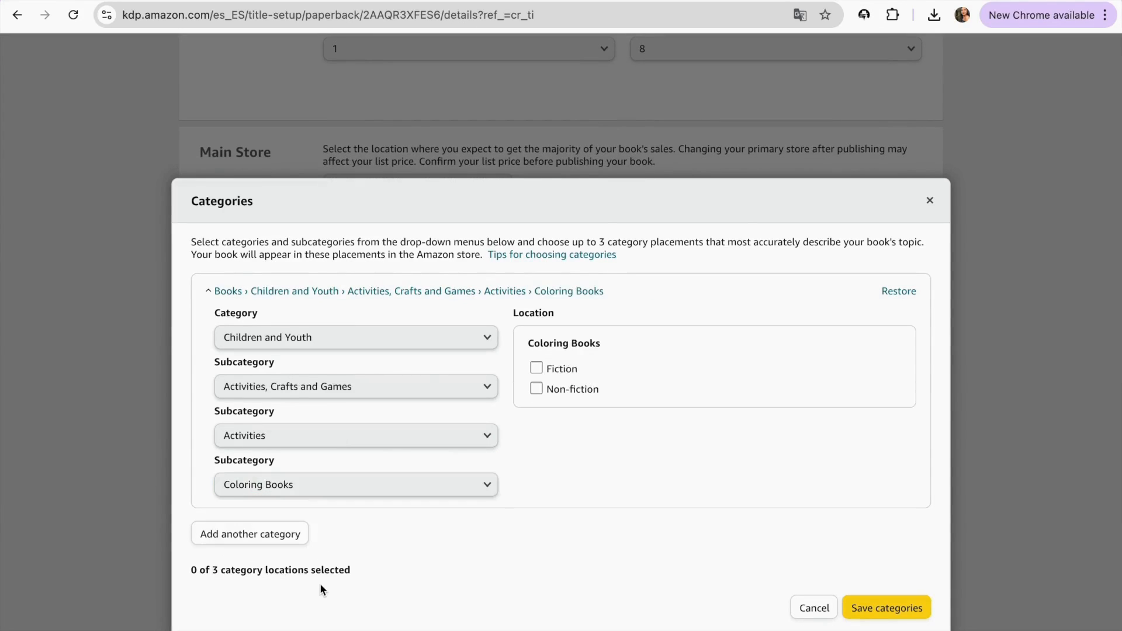
Select Fiction as the location within Coloring Books and save the categories.
click(537, 388)
click(536, 367)
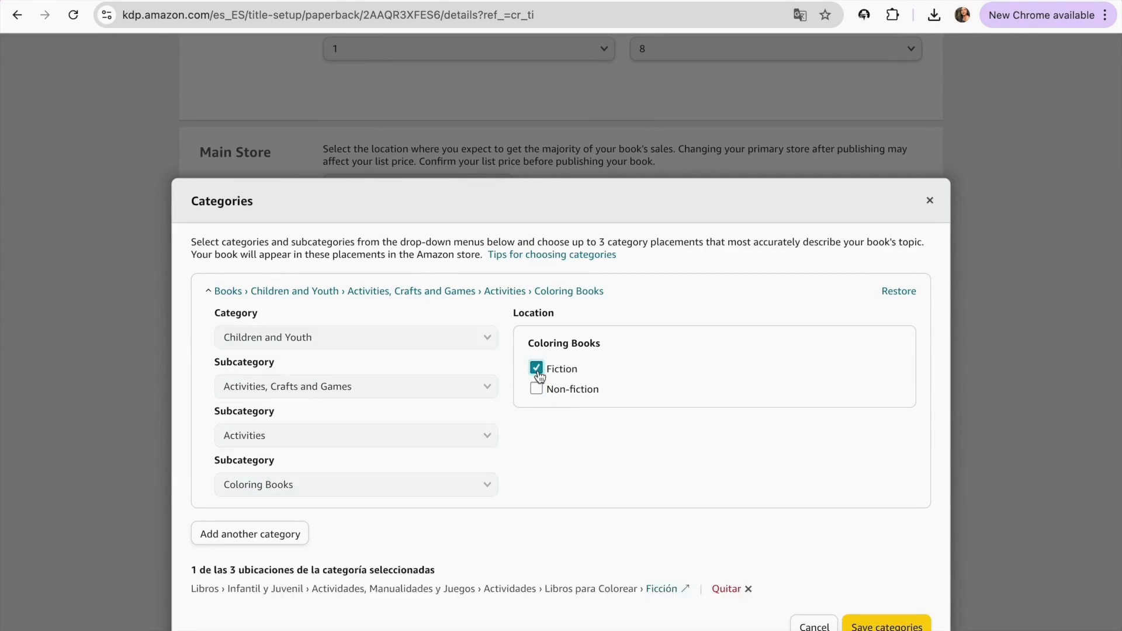
scroll(687, 499, down, 2)
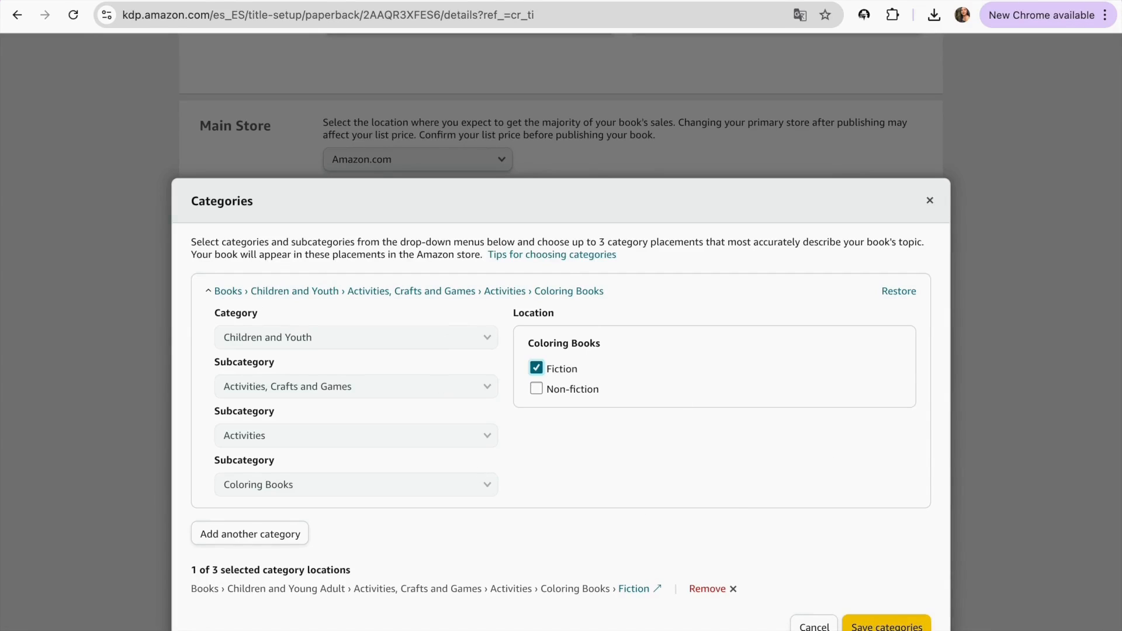
click(884, 626)
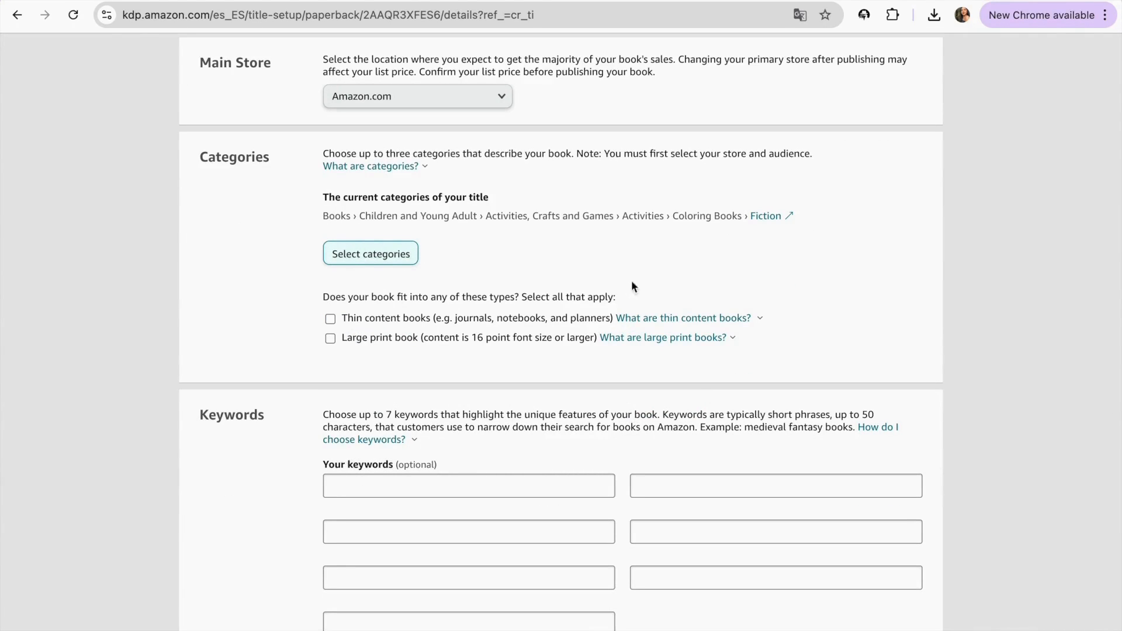
Read the guidance on how to choose keywords for the book.
scroll(496, 409, down, 2)
click(866, 322)
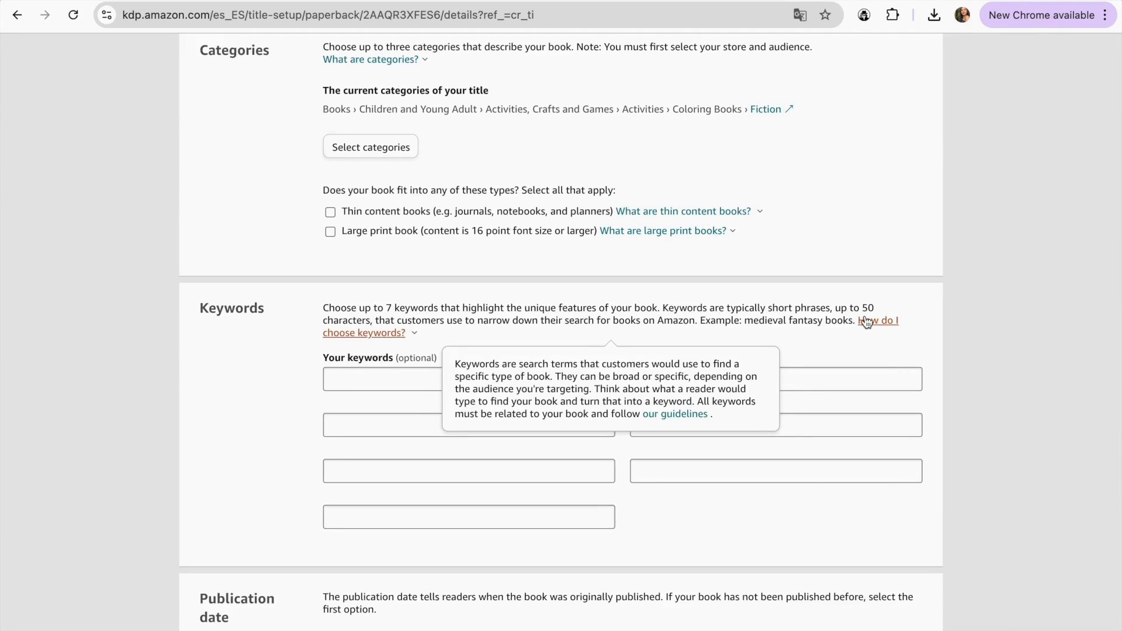
scroll(809, 426, down, 2)
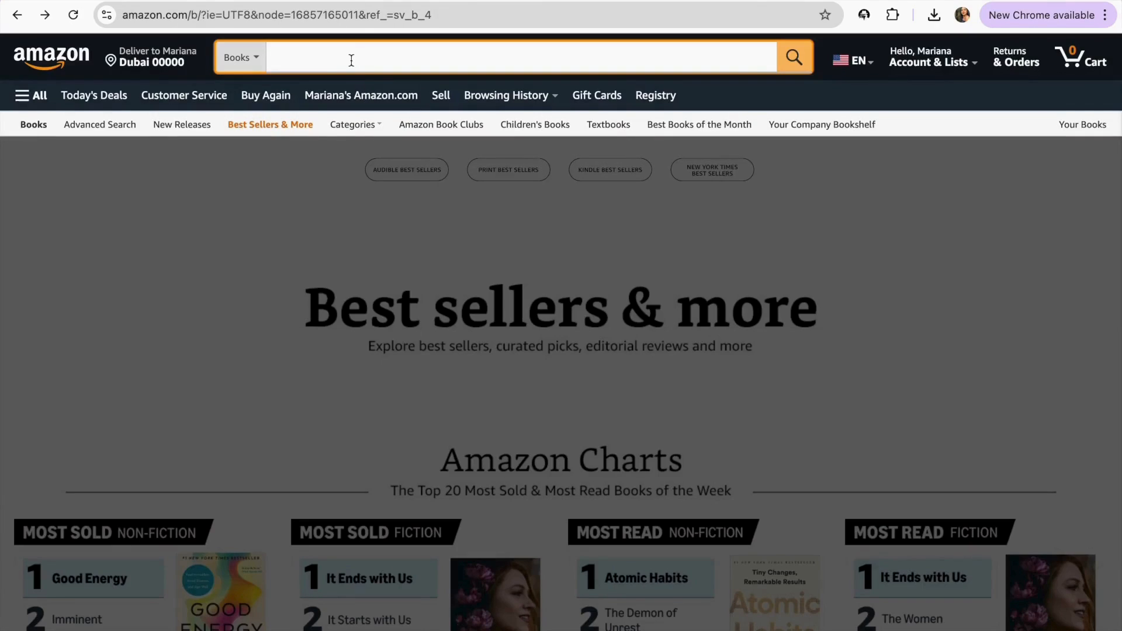
On Amazon, search Books for "Coloring book bold and easy" and check the number of results.
text(Coloring book bold and easy)
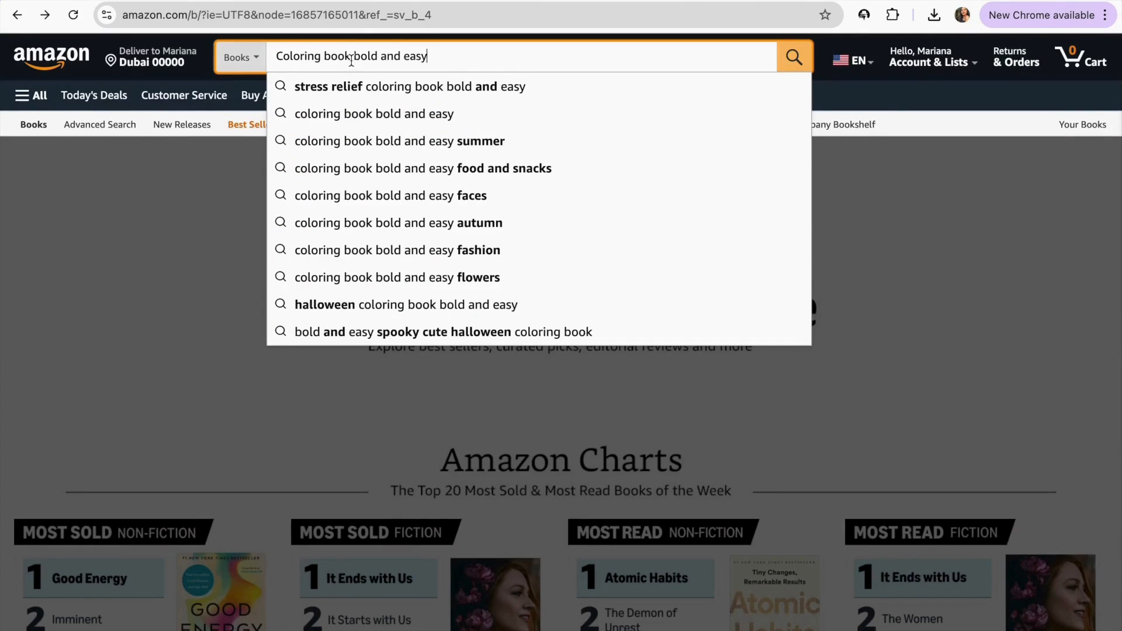
key(Return)
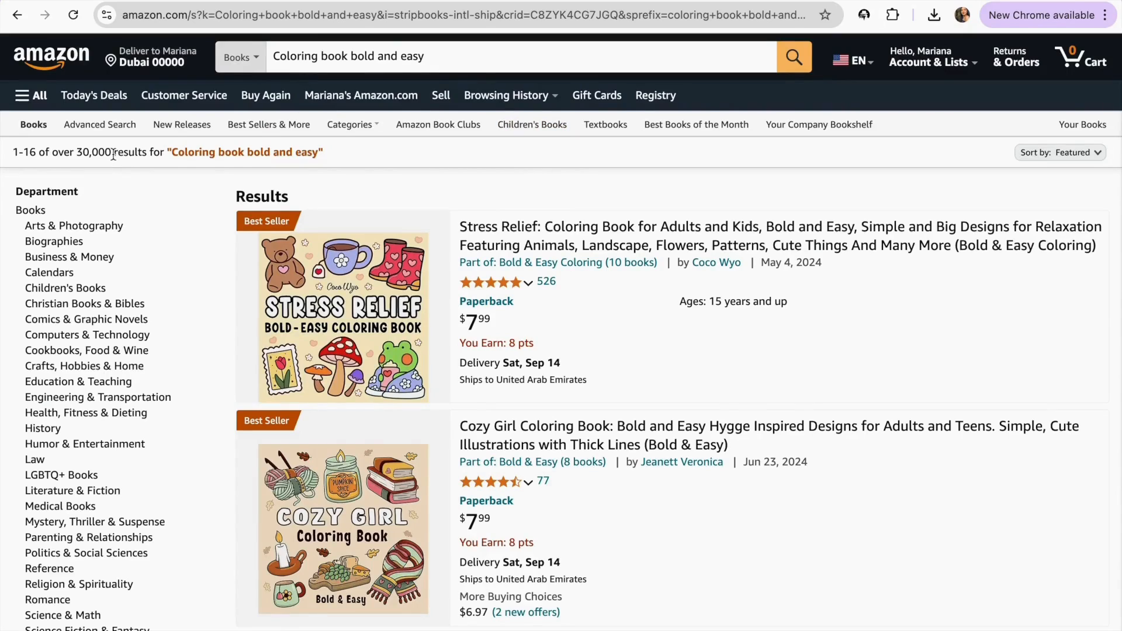
drag(113, 152, 73, 150)
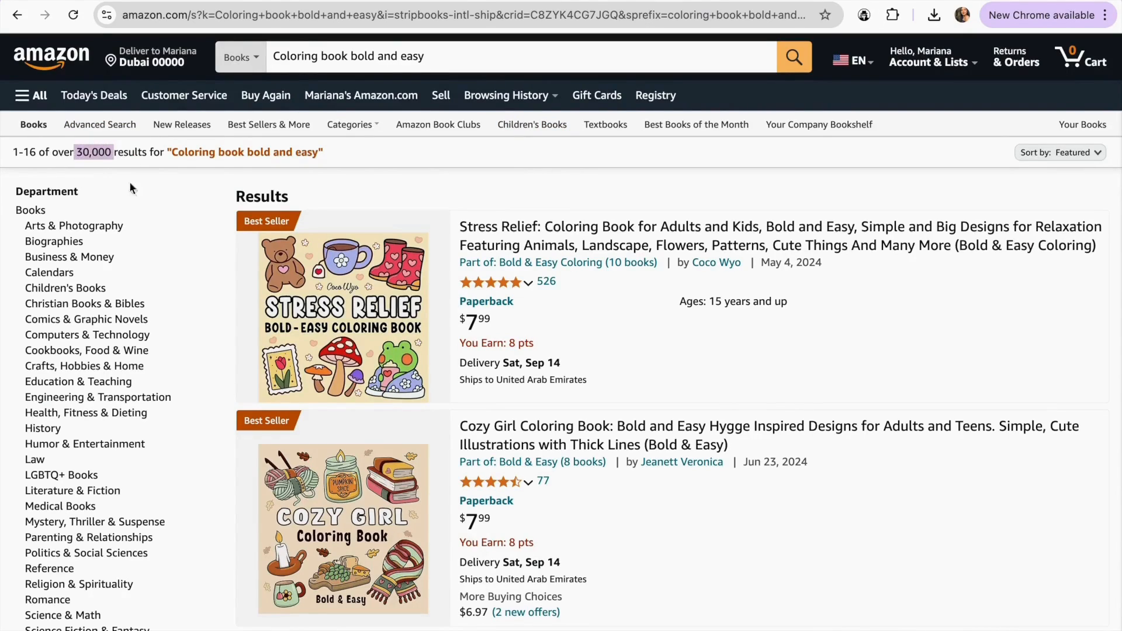
click(181, 264)
Search the suggested phrase "stress relief coloring book bold and easy", check its result count, and copy the phrase.
click(431, 57)
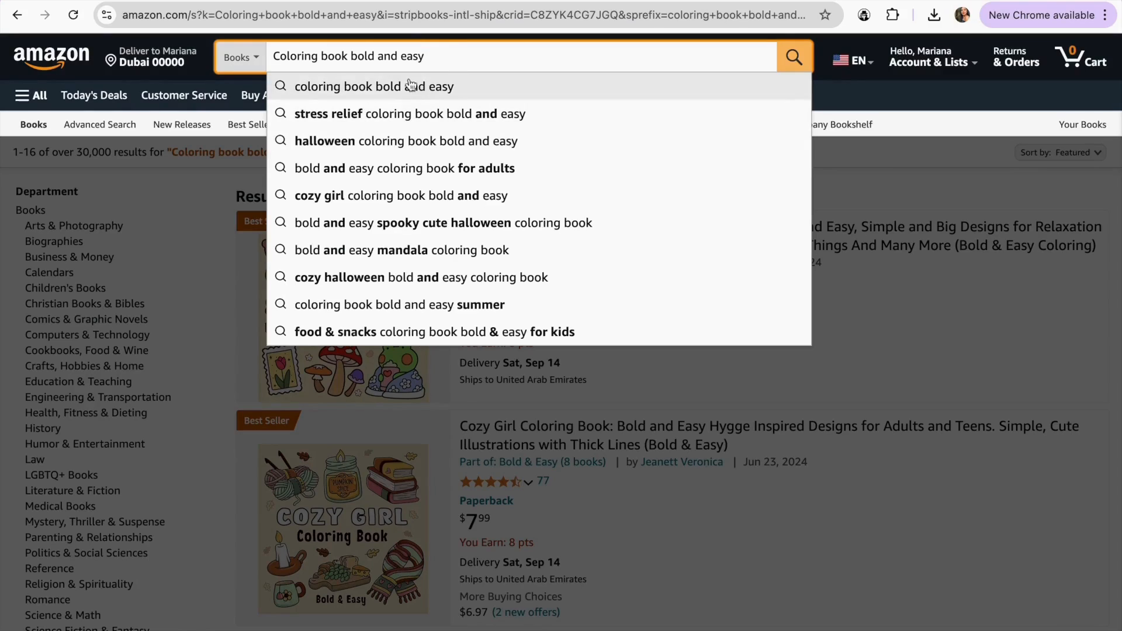
click(334, 119)
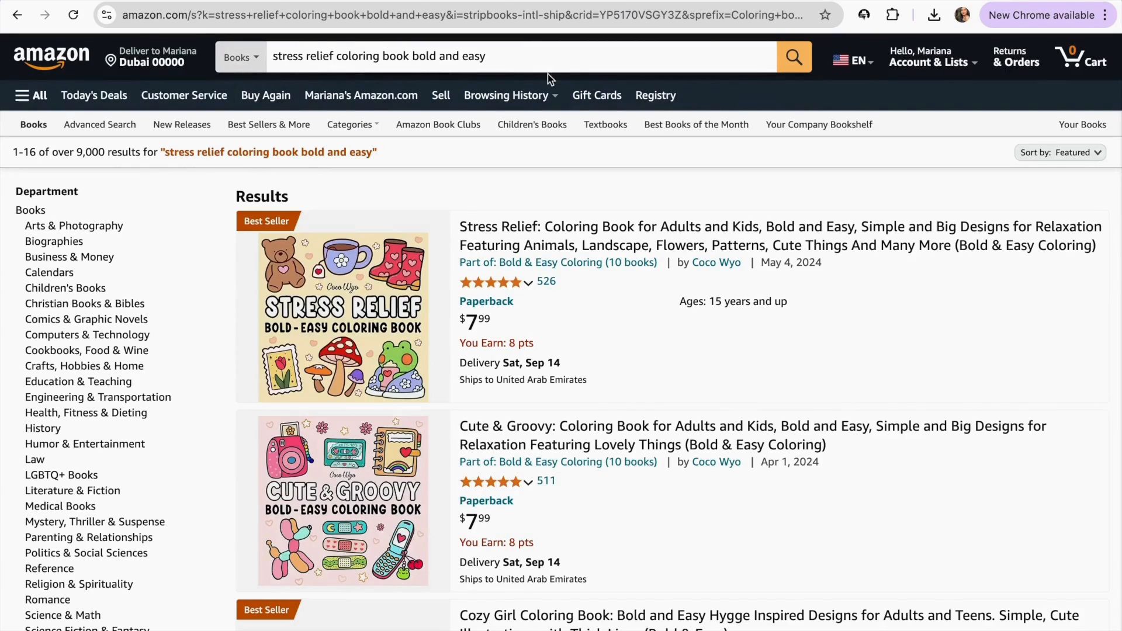
drag(105, 151, 72, 147)
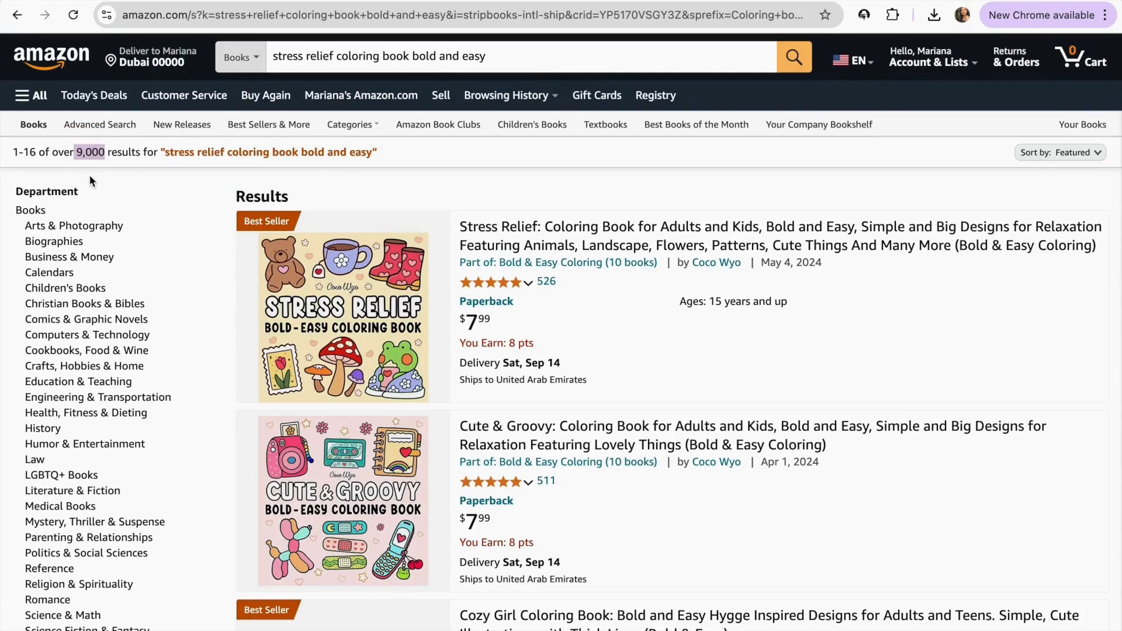
click(162, 153)
drag(491, 56, 270, 53)
key(ctrl+c)
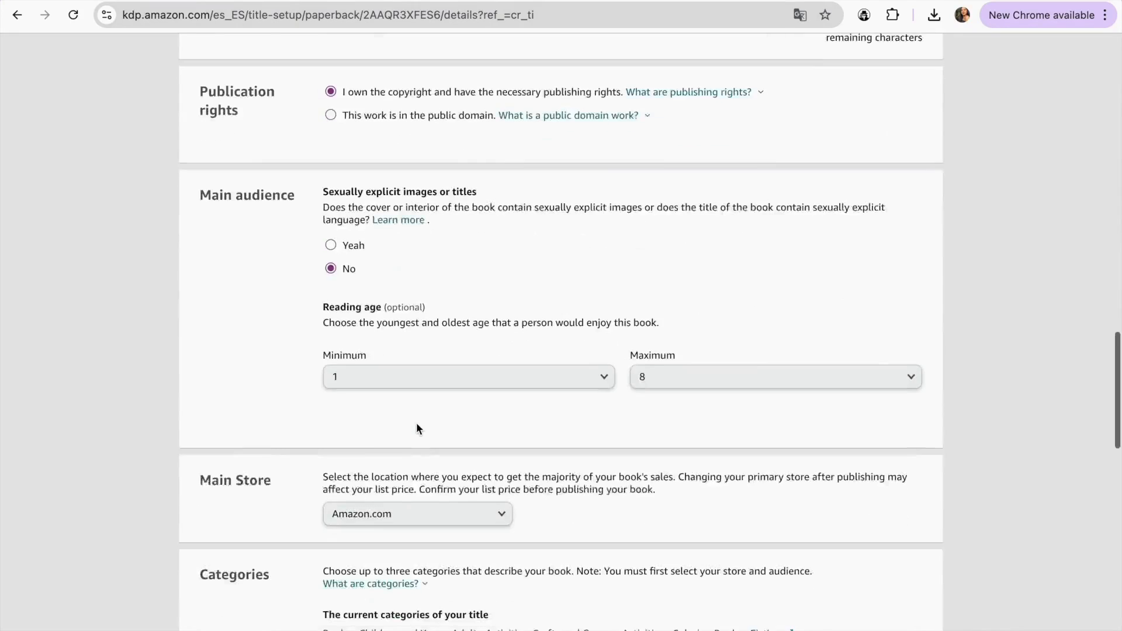
Enter the copied phrase "stress relief coloring book bold and easy" as the first keyword of the KDP paperback.
scroll(416, 423, down, 14)
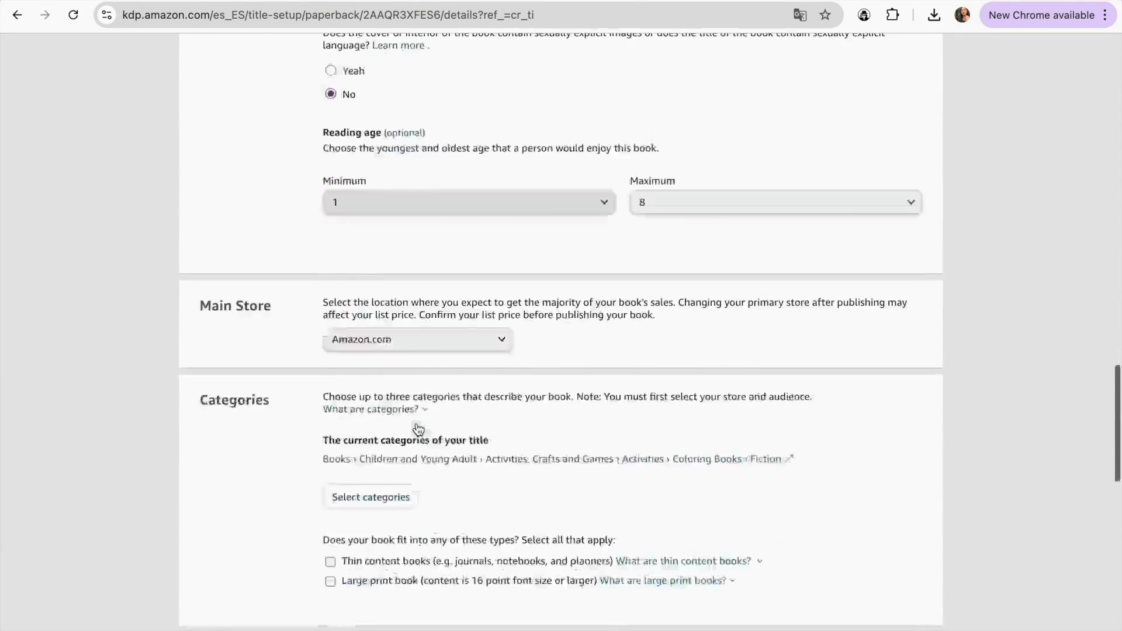
scroll(416, 422, up, 1)
click(333, 162)
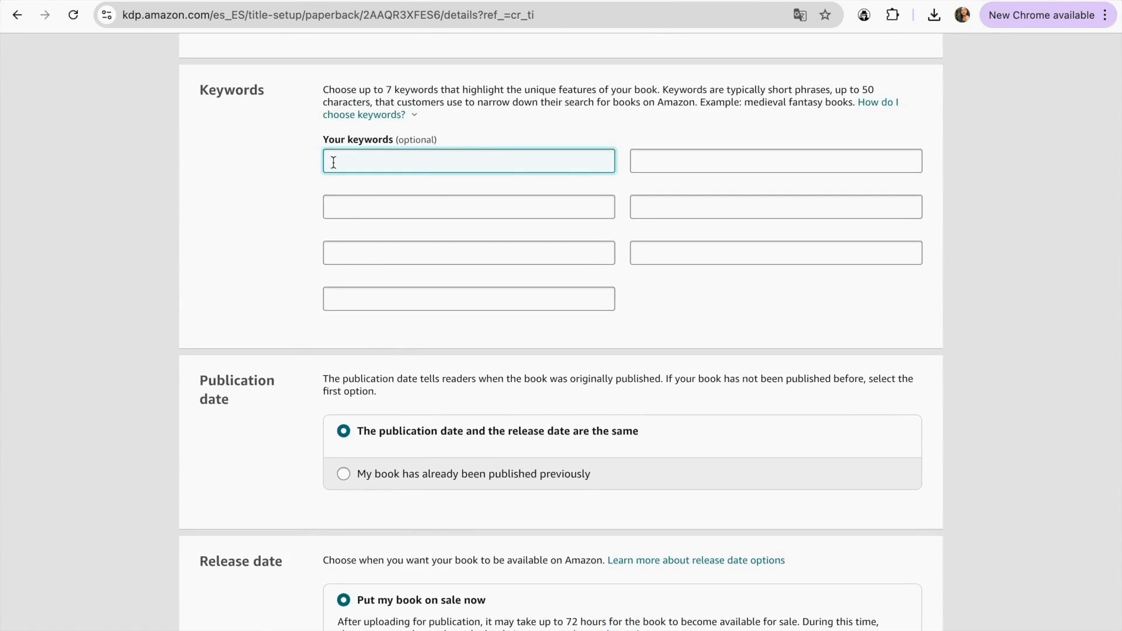
key(ctrl+v)
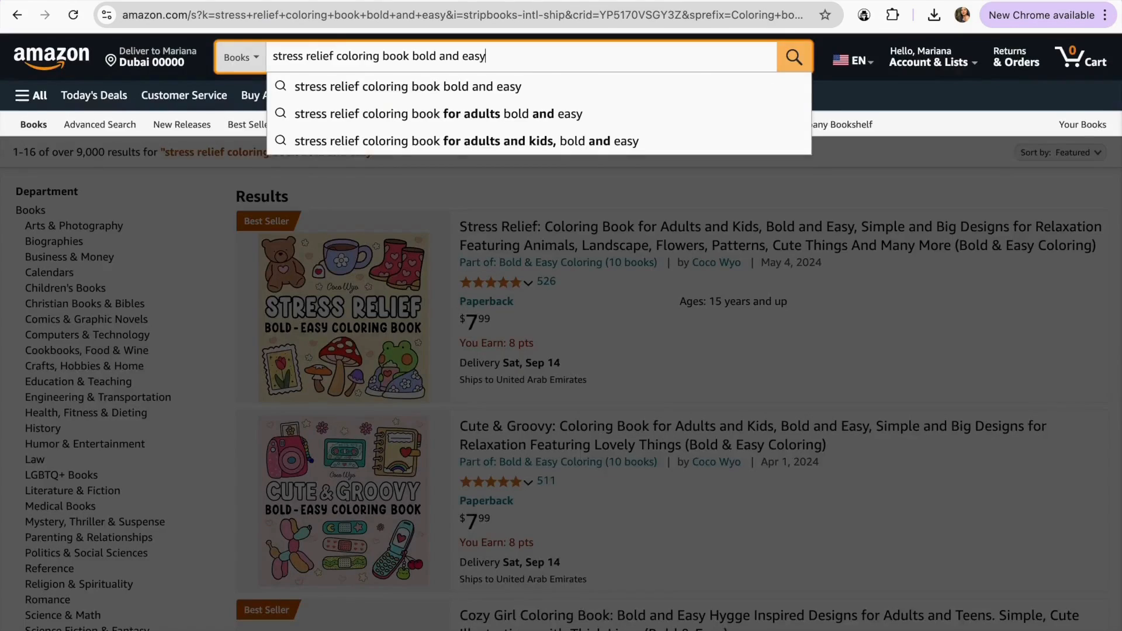
On Amazon, replace "stress relief" with "animals" in the query, search the suggestion "cute animals coloring book bold and easy", and check its result count.
drag(334, 60, 274, 56)
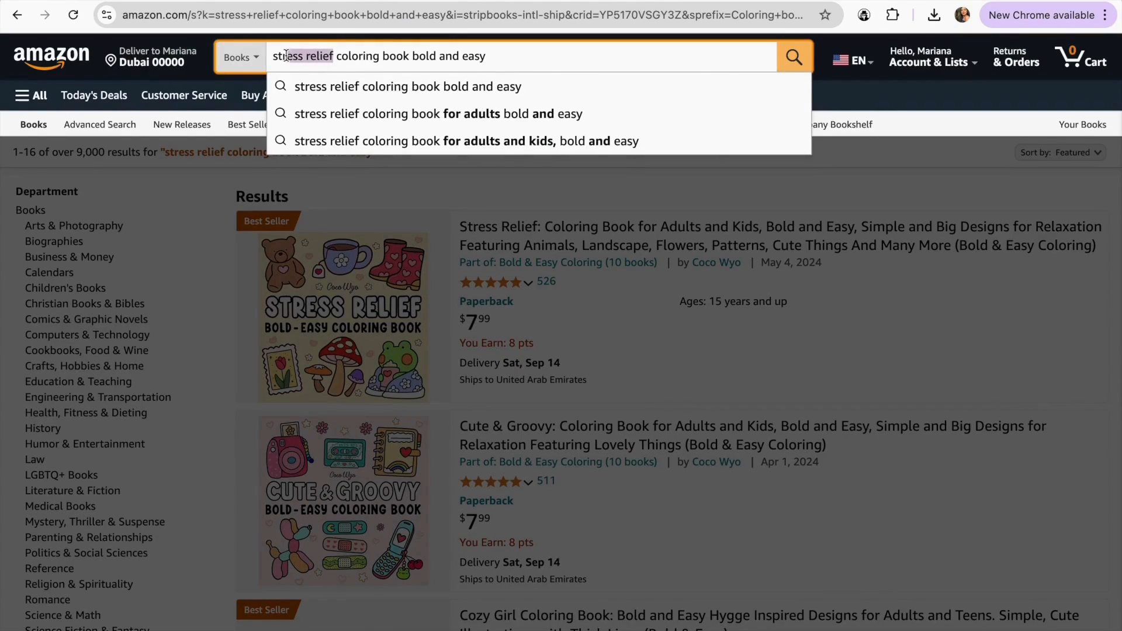
key(BackSpace)
key(Delete)
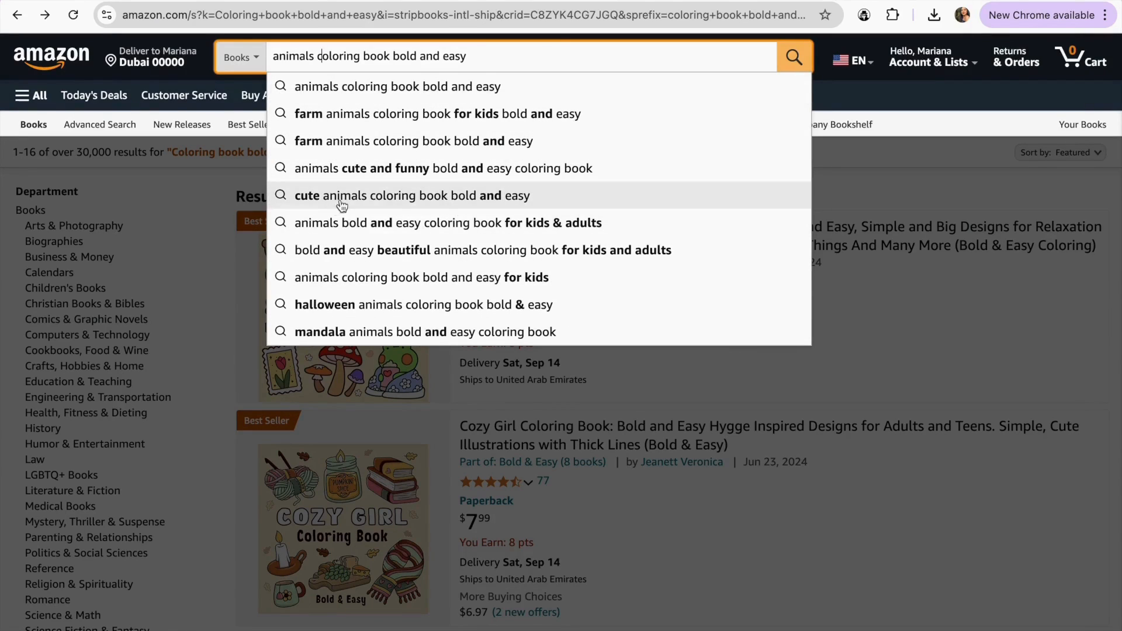
click(474, 199)
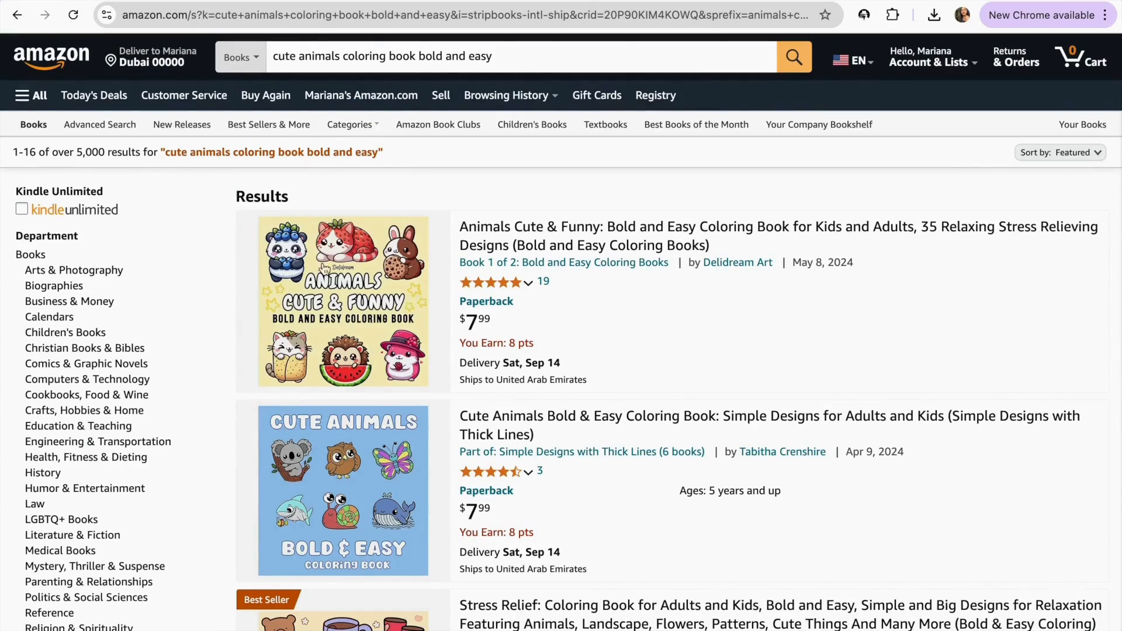
click(78, 152)
double_click(92, 152)
Copy "cute animals coloring book bold and easy" from the Amazon search and enter it in the KDP keyword field below the first one.
click(493, 60)
triple_click(497, 58)
key(ctrl+c)
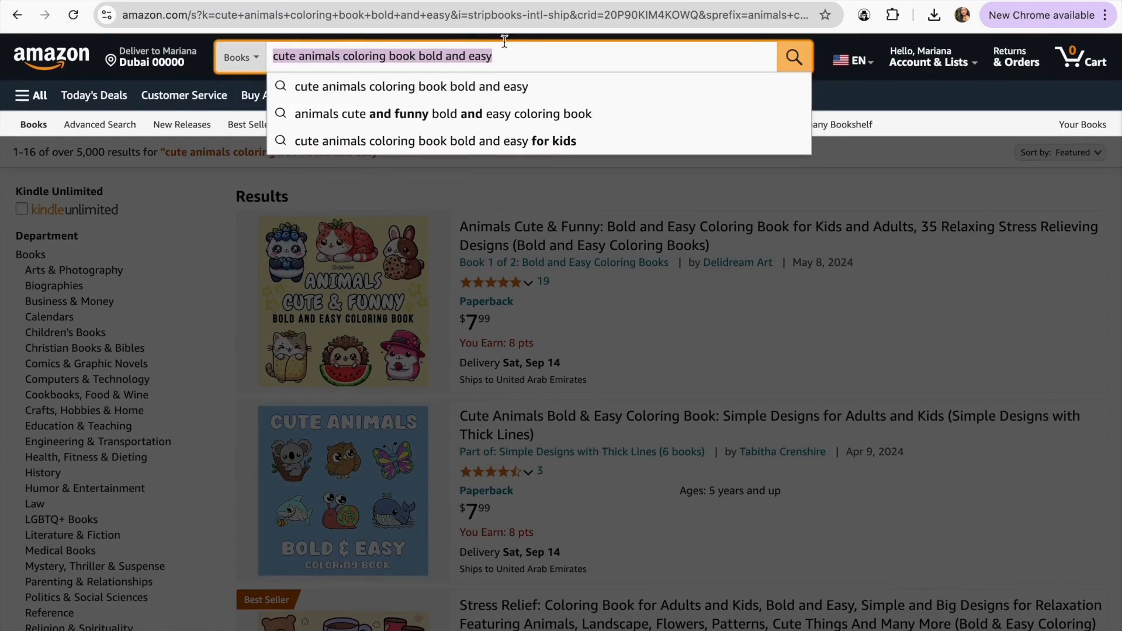
key(ctrl+Tab)
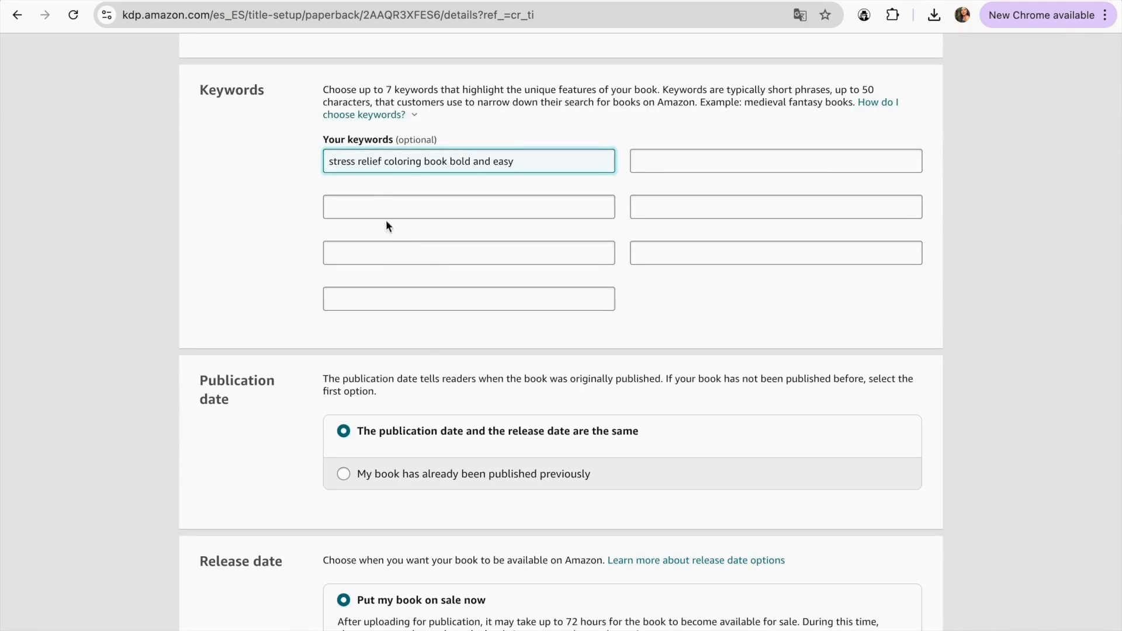
click(369, 202)
key(ctrl+v)
click(276, 201)
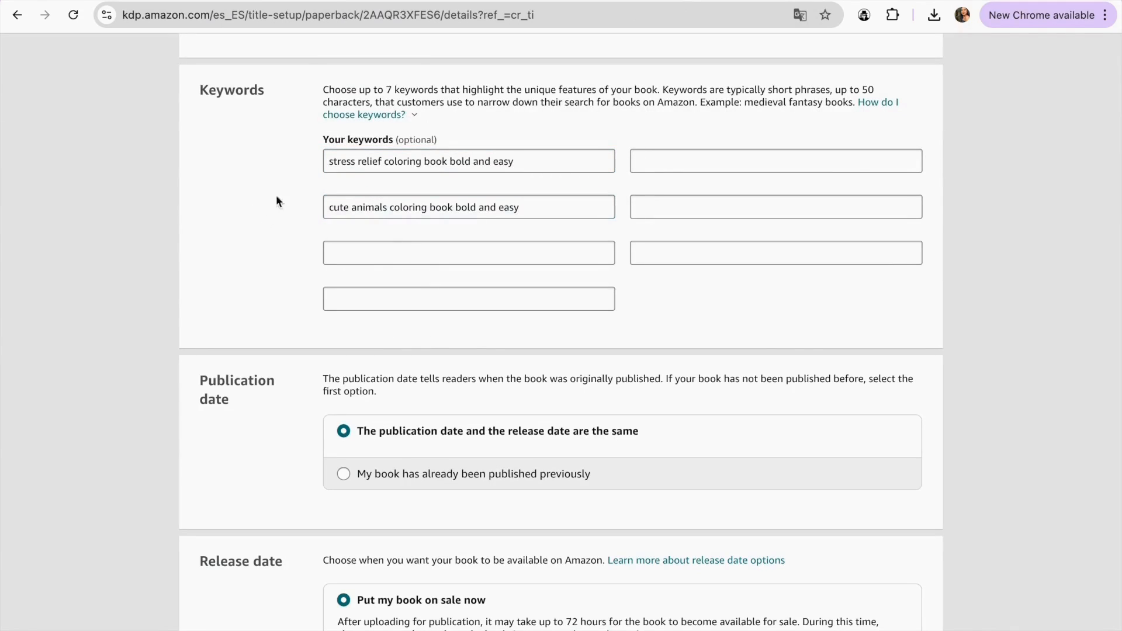
Return to the Amazon results and examine the keyword's average sales rank, monthly revenue and price in KDSPY.
key(ctrl+shift+Tab)
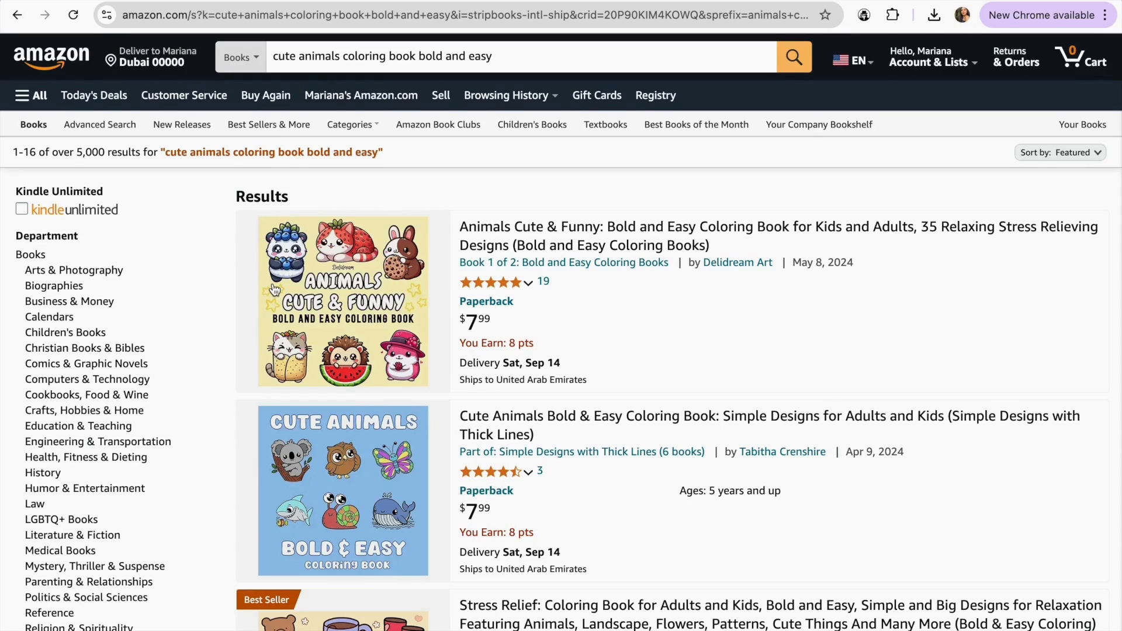
click(865, 15)
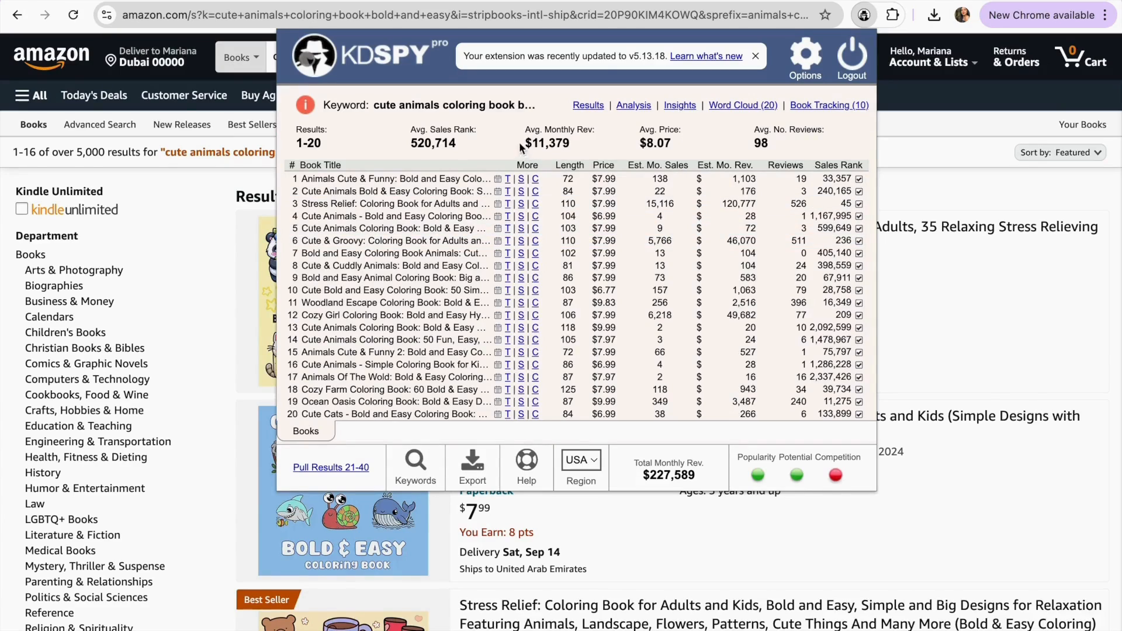
drag(525, 125, 575, 148)
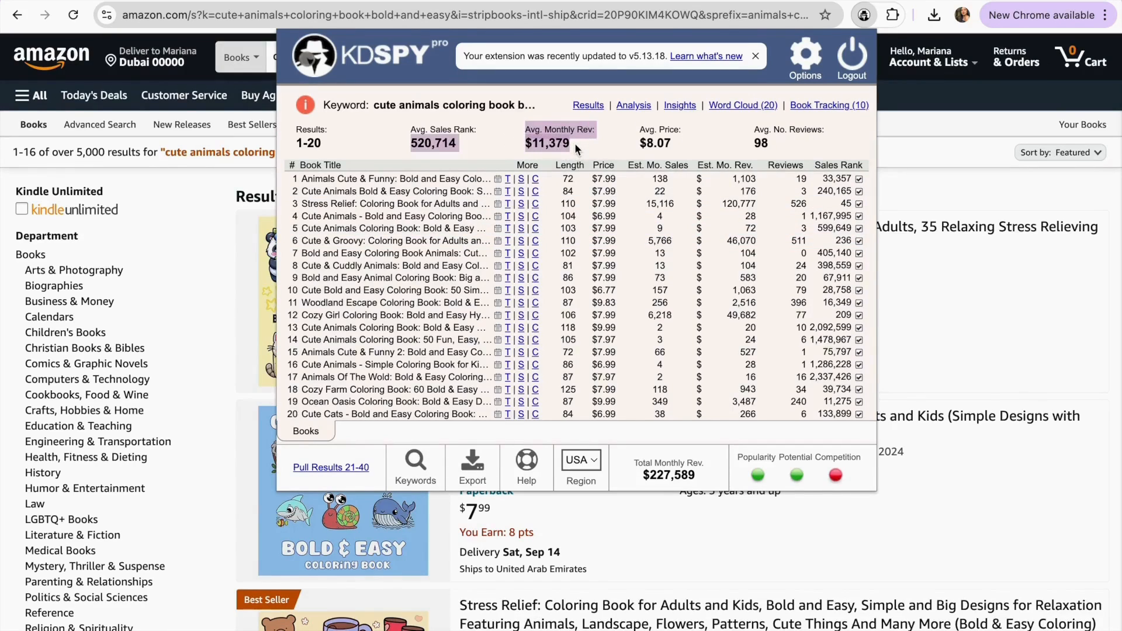
click(575, 148)
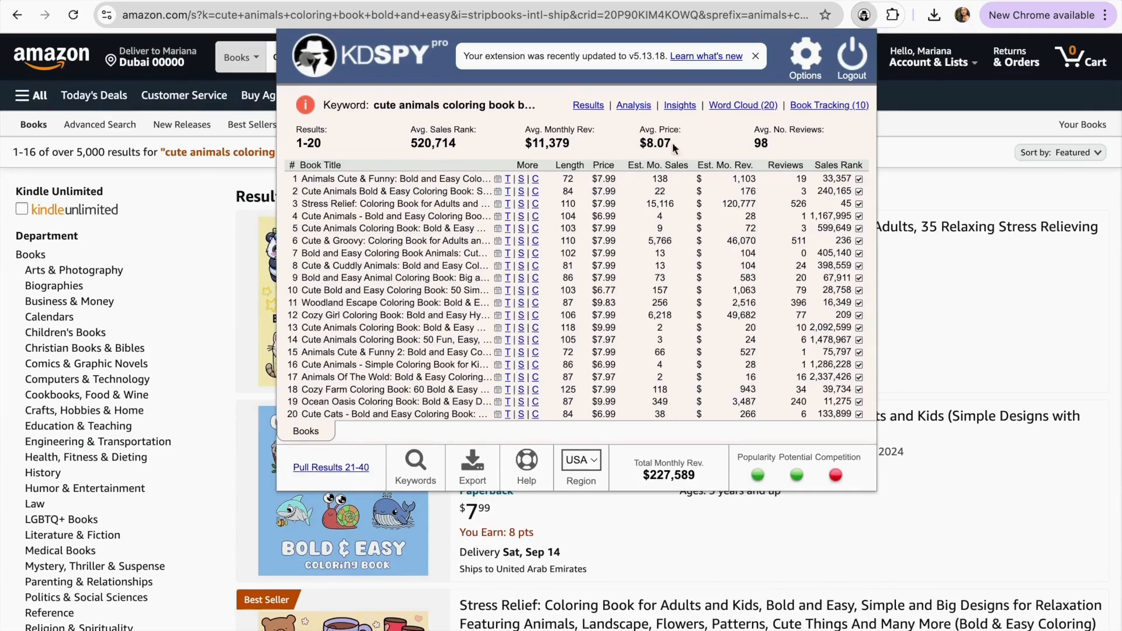
key(Escape)
View the best-selling Stress Relief coloring book and check its estimated monthly revenue in KDSPY.
scroll(484, 225, down, 3)
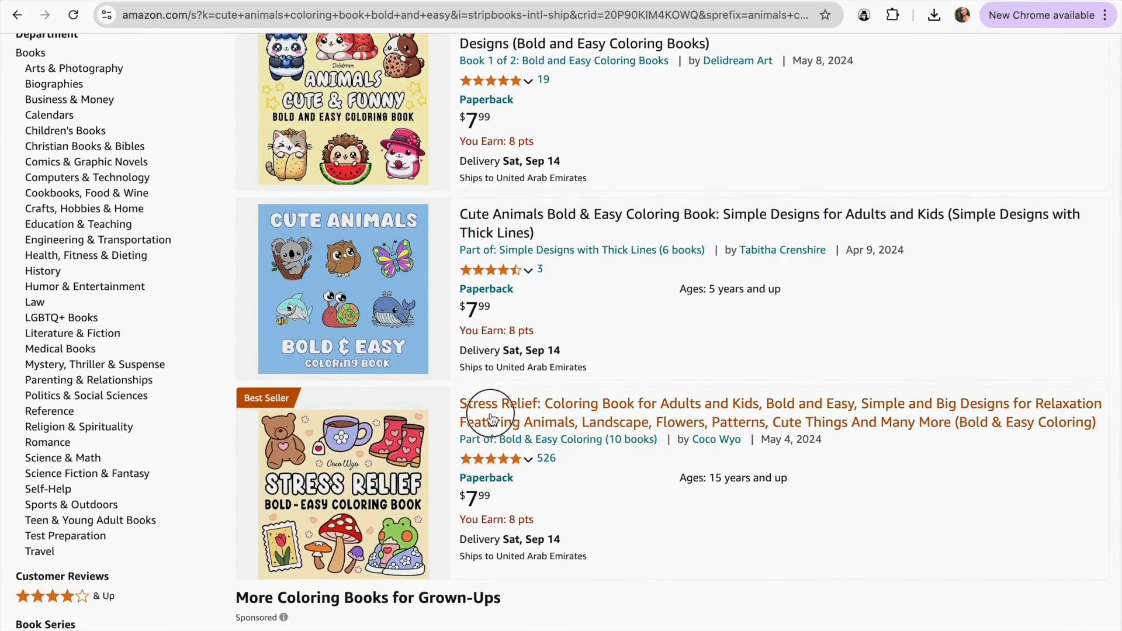
click(474, 405)
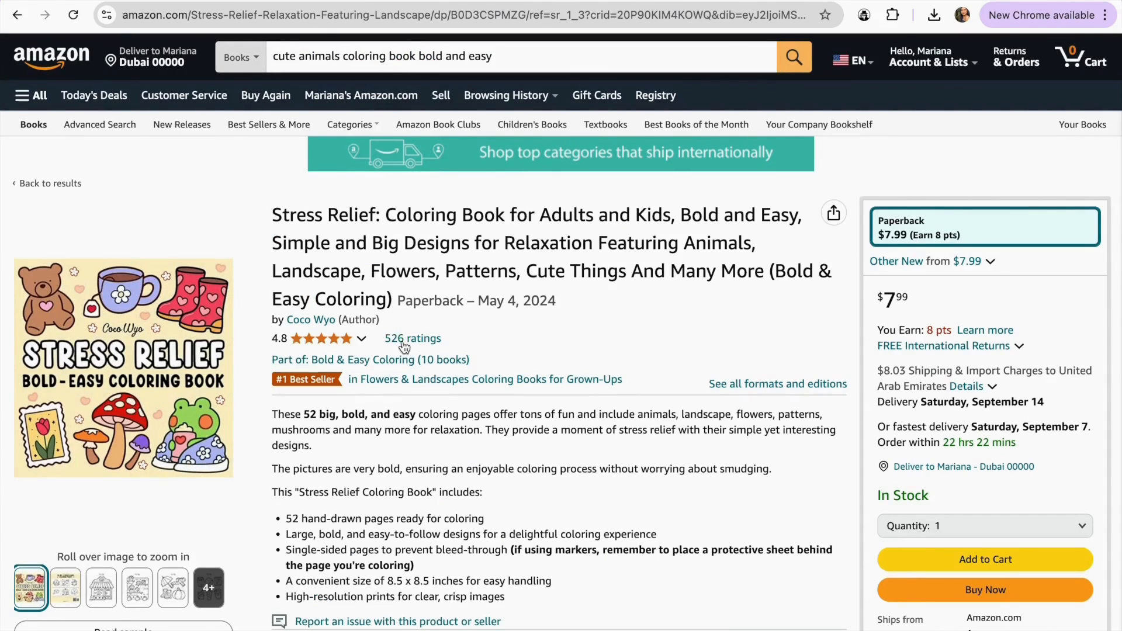
click(864, 14)
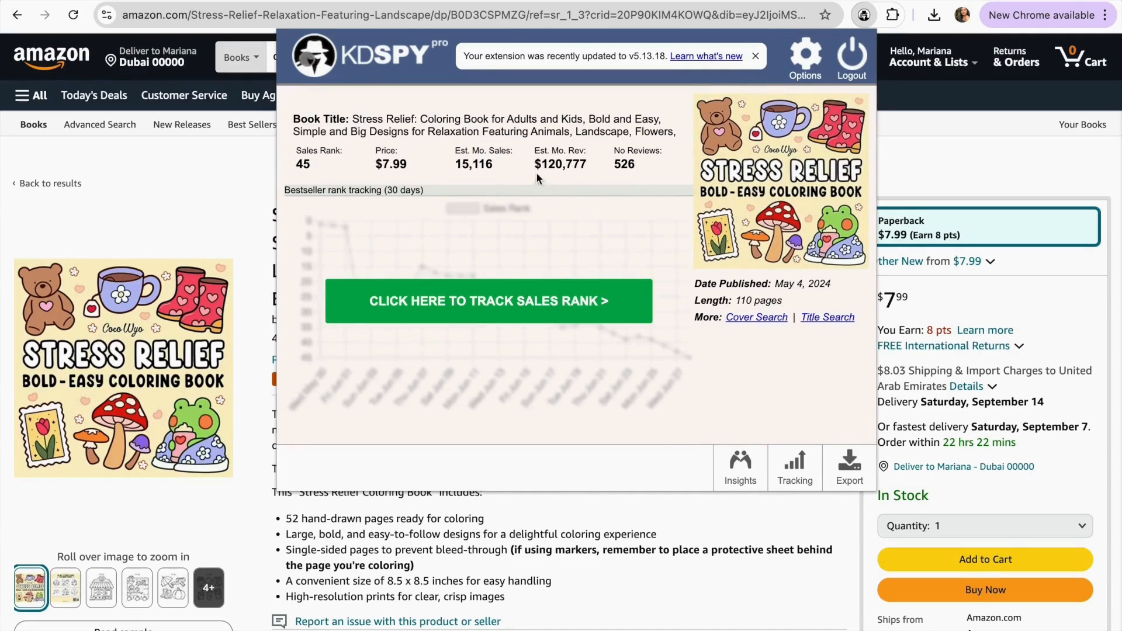
drag(534, 163, 589, 166)
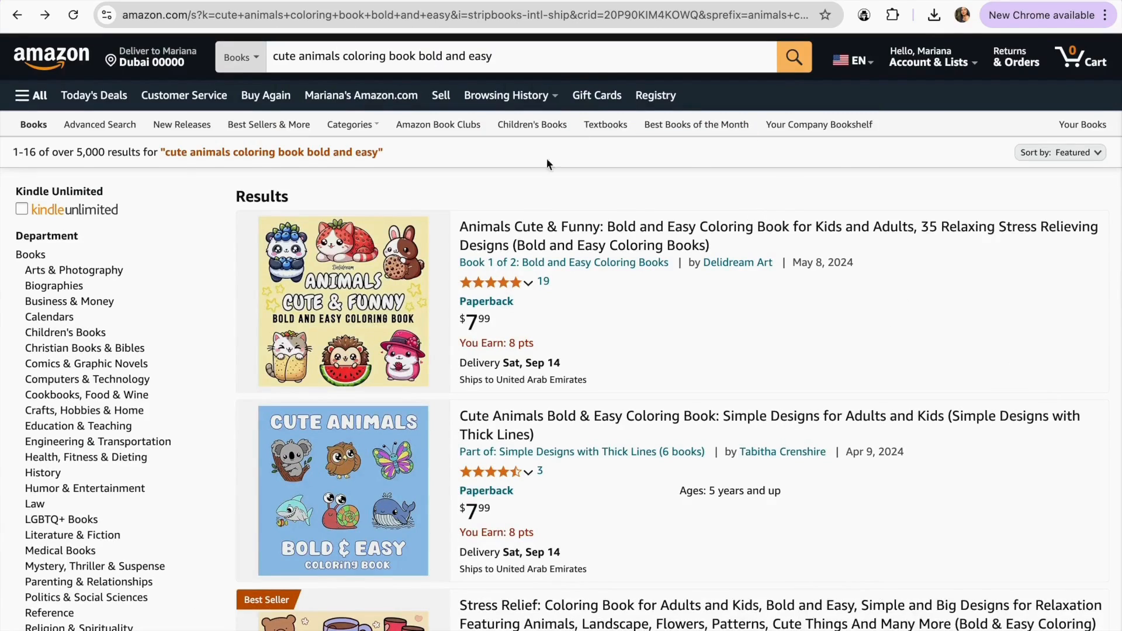
Run a KDSPY keyword search for "coloring book for kids" from the cute animals results and show the Books suggestions.
click(864, 17)
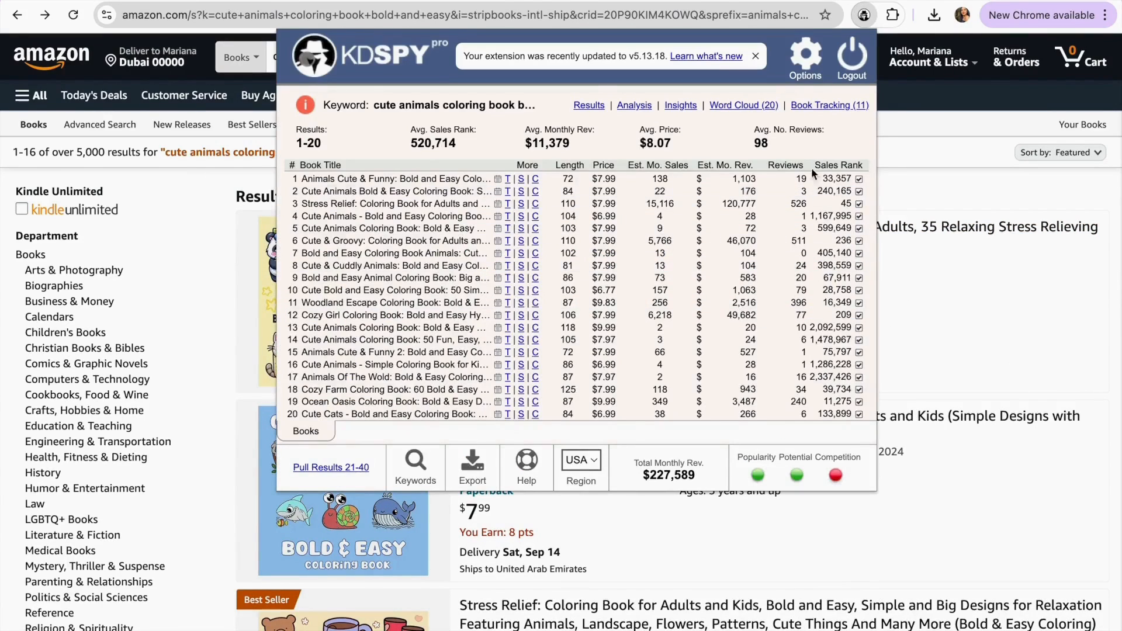
click(414, 472)
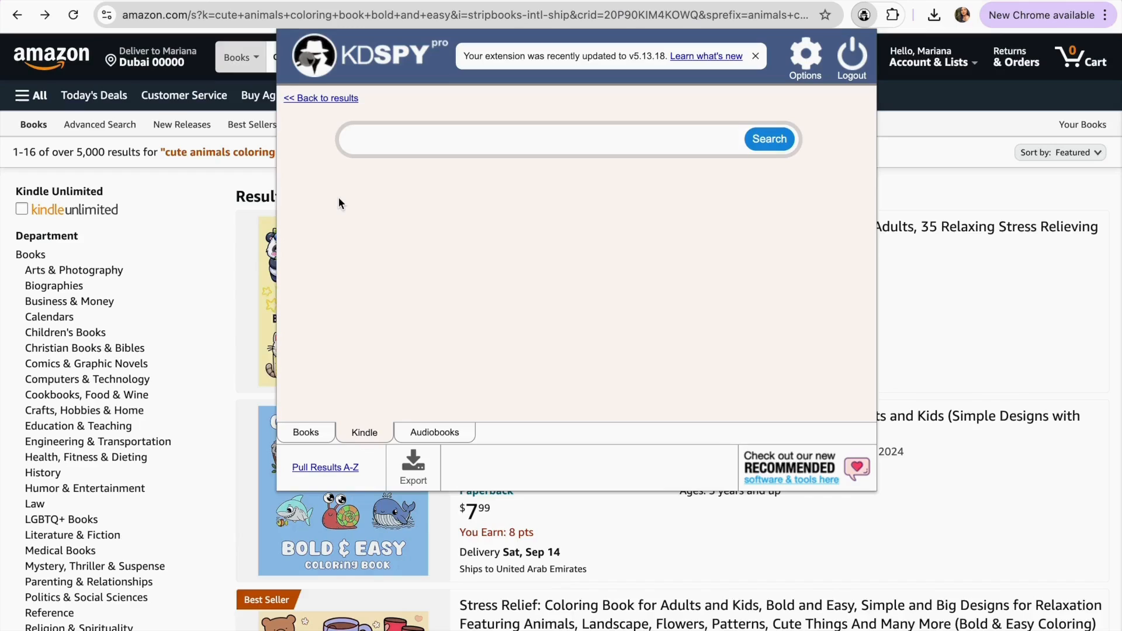
text(coloring book for kids)
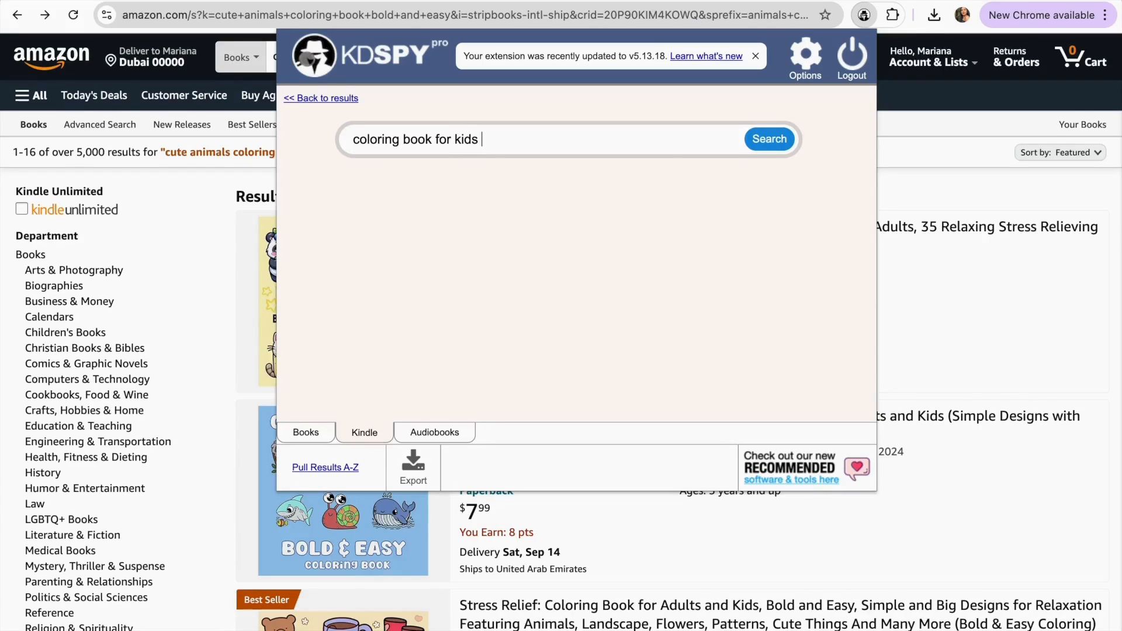
click(775, 141)
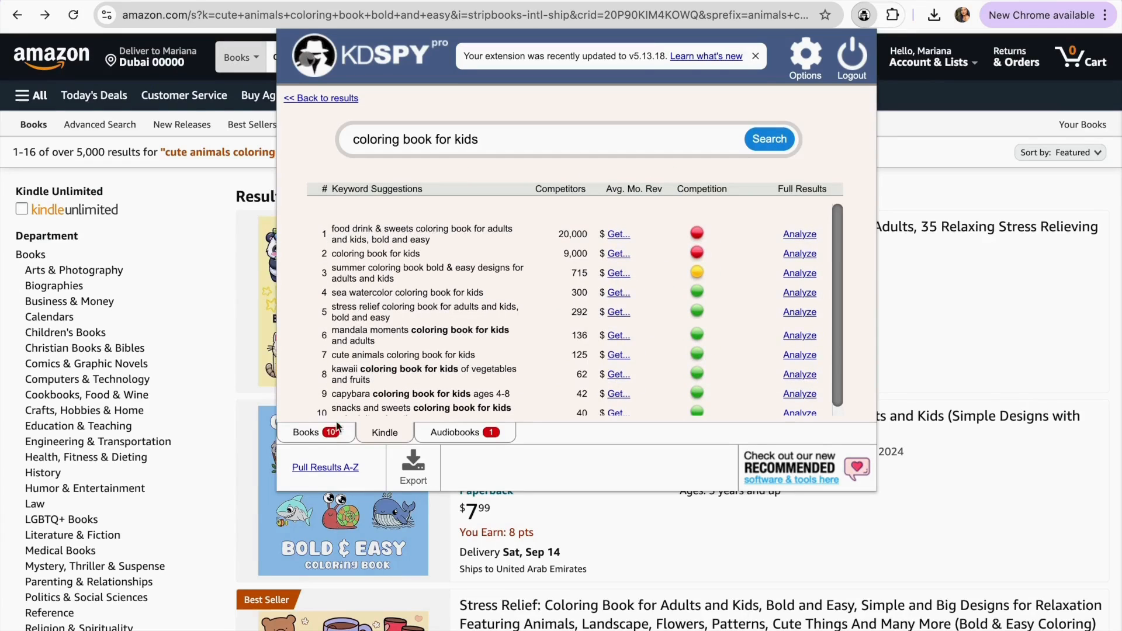
click(329, 446)
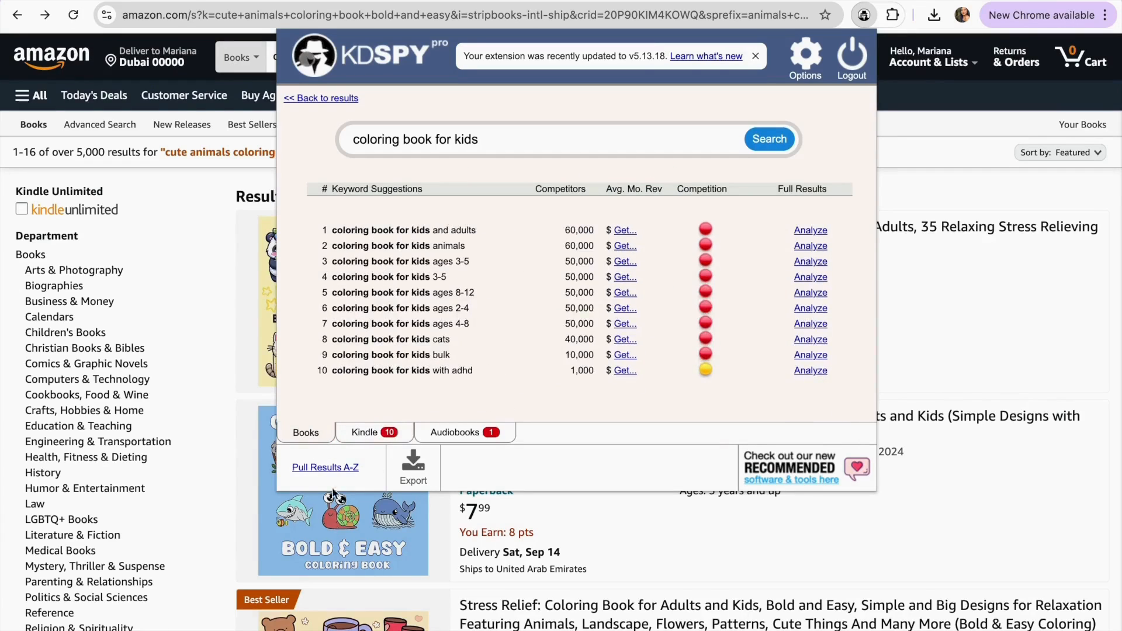
Pull the A-Z keyword suggestions for Books and compare their competitor numbers and competition ratings.
click(330, 469)
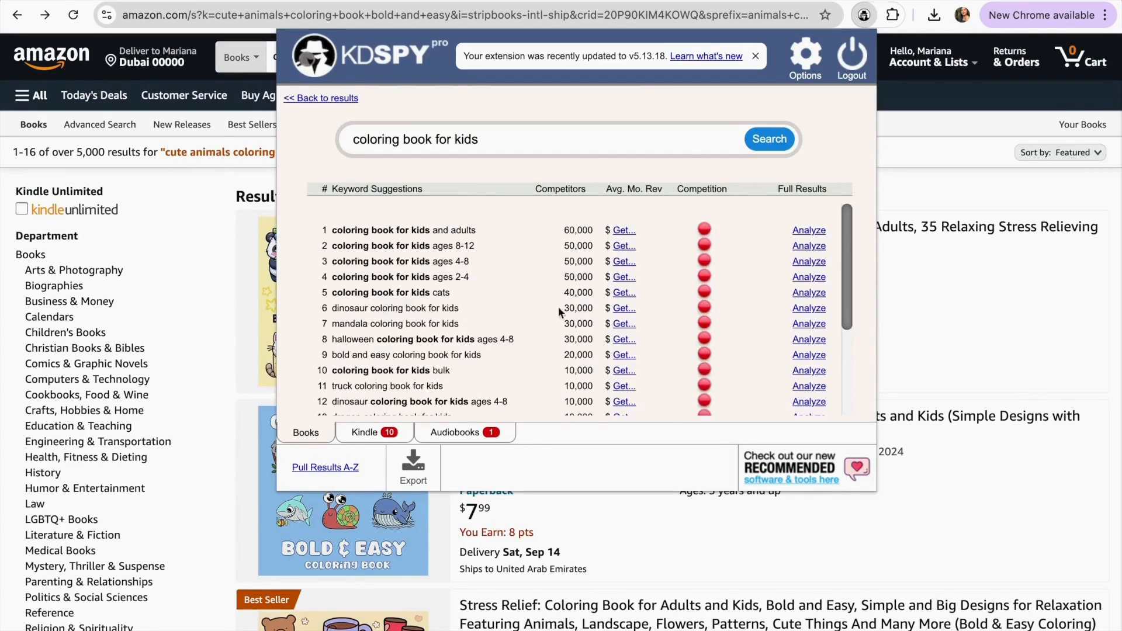
scroll(559, 306, down, 20)
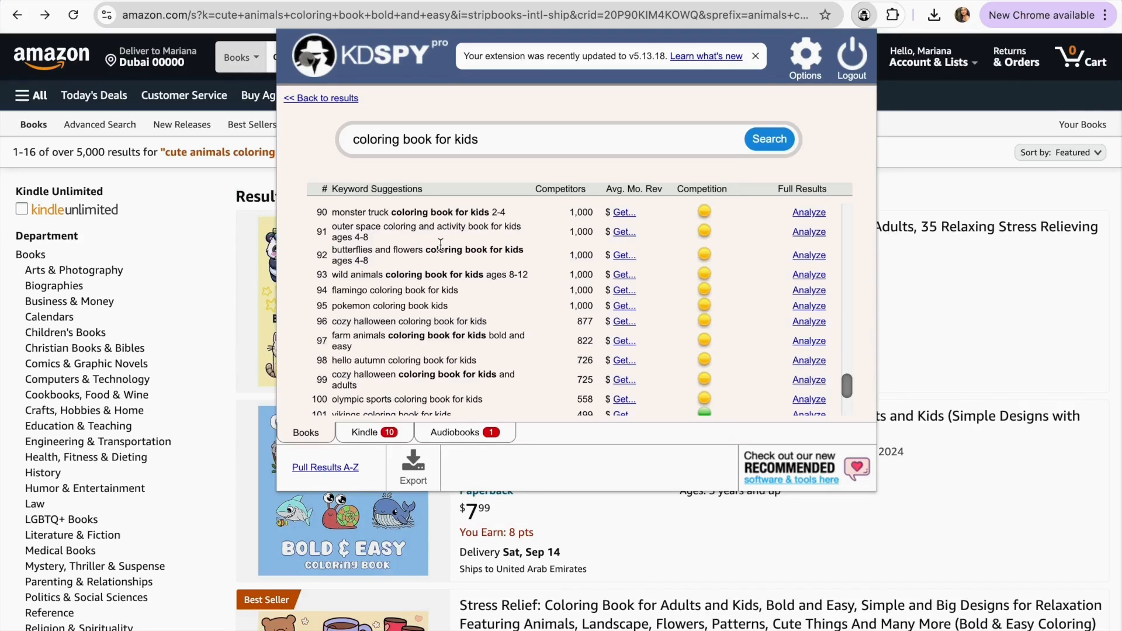
scroll(428, 218, up, 4)
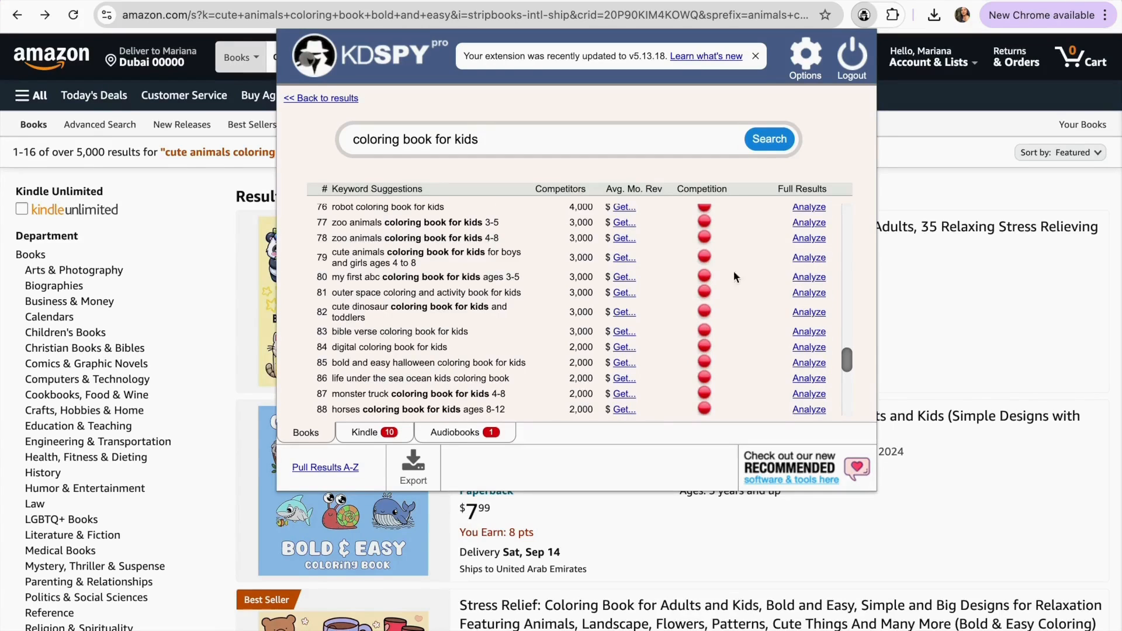
scroll(680, 313, down, 5)
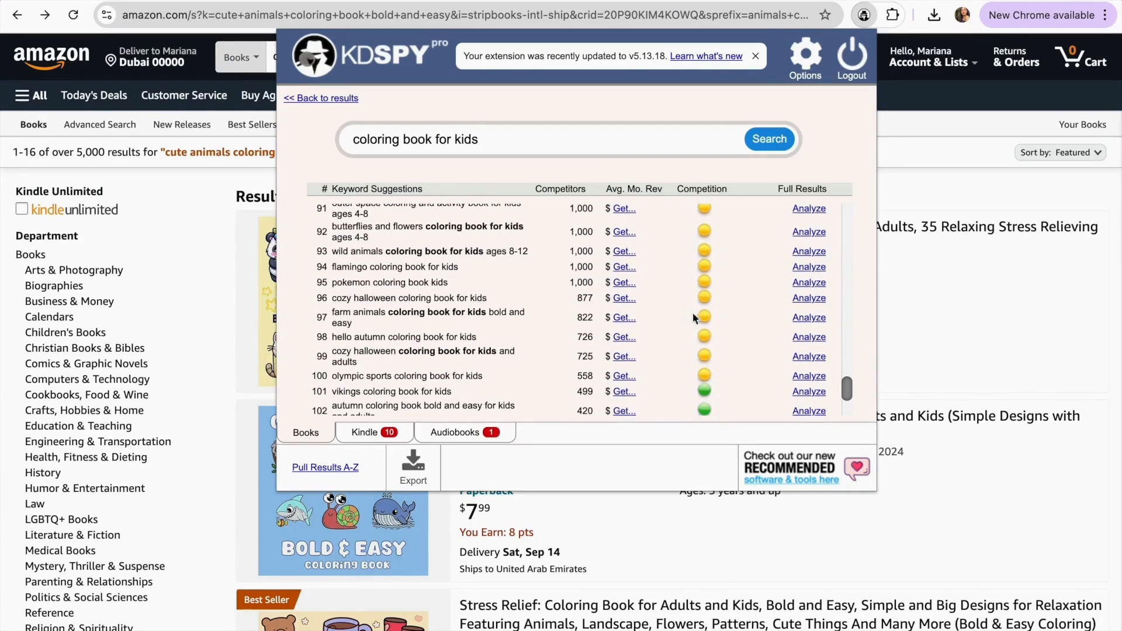
scroll(675, 301, down, 3)
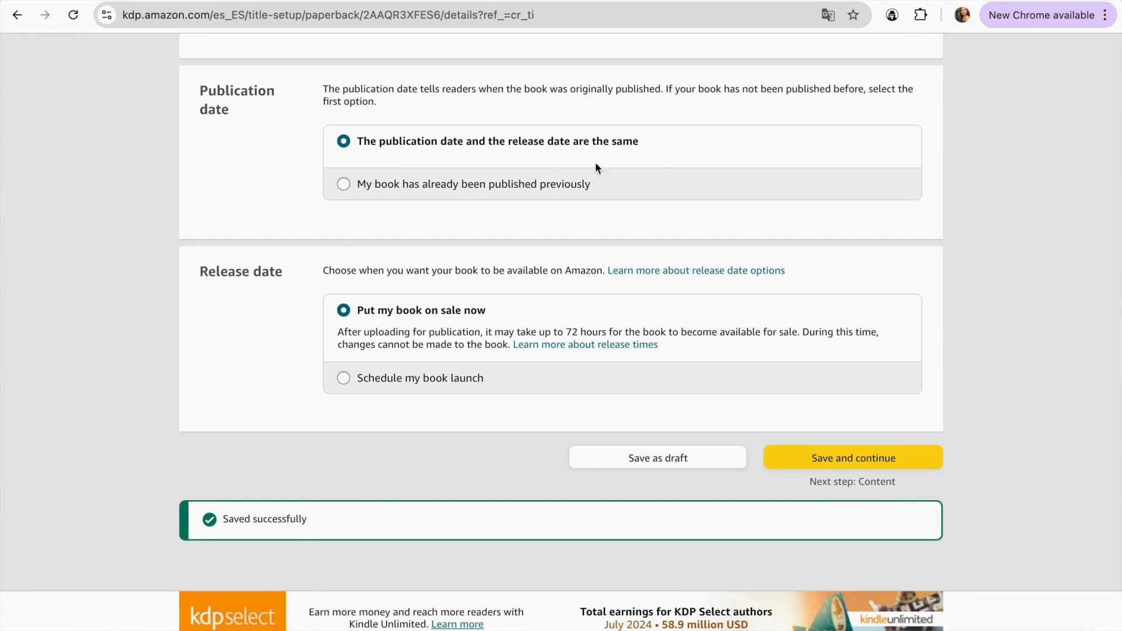
Save the paperback details to continue to the Content stage, and assign the book a free KDP ISBN.
scroll(679, 165, down, 1)
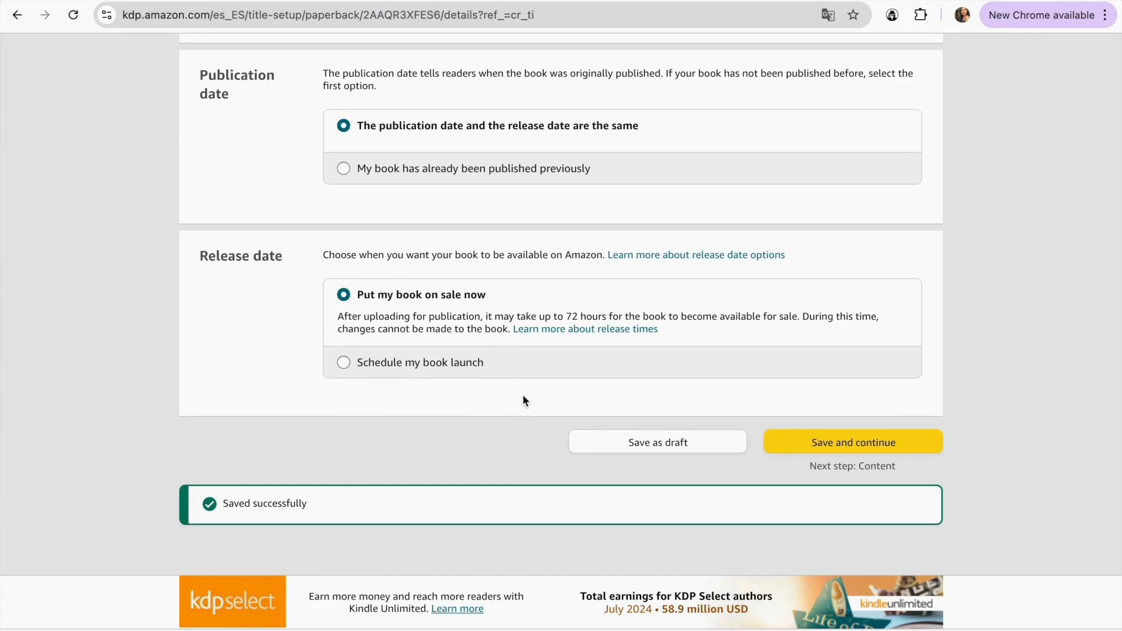
click(849, 444)
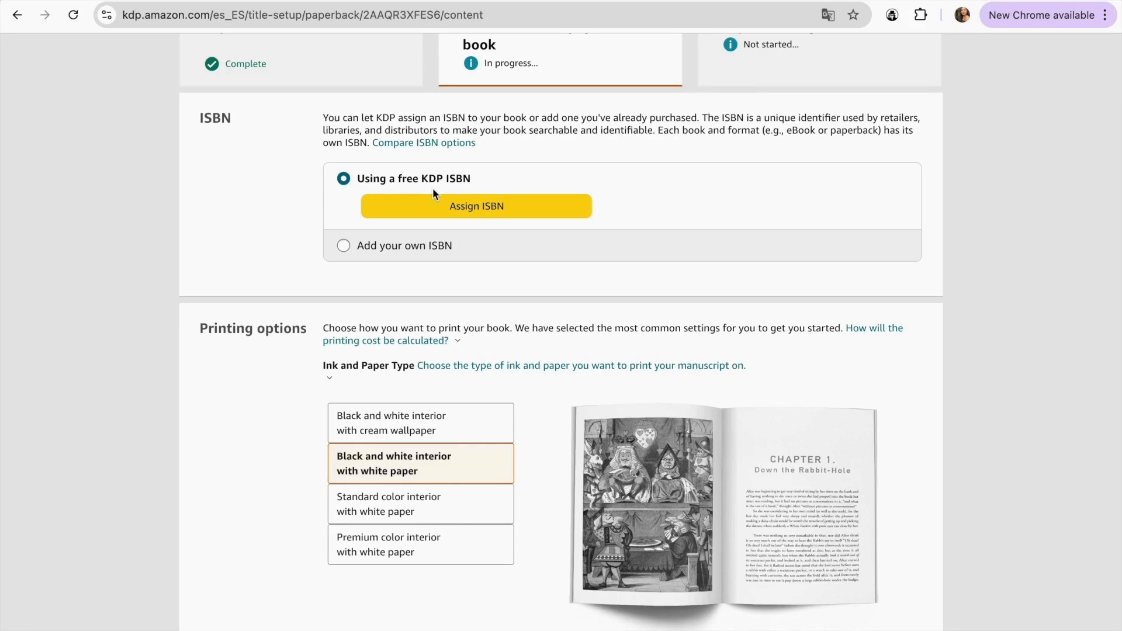
click(492, 210)
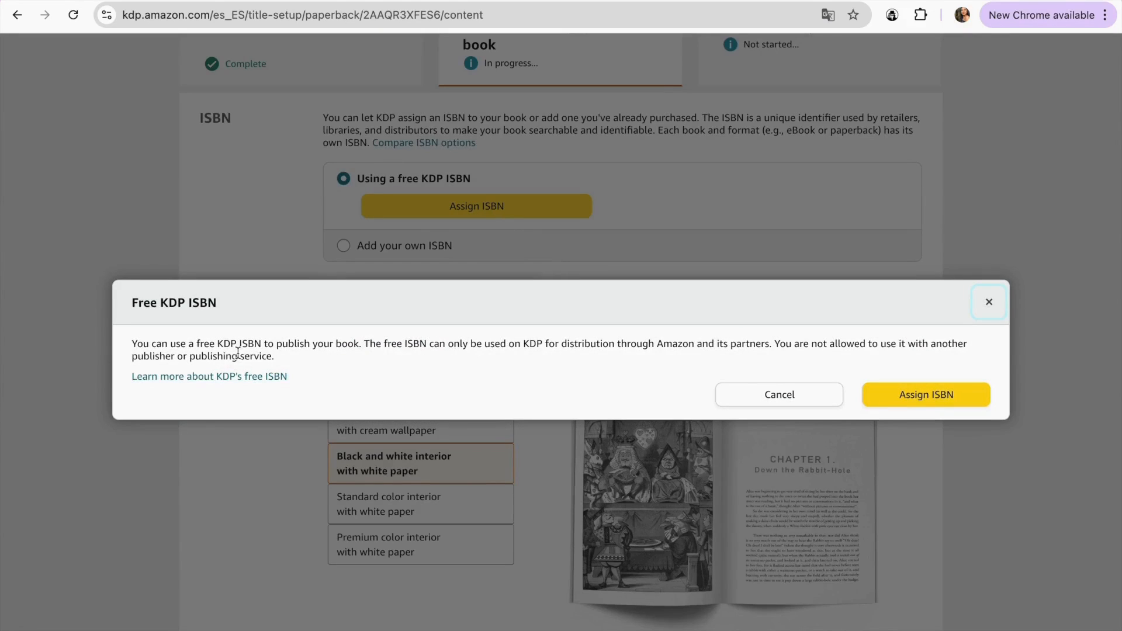
click(915, 398)
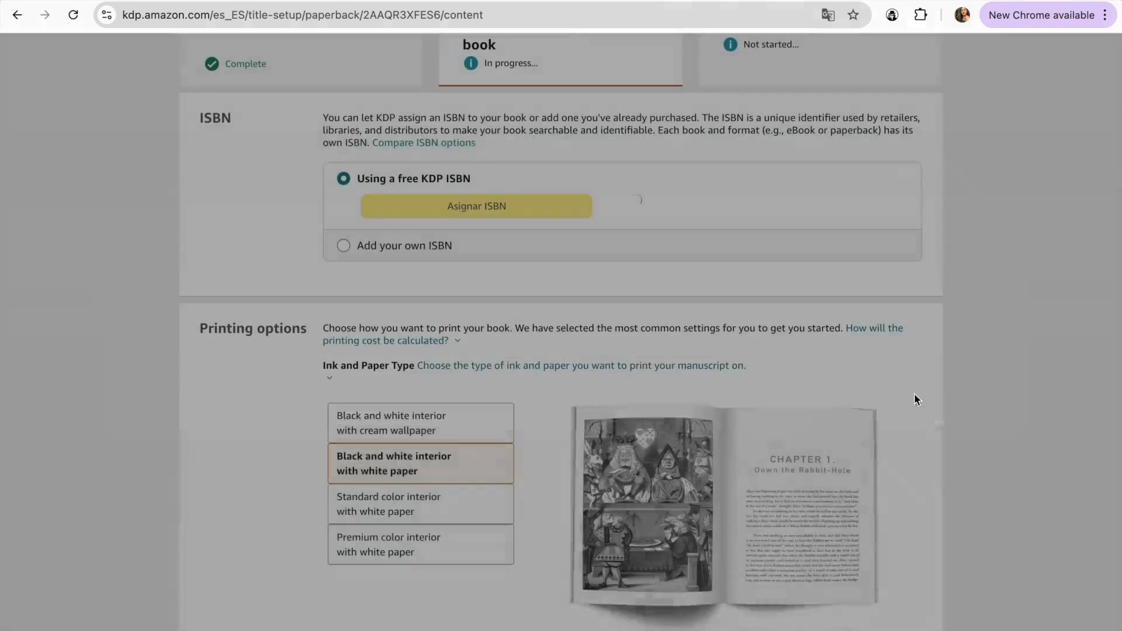
Set the paperback's print size to the non-standard 20.96 x 20.96 cm (8.25 x 8.25 inches) option.
scroll(785, 306, down, 4)
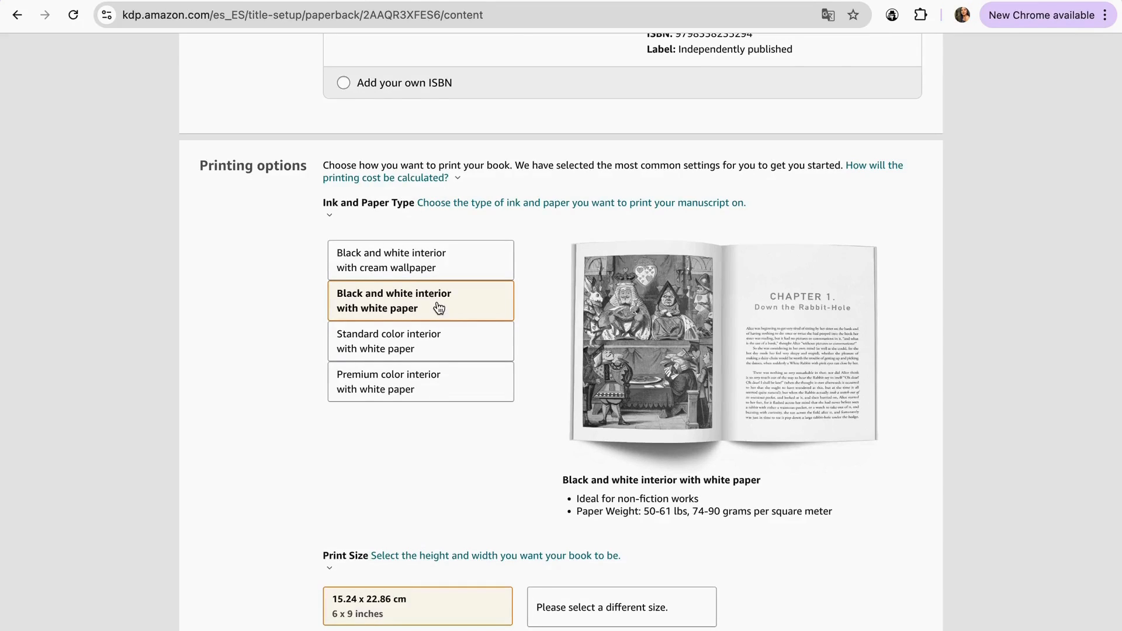
scroll(439, 308, down, 6)
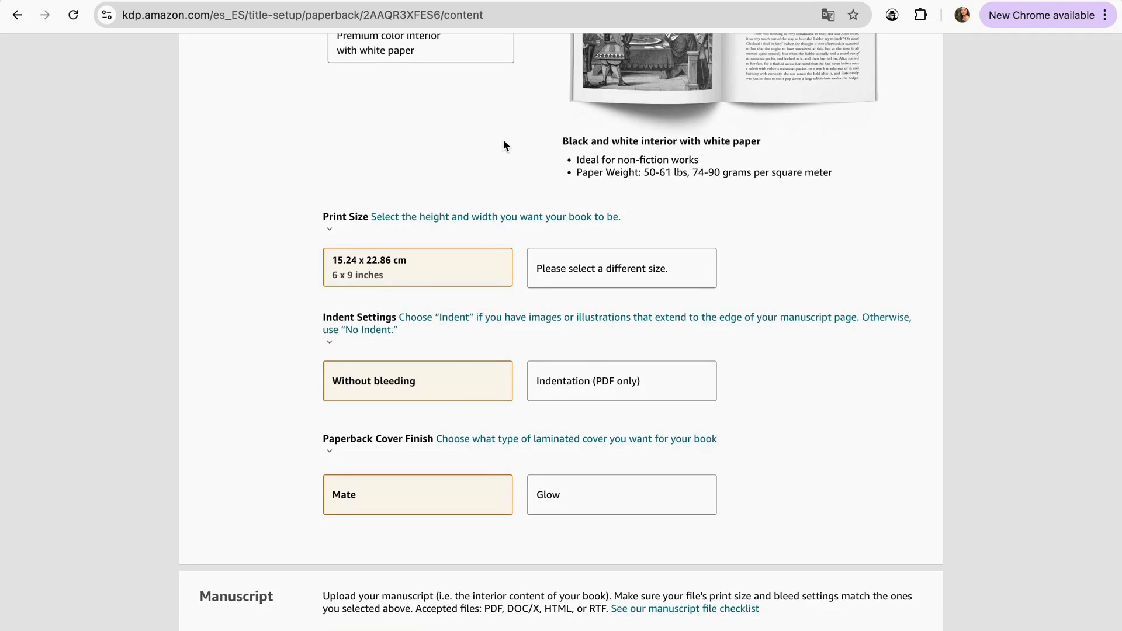
click(570, 275)
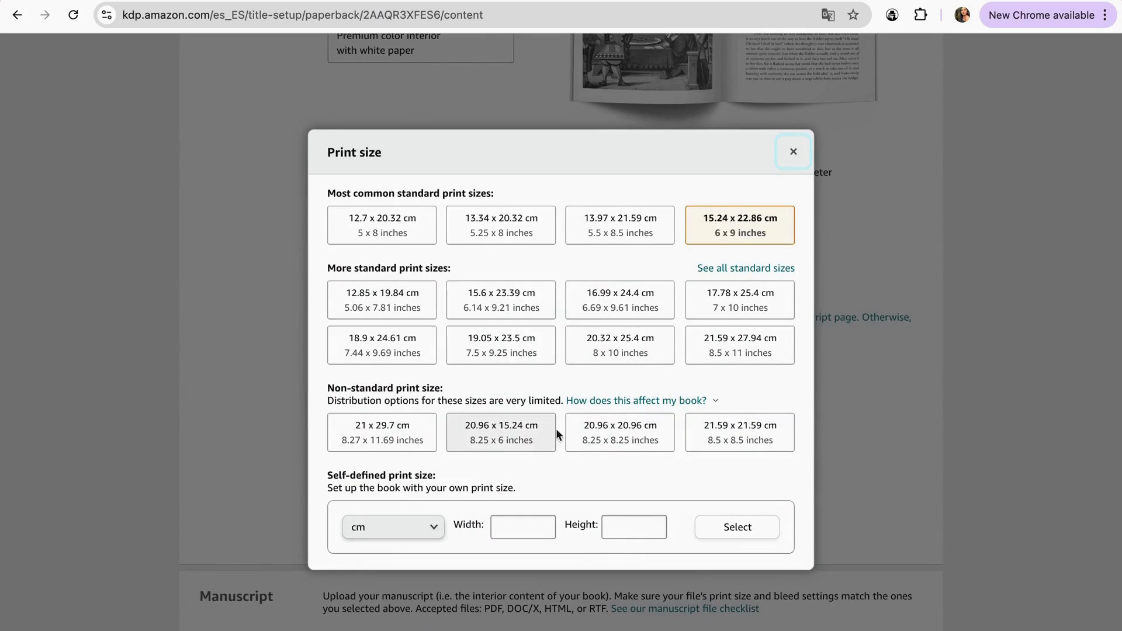
click(622, 427)
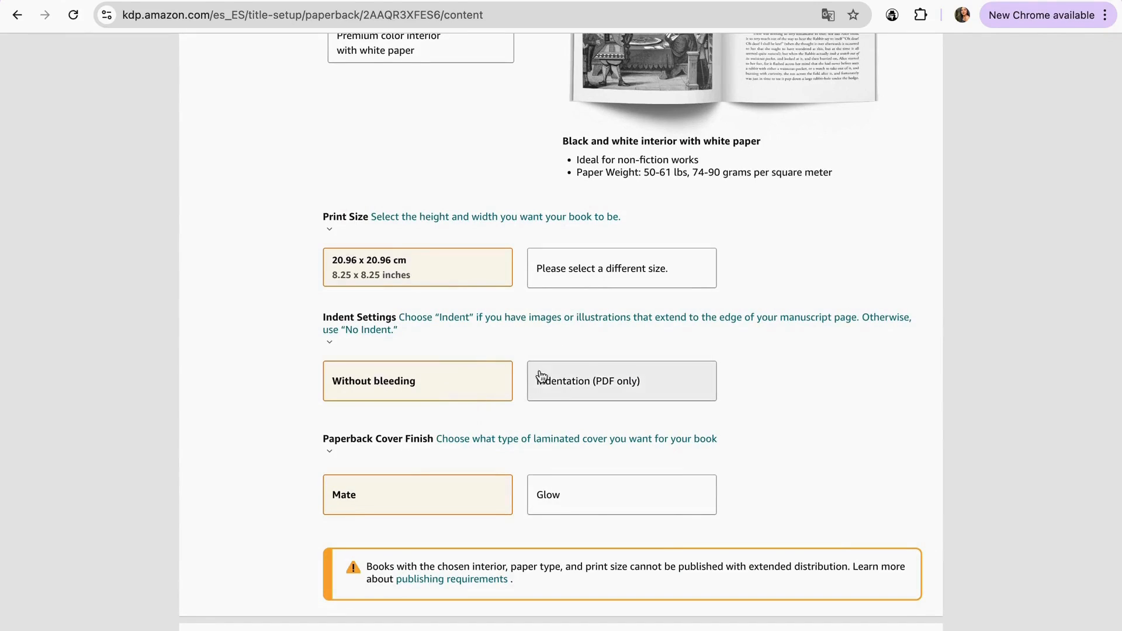
Set the paperback cover finish to Glow.
scroll(511, 356, down, 2)
scroll(511, 362, down, 2)
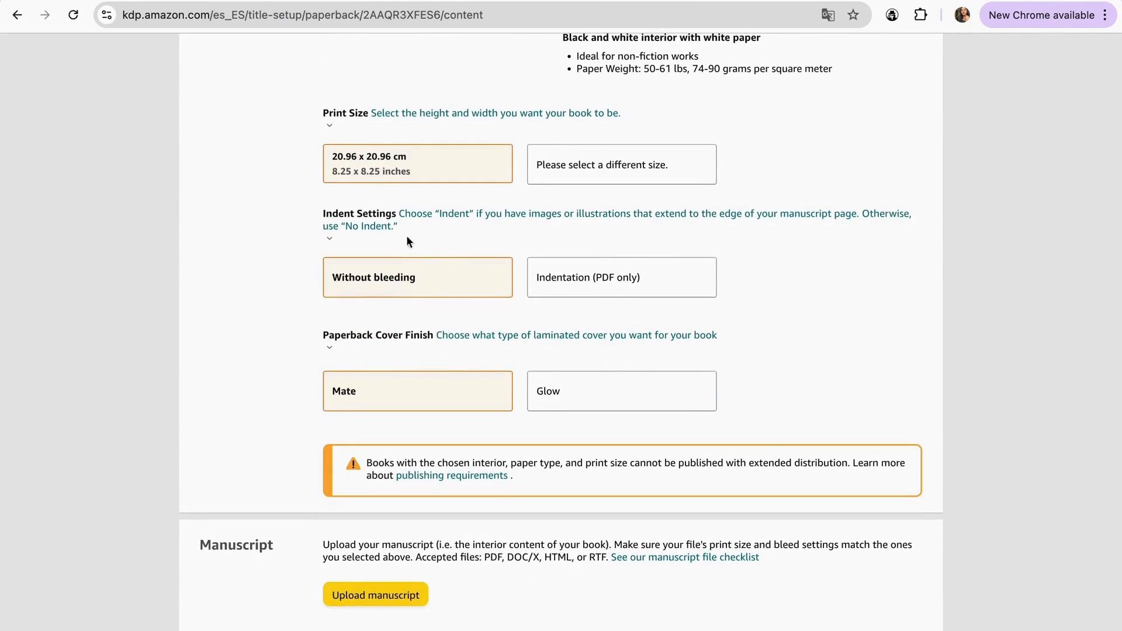
scroll(478, 271, down, 2)
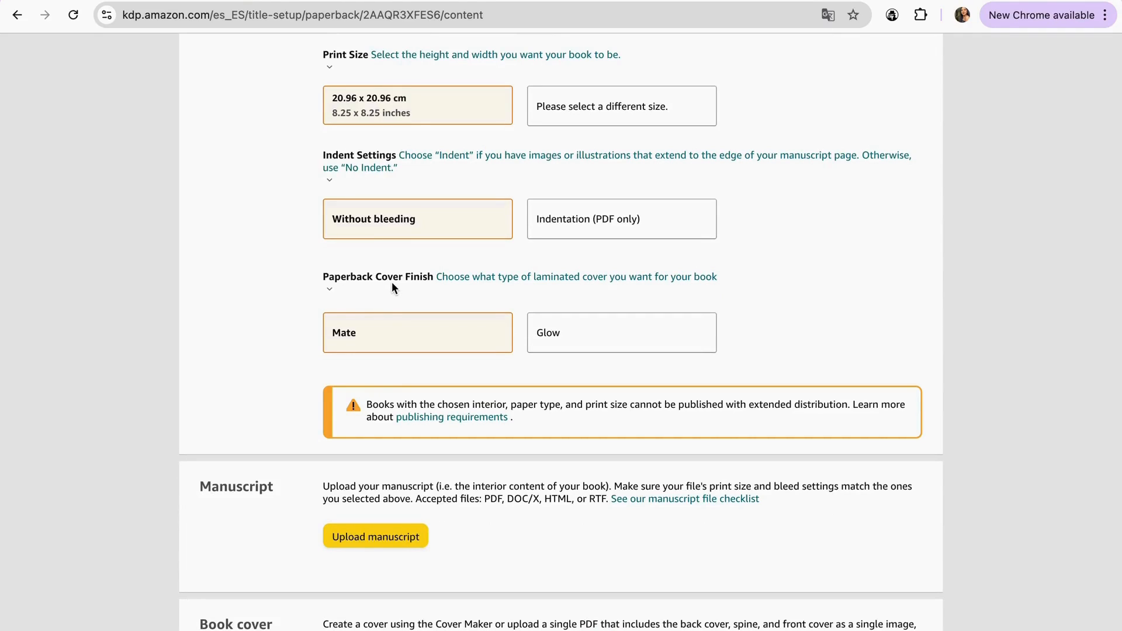
scroll(446, 301, down, 1)
click(539, 314)
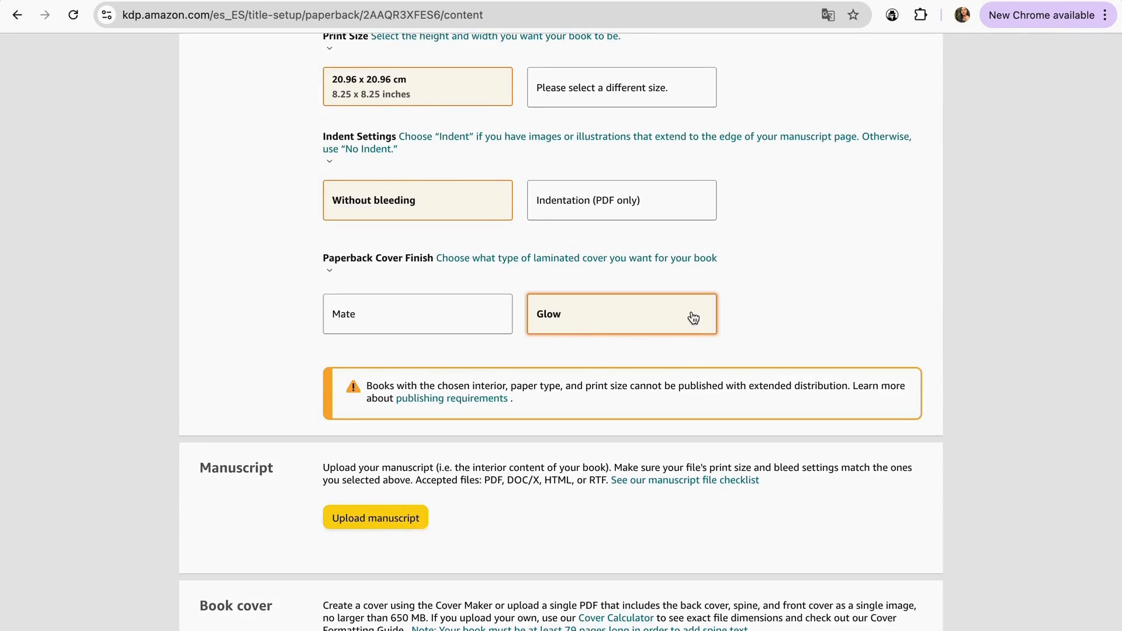
Upload COLORING_BOOK.pdf from the Desktop as the paperback's manuscript.
scroll(693, 317, down, 6)
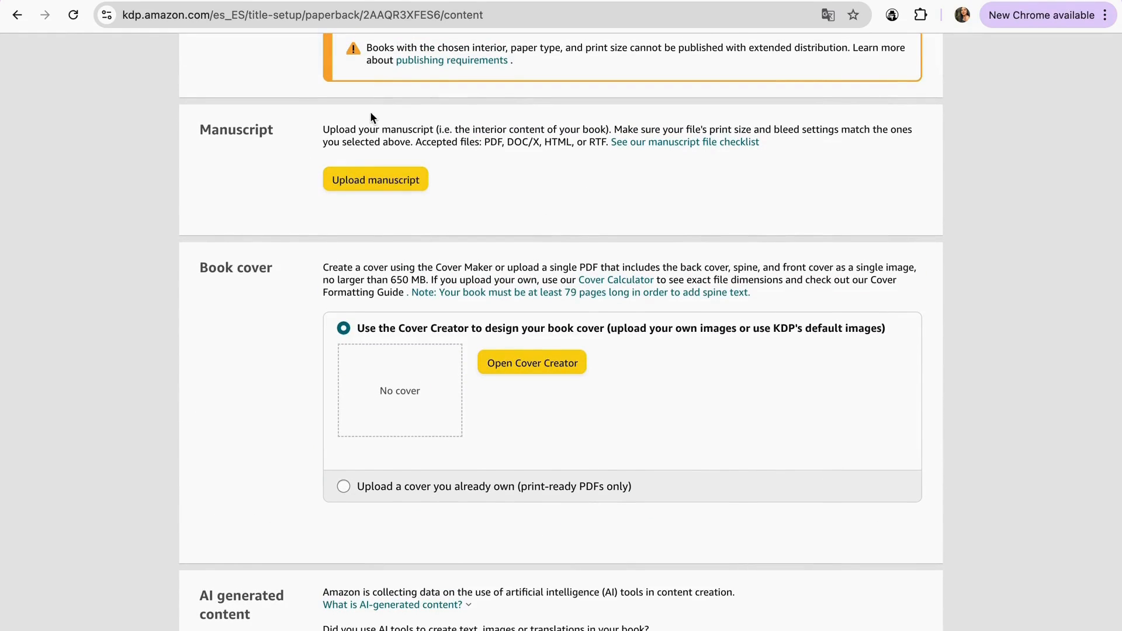
click(404, 181)
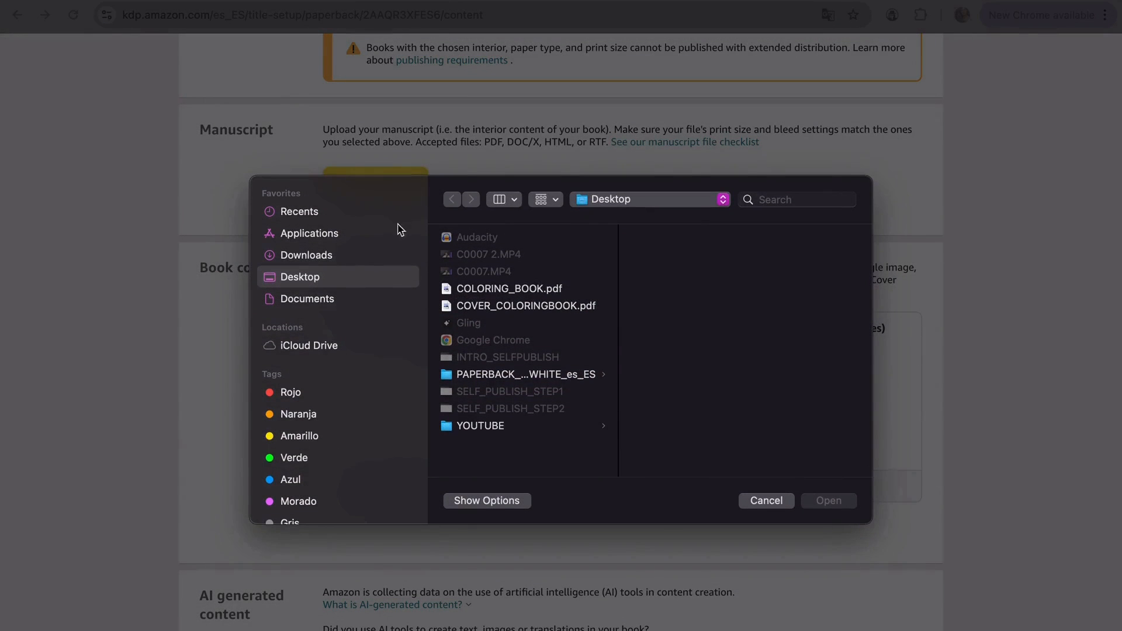
click(591, 288)
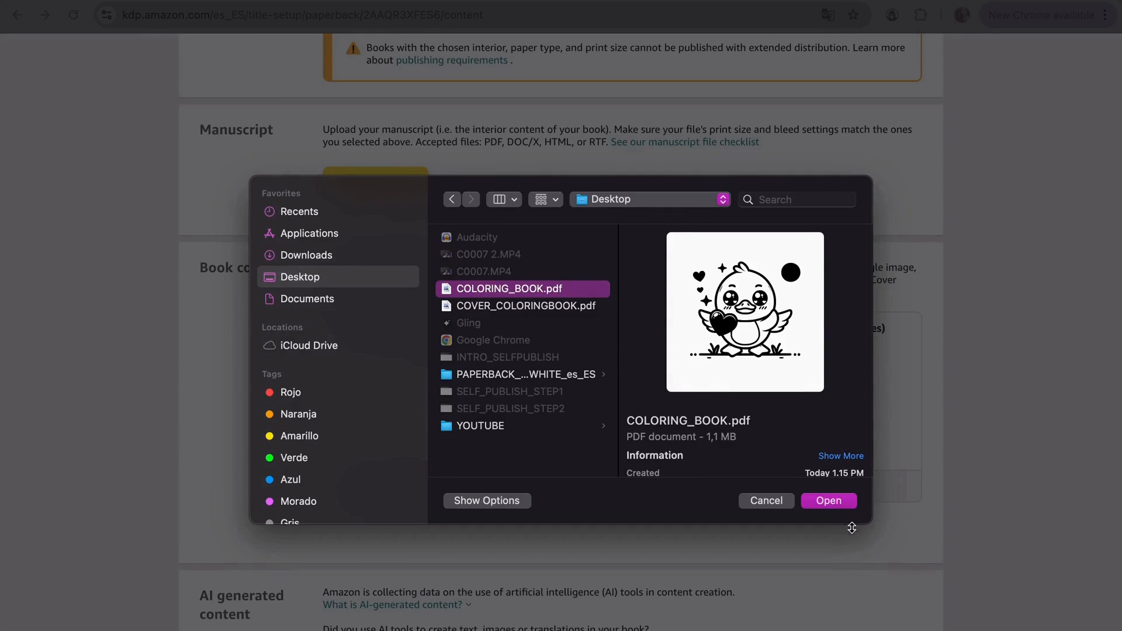
click(829, 501)
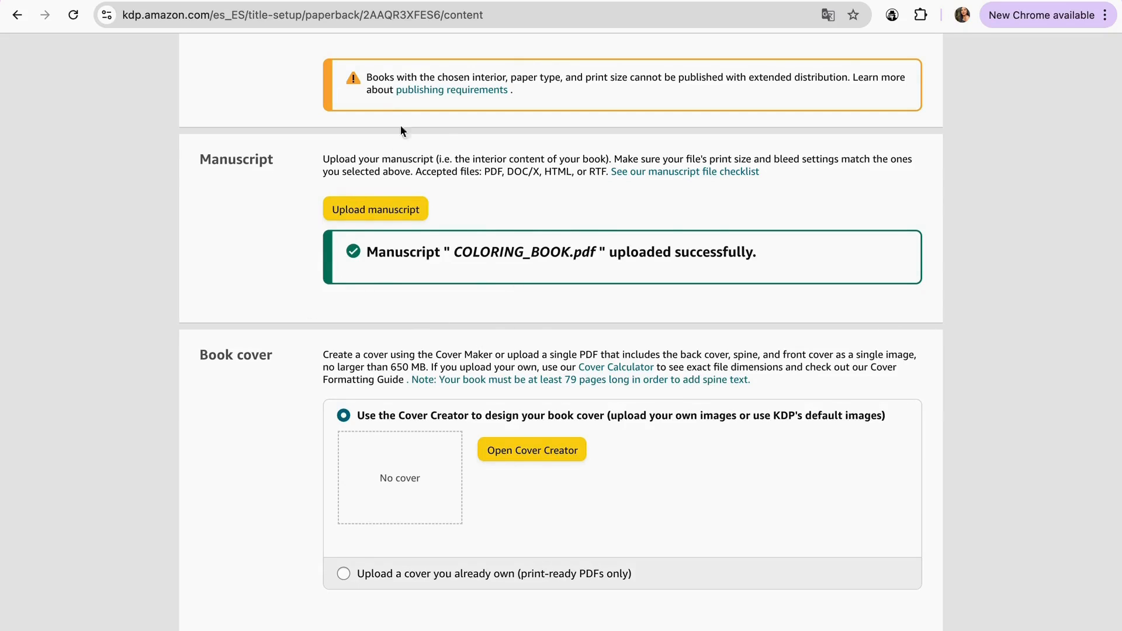
Choose to use an existing print-ready cover and upload COVER_COLORINGBOOK.pdf from the Desktop.
scroll(374, 122, down, 1)
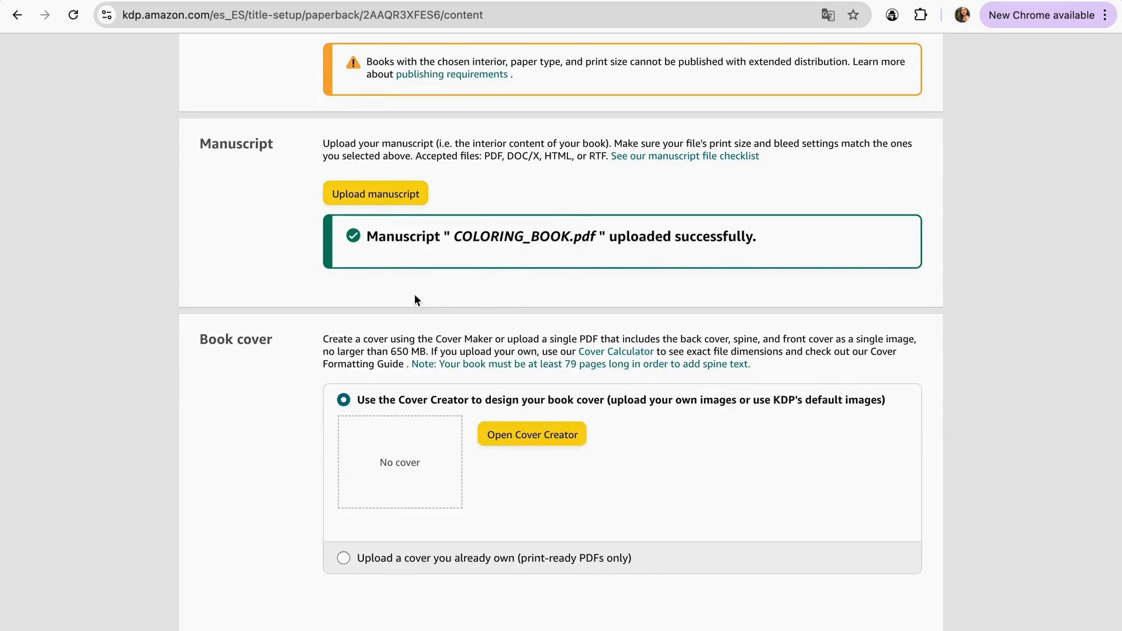
scroll(444, 304, down, 3)
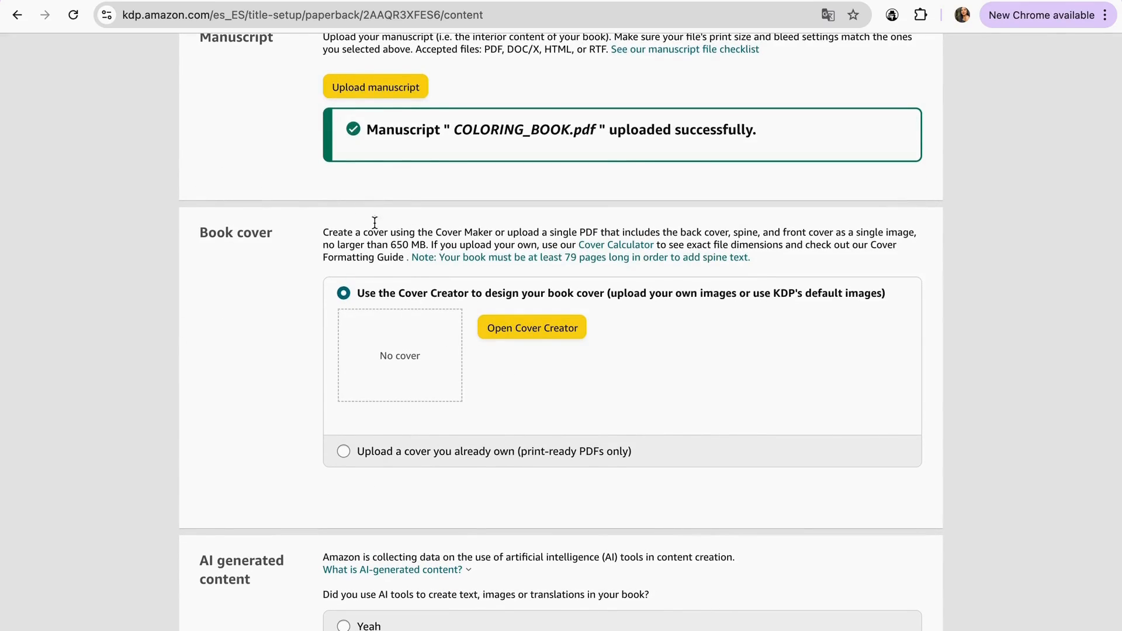
scroll(286, 220, down, 2)
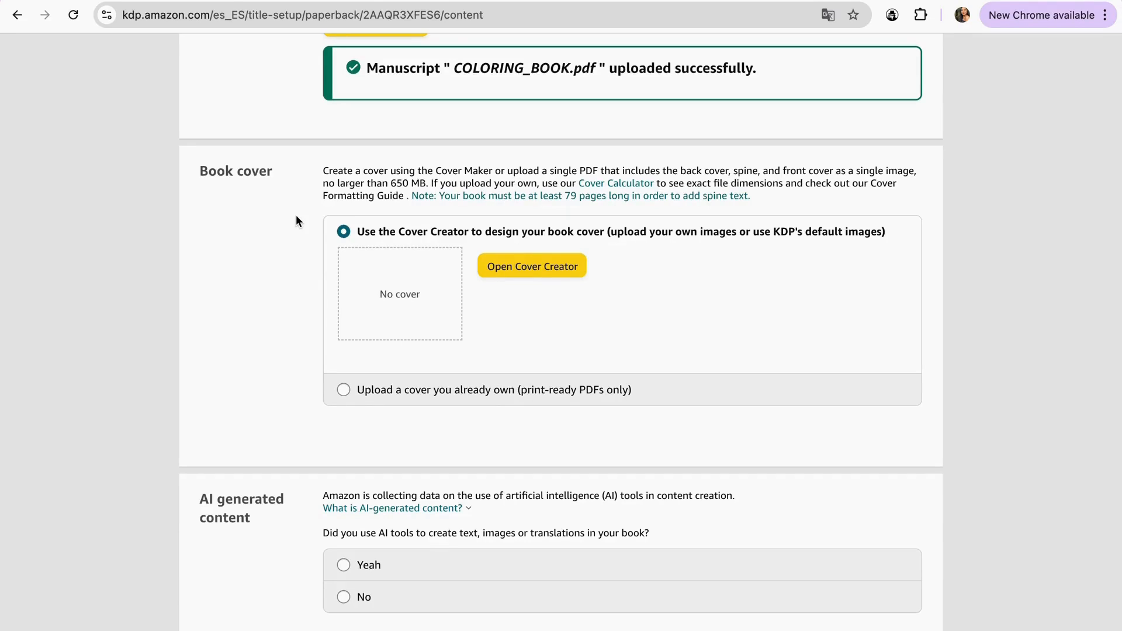
scroll(296, 215, down, 2)
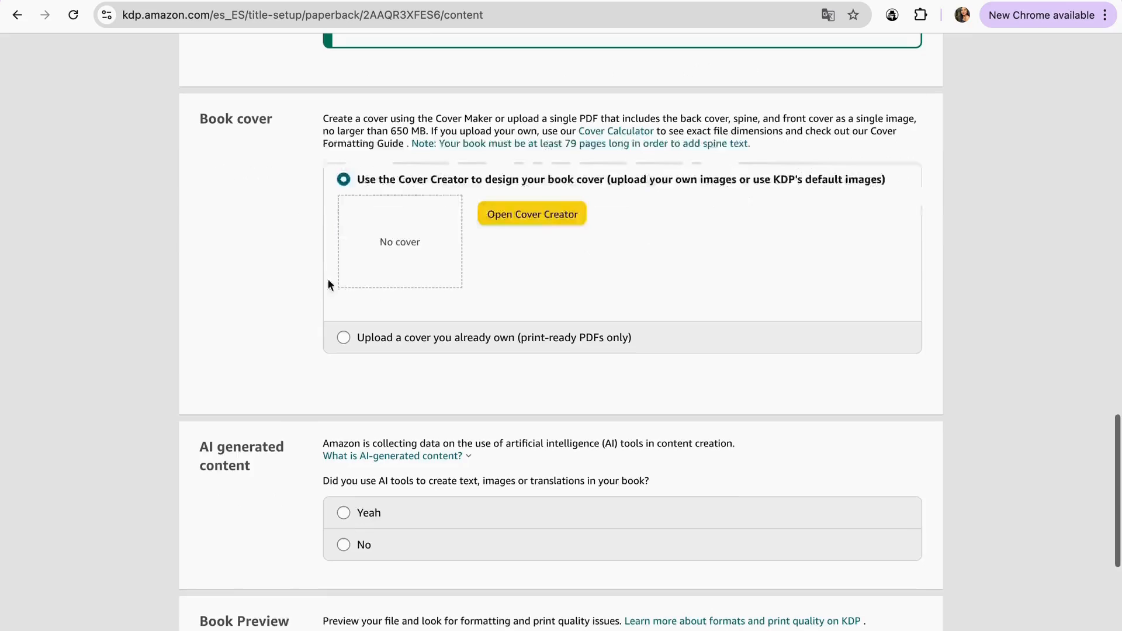
click(350, 336)
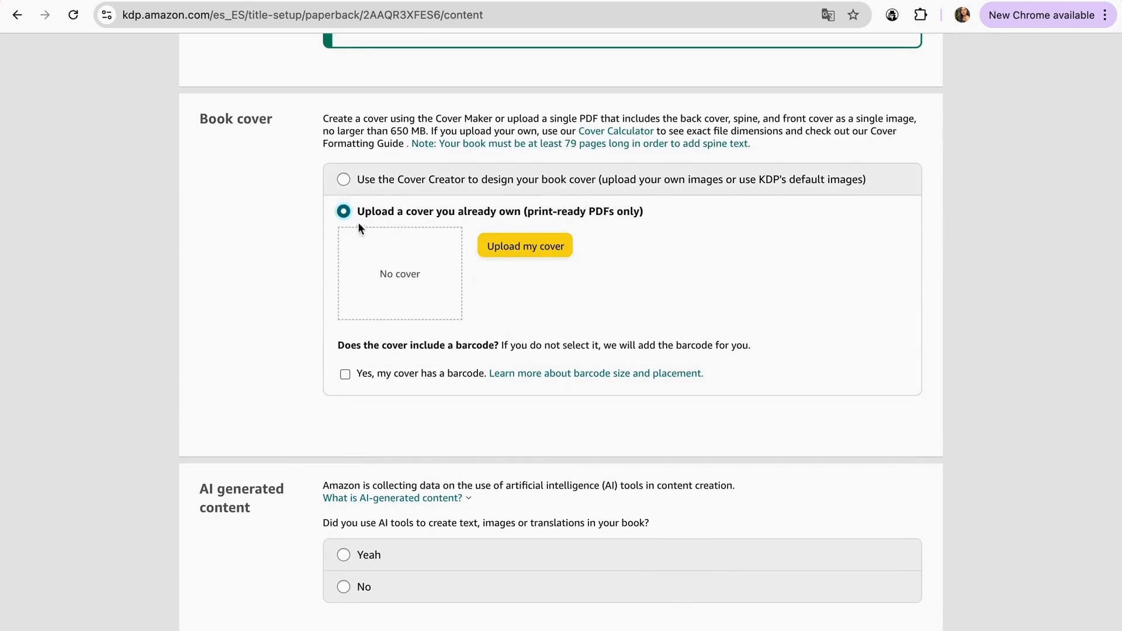
click(513, 251)
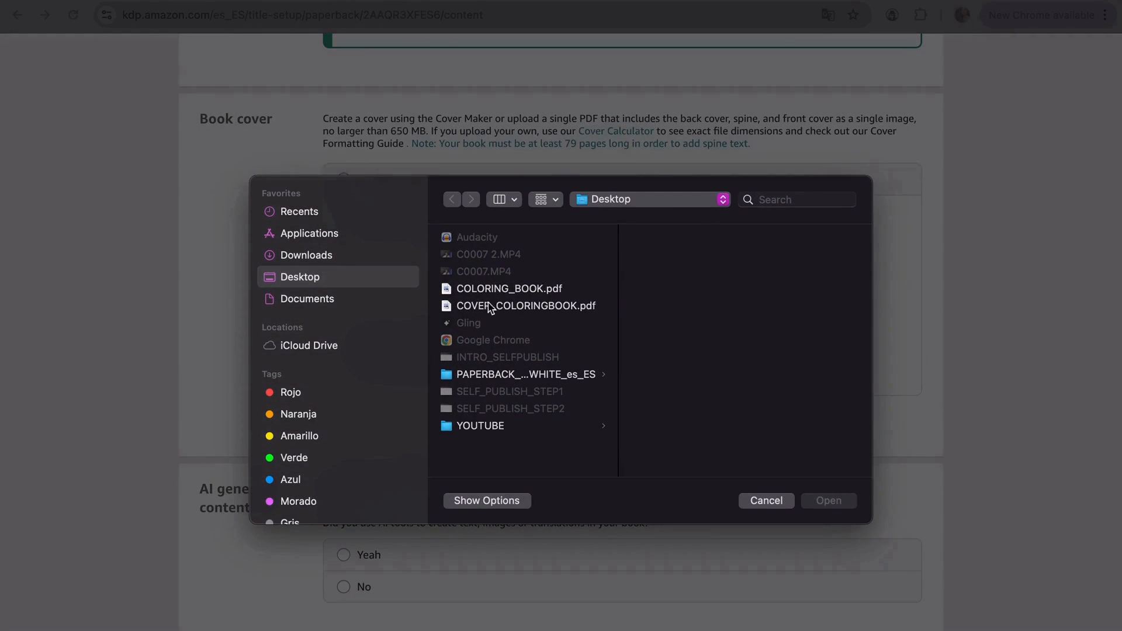
click(496, 308)
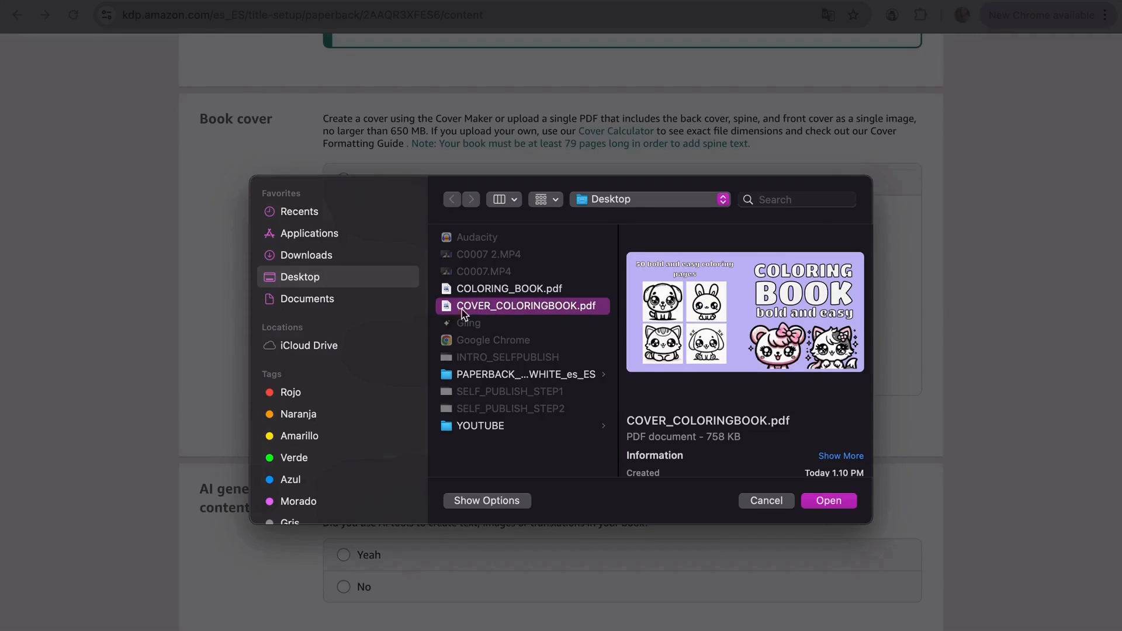
click(828, 501)
Declare that AI tools were used for the book, with None for AI-generated texts.
scroll(262, 305, down, 5)
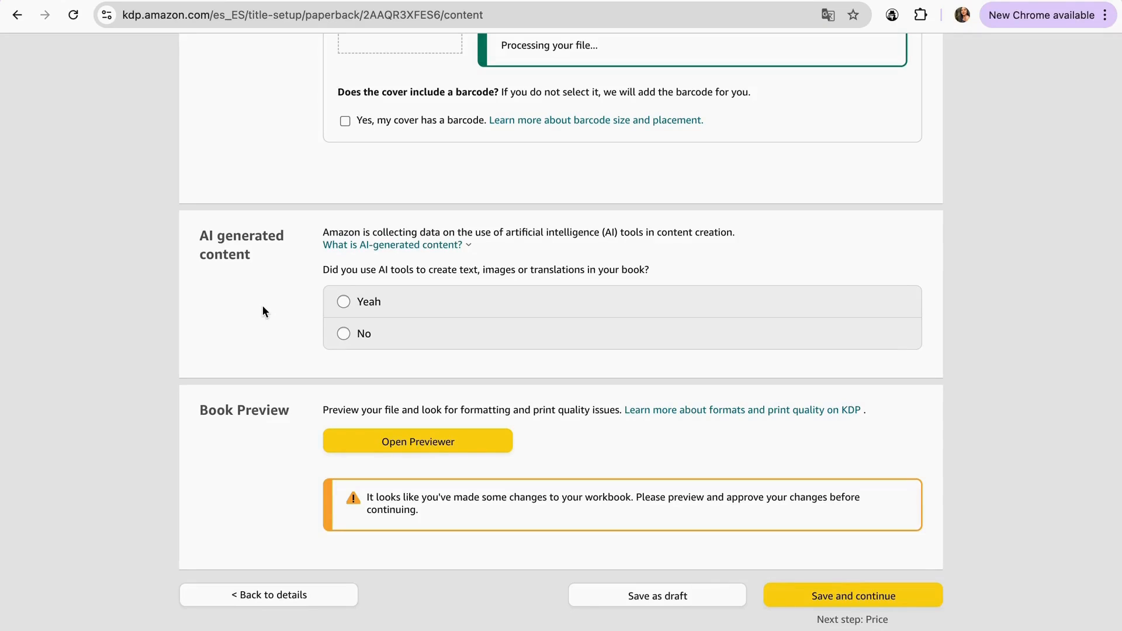
click(343, 252)
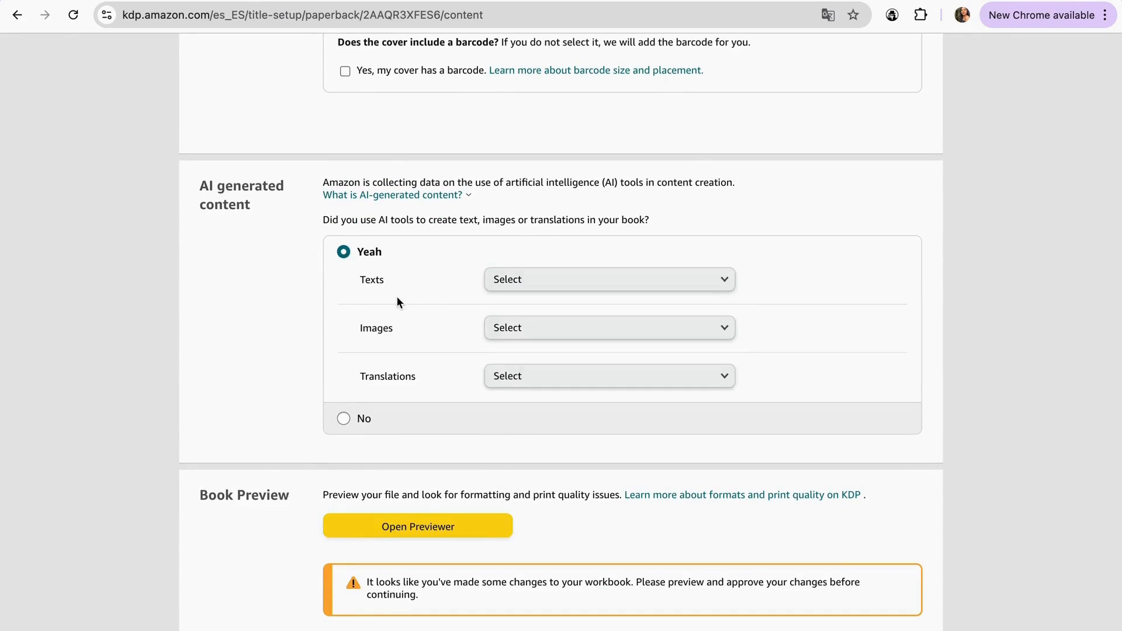
click(507, 280)
click(508, 279)
click(527, 283)
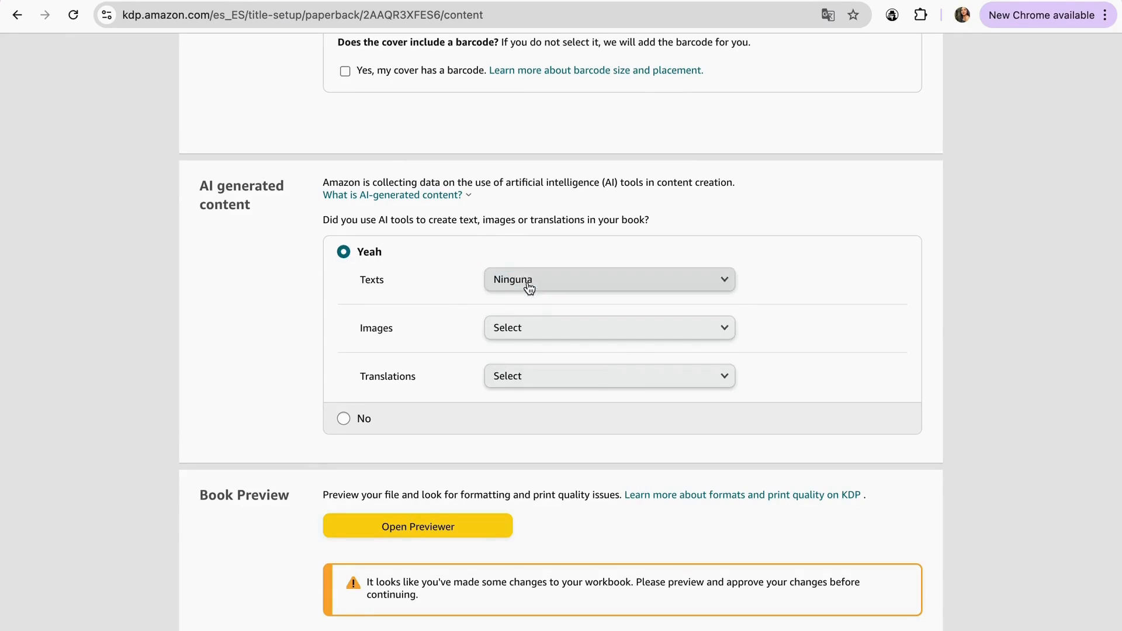
Declare lots of AI-generated images with extensive editing made with Kittl AI, and set AI translations to None.
click(533, 327)
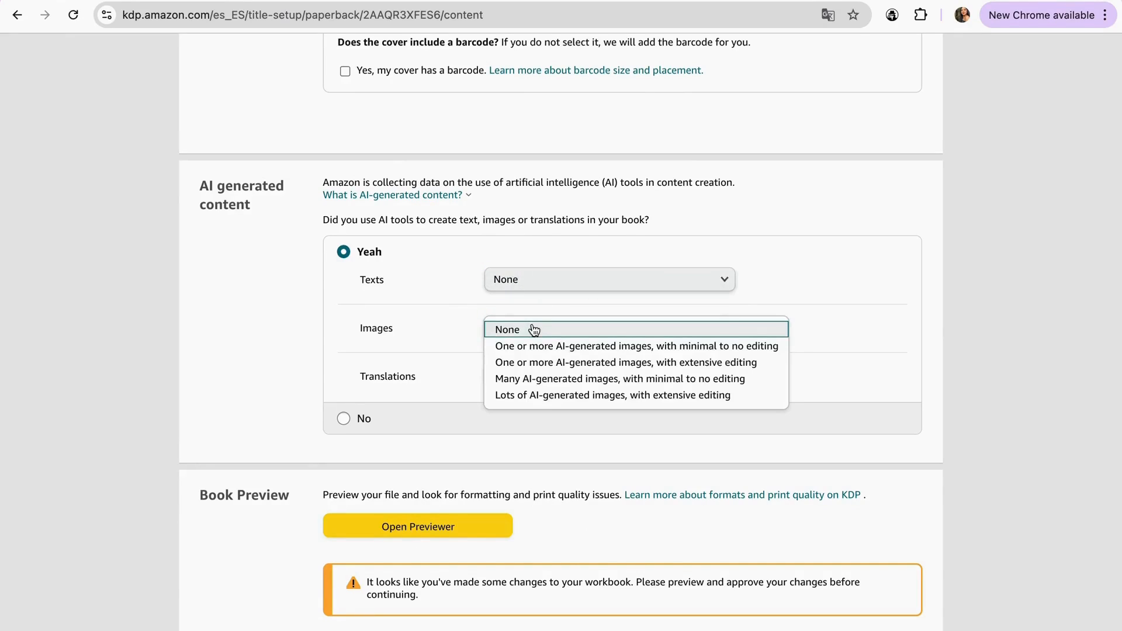
click(547, 396)
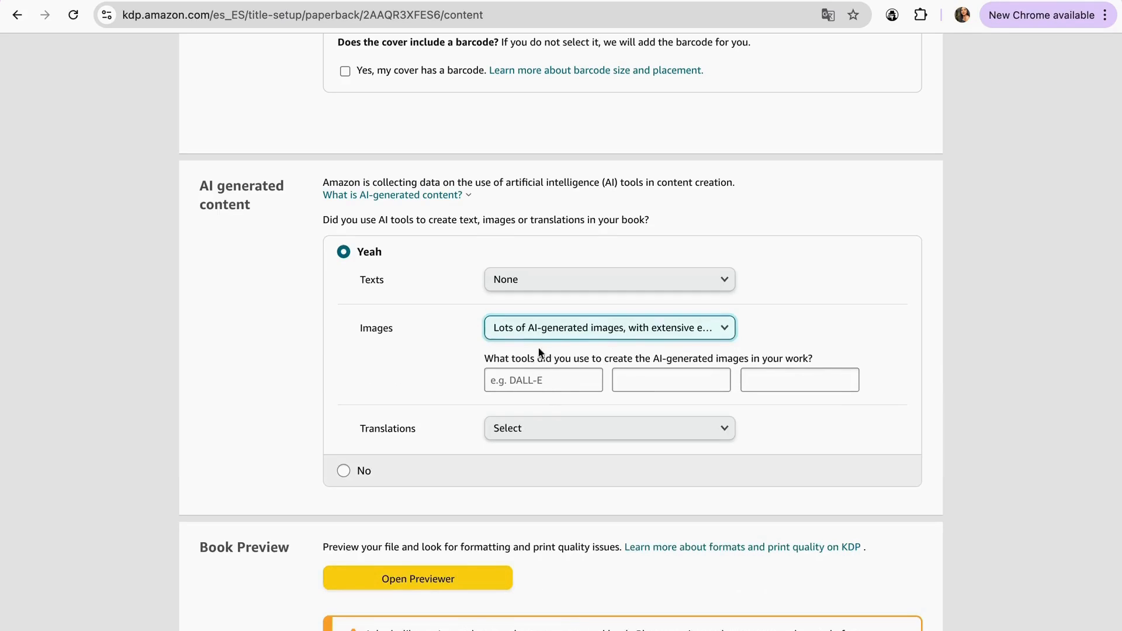
key(Tab)
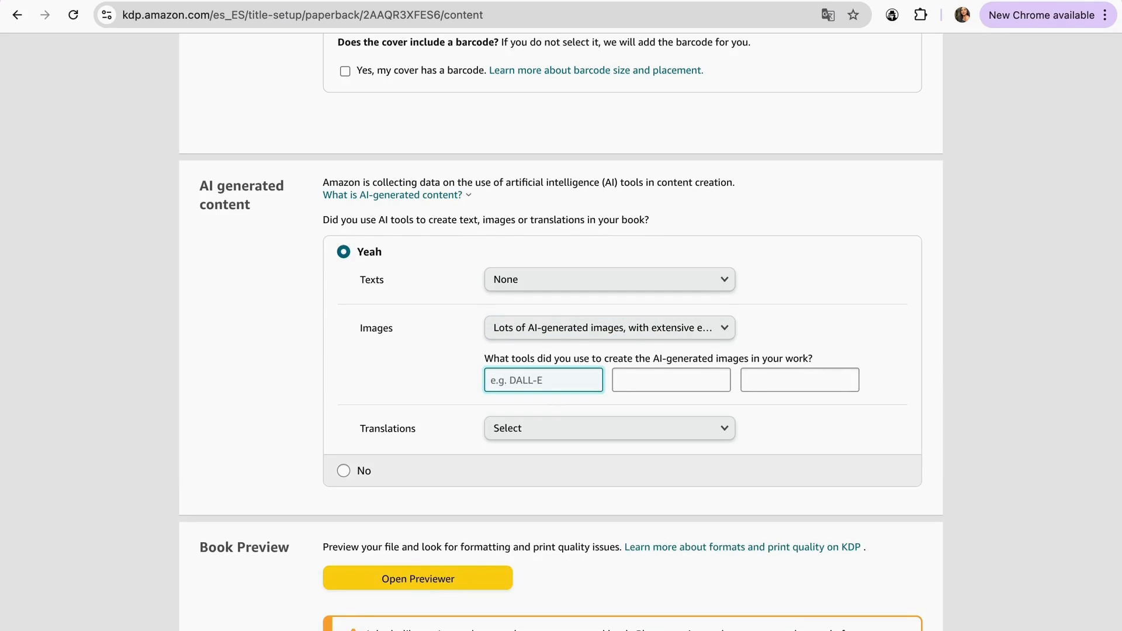
text(Kittl AI)
scroll(449, 429, down, 1)
click(504, 398)
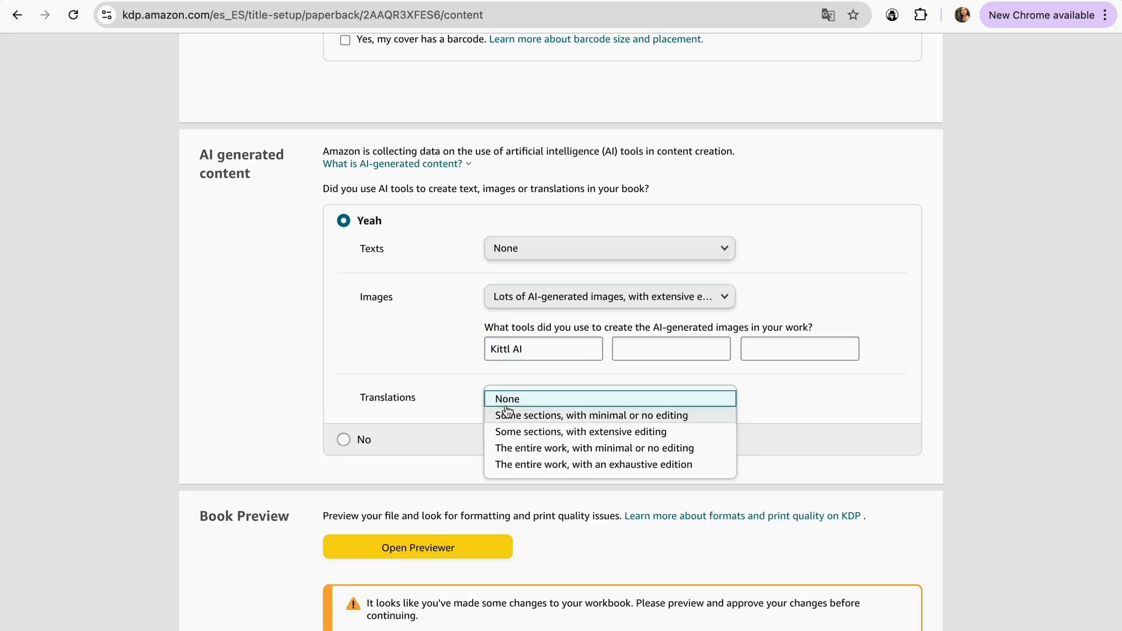
click(504, 399)
Open the book in the Print Previewer and check the cover and interior pages 1 to 5.
scroll(468, 421, down, 3)
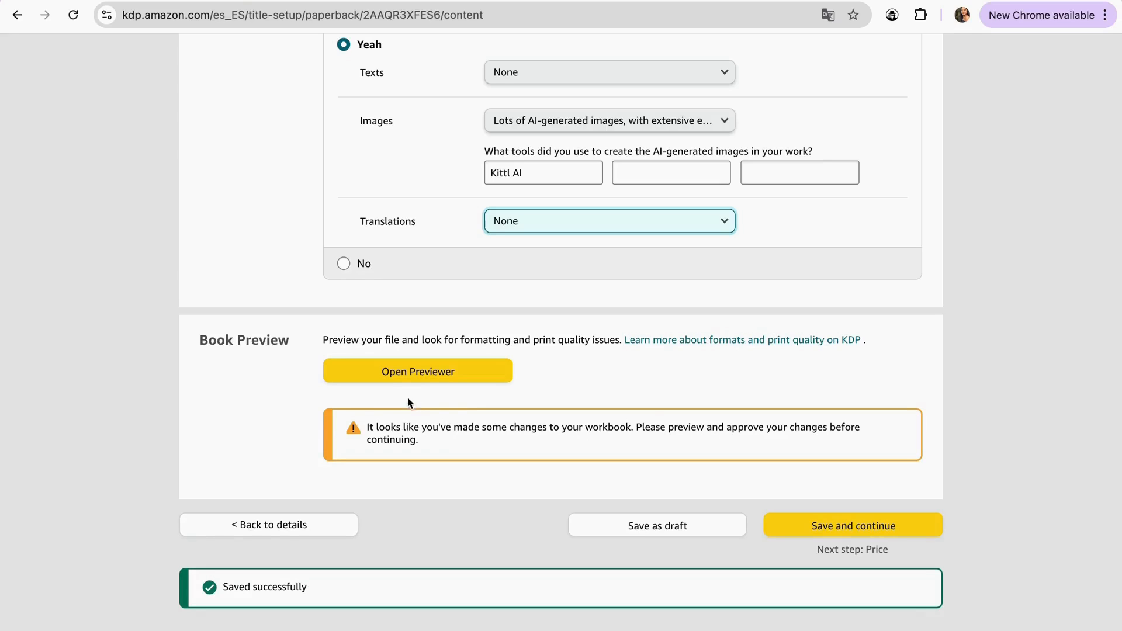
click(404, 374)
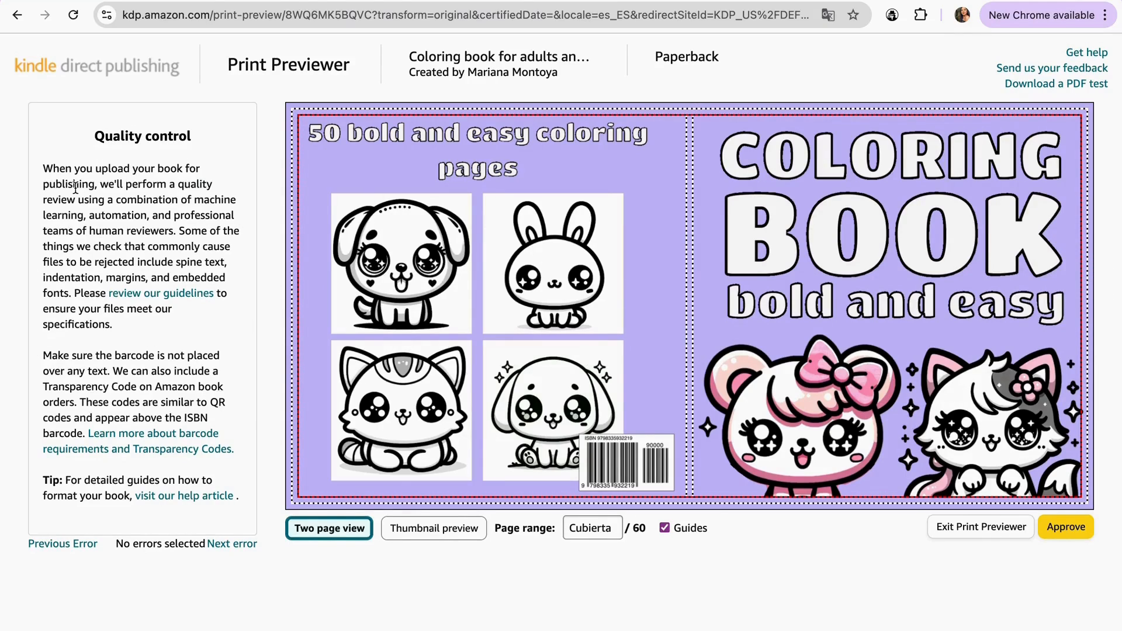
click(1089, 294)
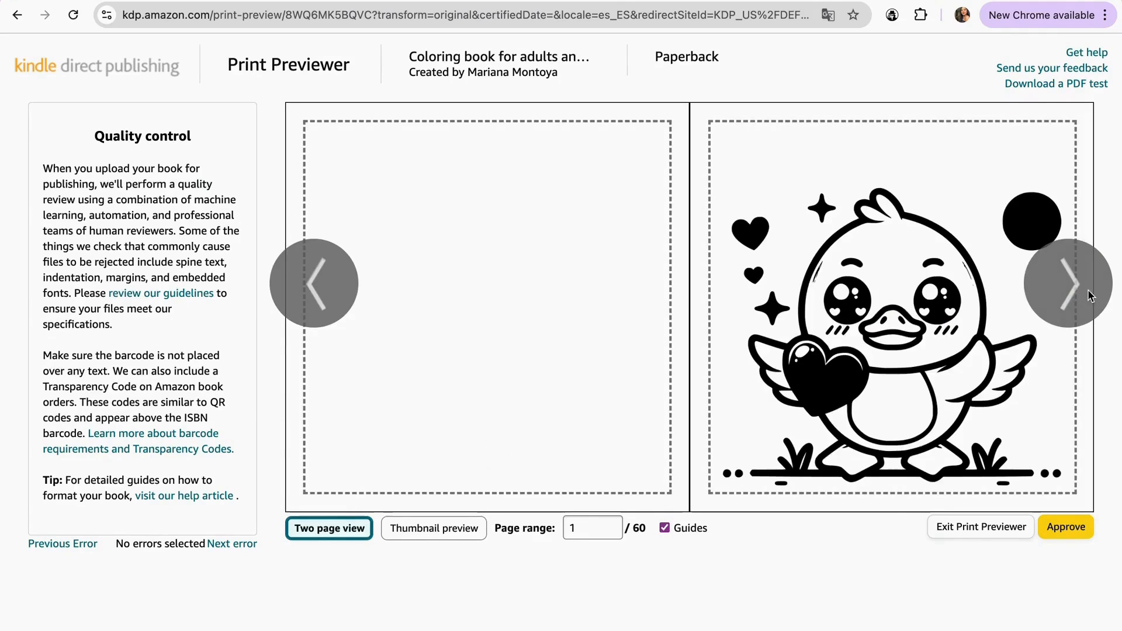
click(1091, 293)
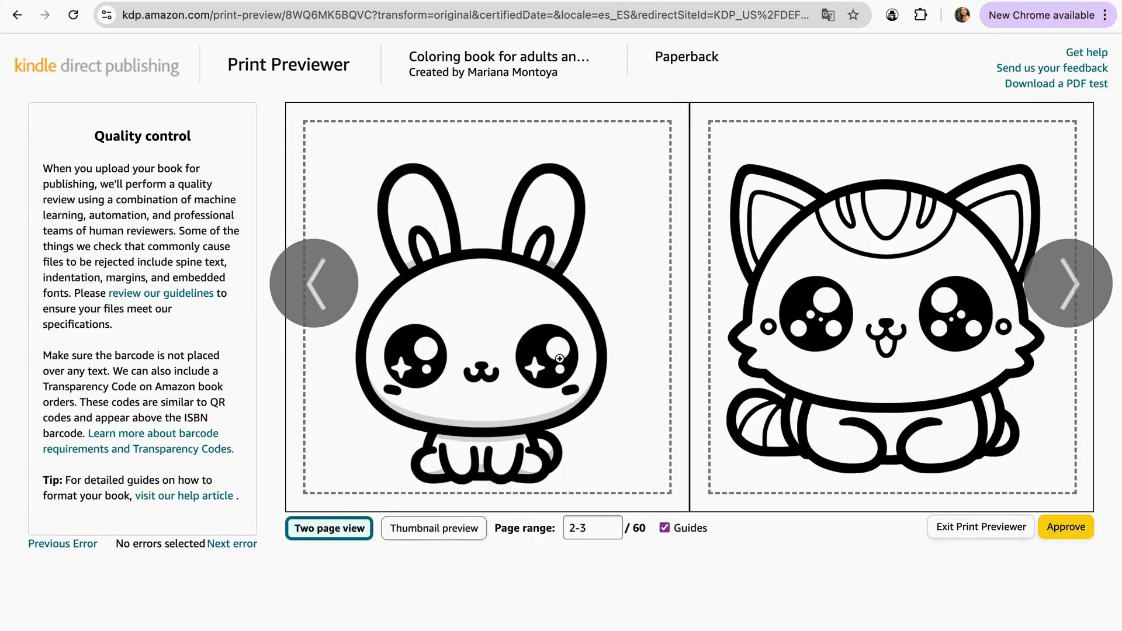
click(1088, 289)
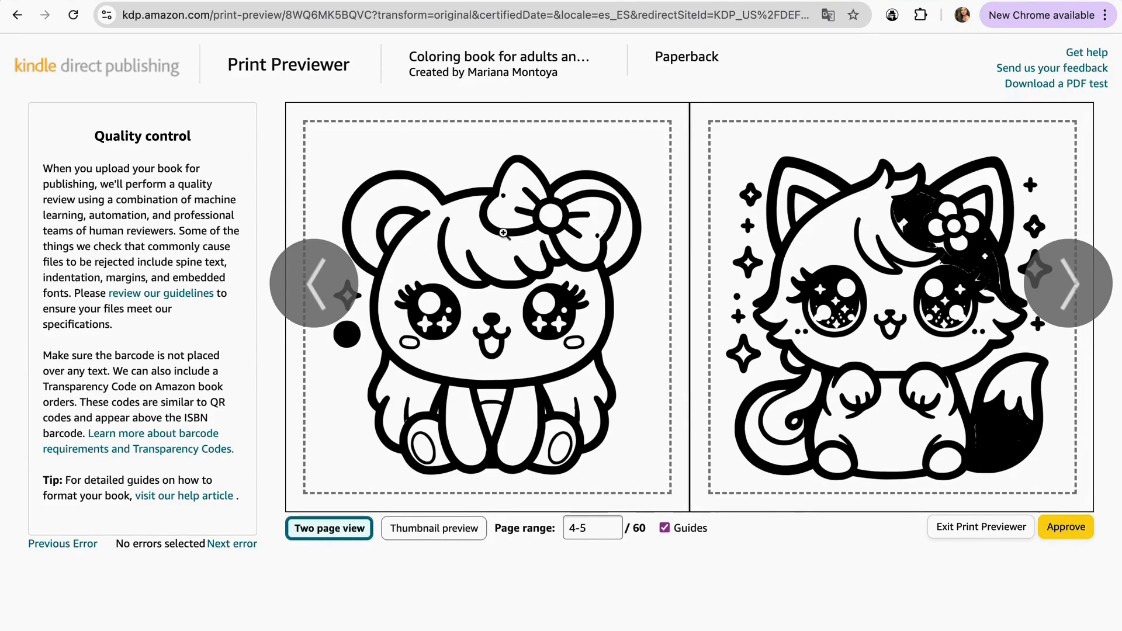
click(345, 292)
click(345, 292)
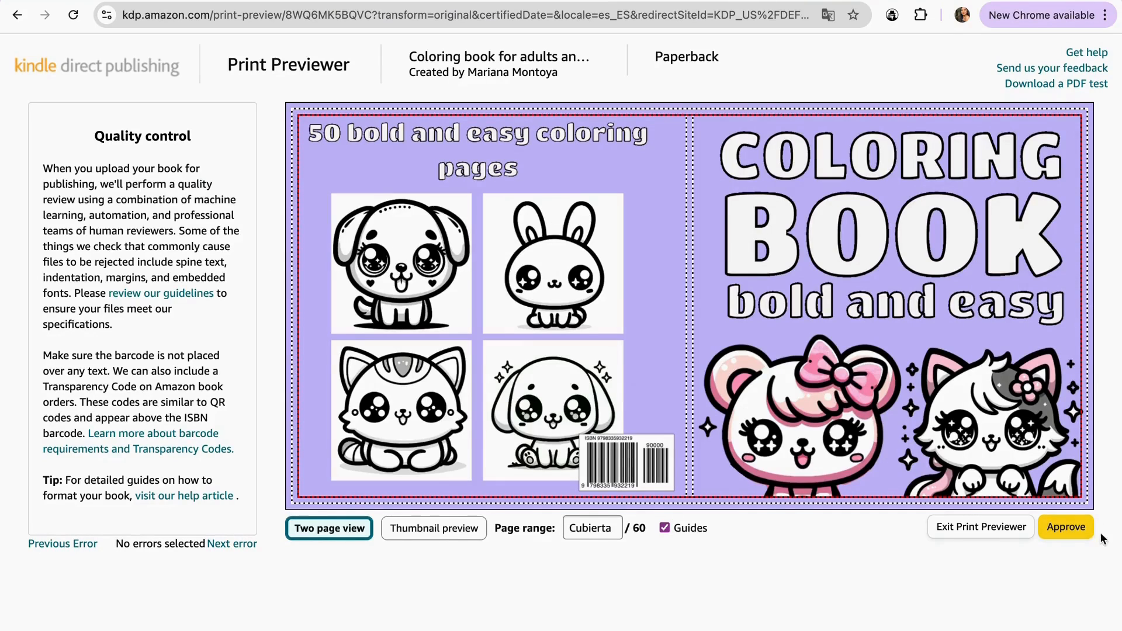
Approve the print preview and save the content to continue to the Price stage.
click(1067, 528)
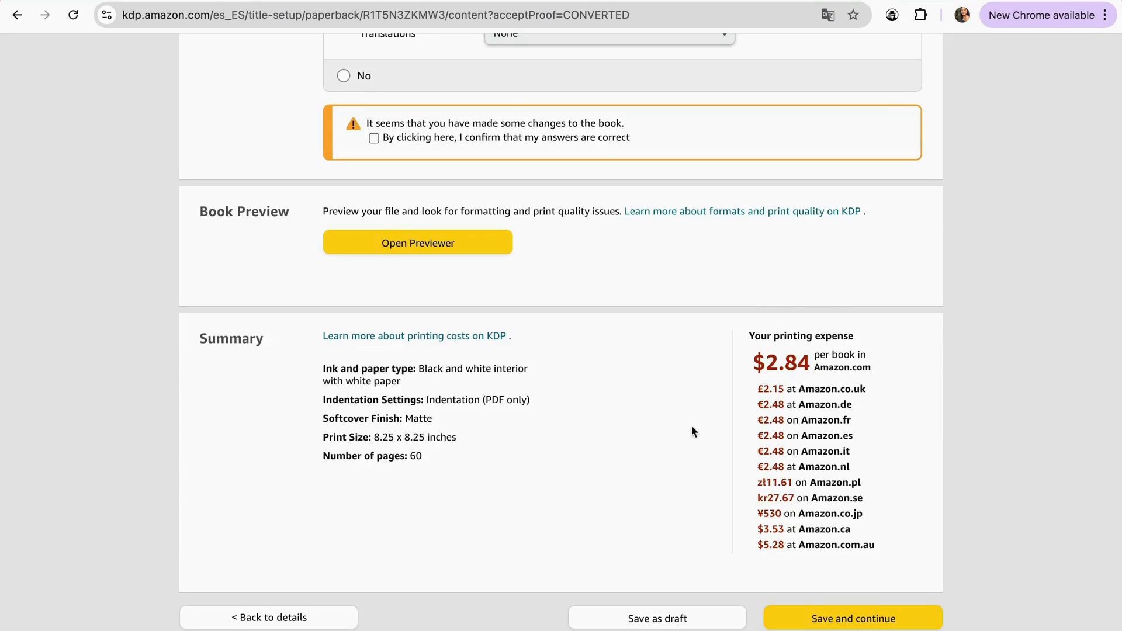
scroll(708, 439, down, 1)
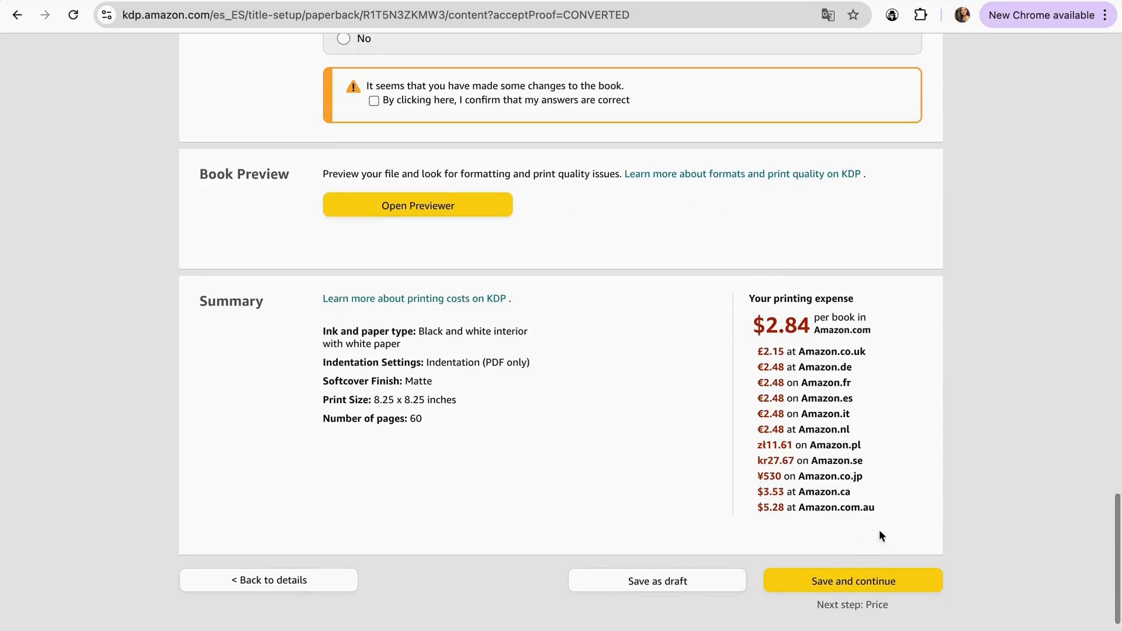
click(851, 592)
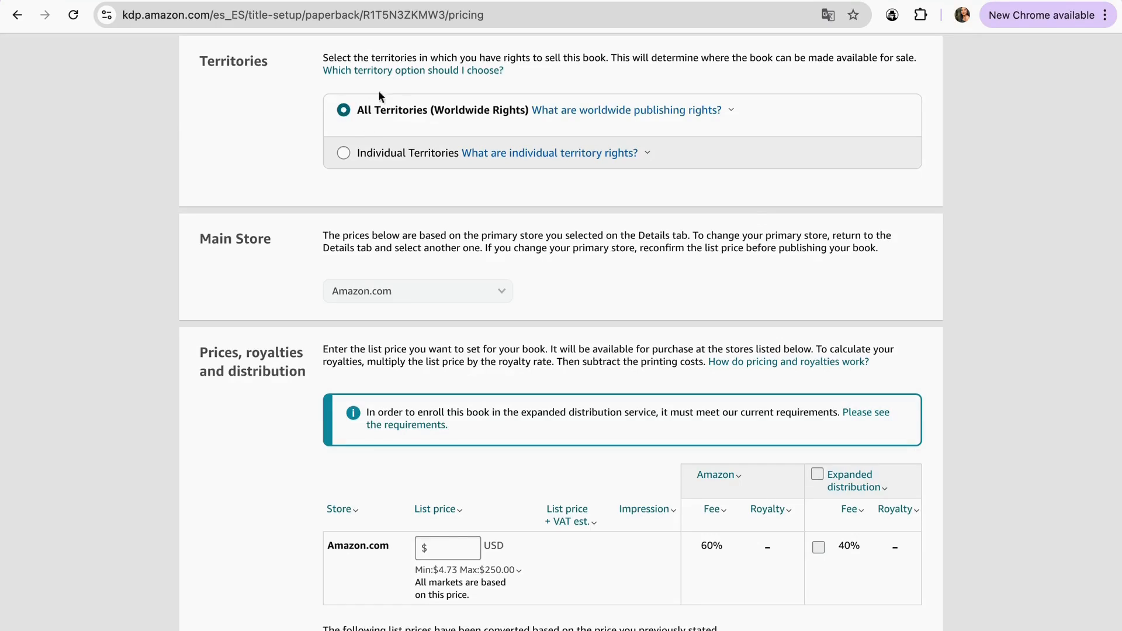
Set the Amazon.com list price to 6,99 USD and review the converted prices for the other stores.
scroll(424, 225, down, 2)
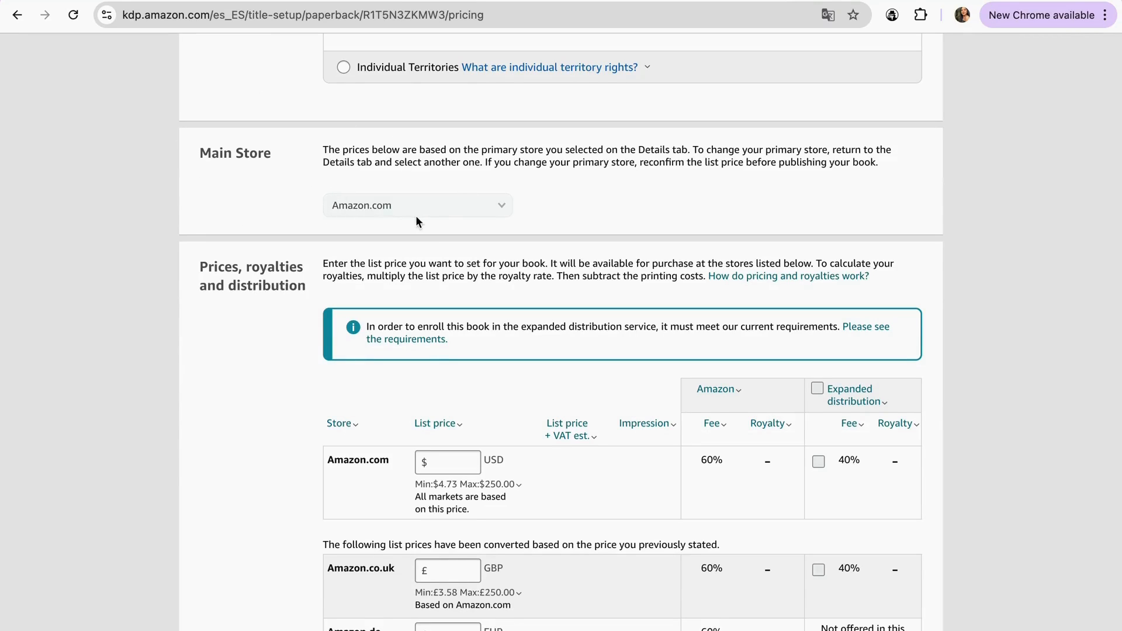
scroll(417, 221, down, 3)
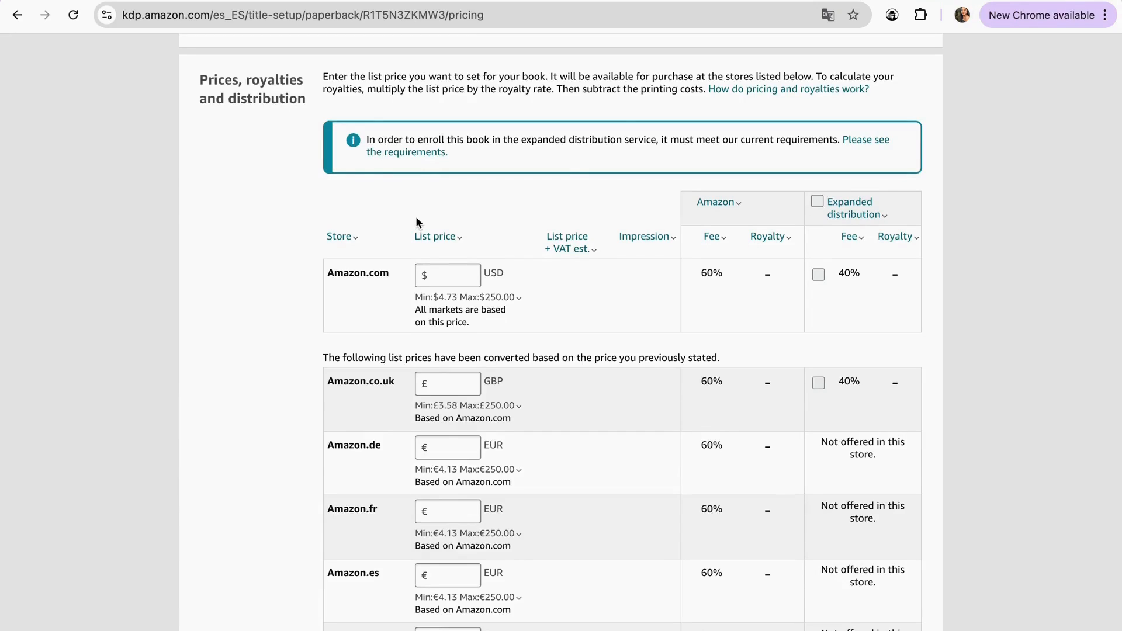
click(460, 277)
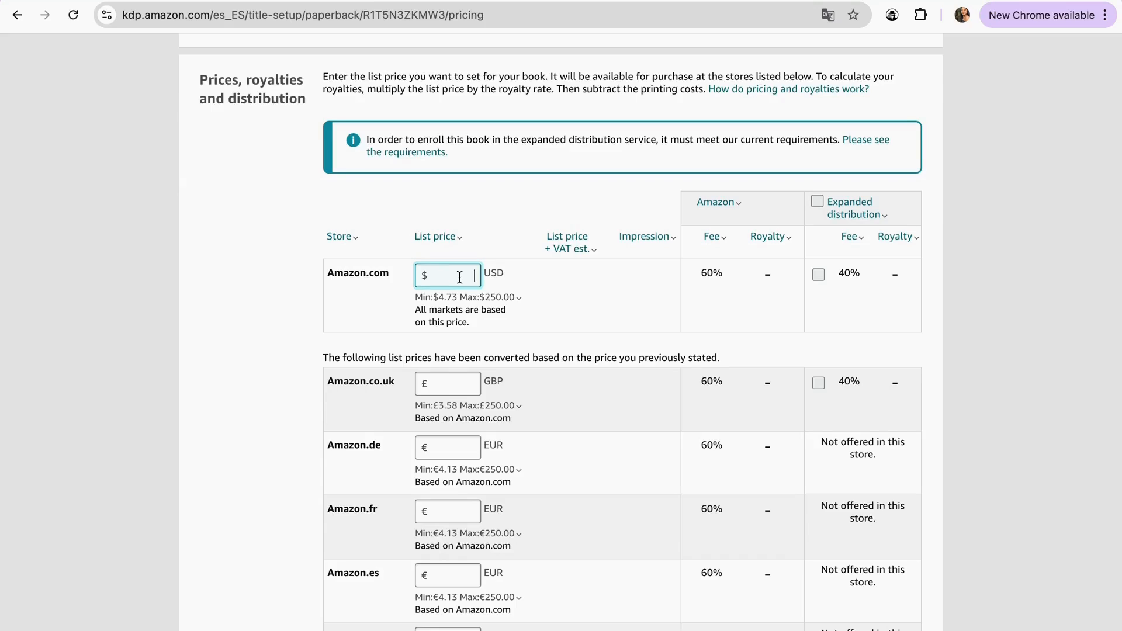
text(6,99)
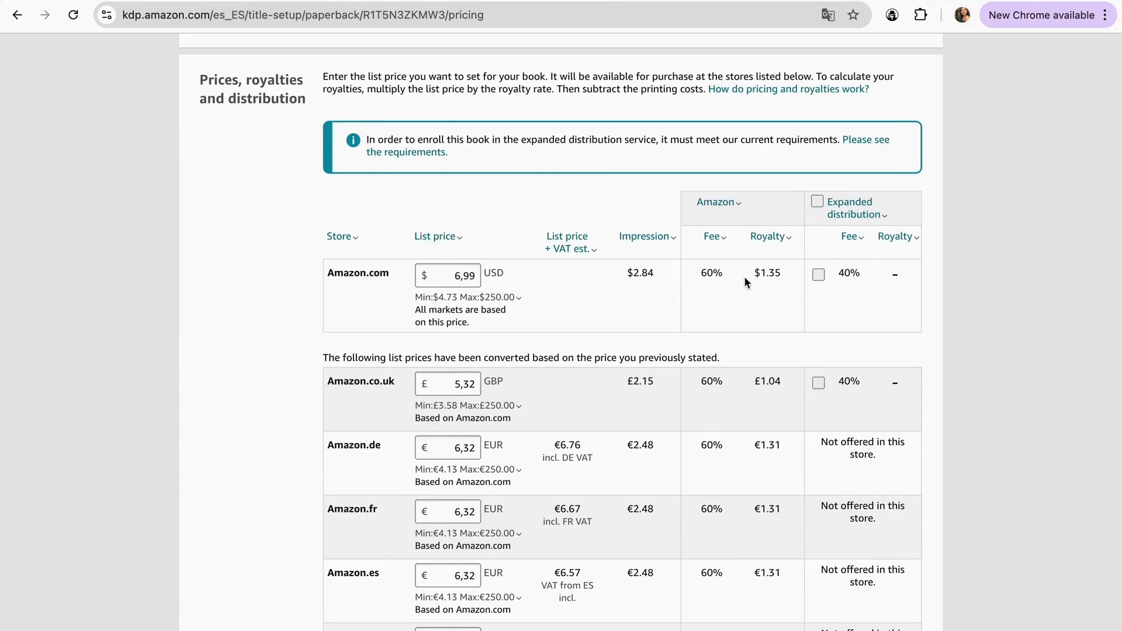
scroll(761, 271, down, 3)
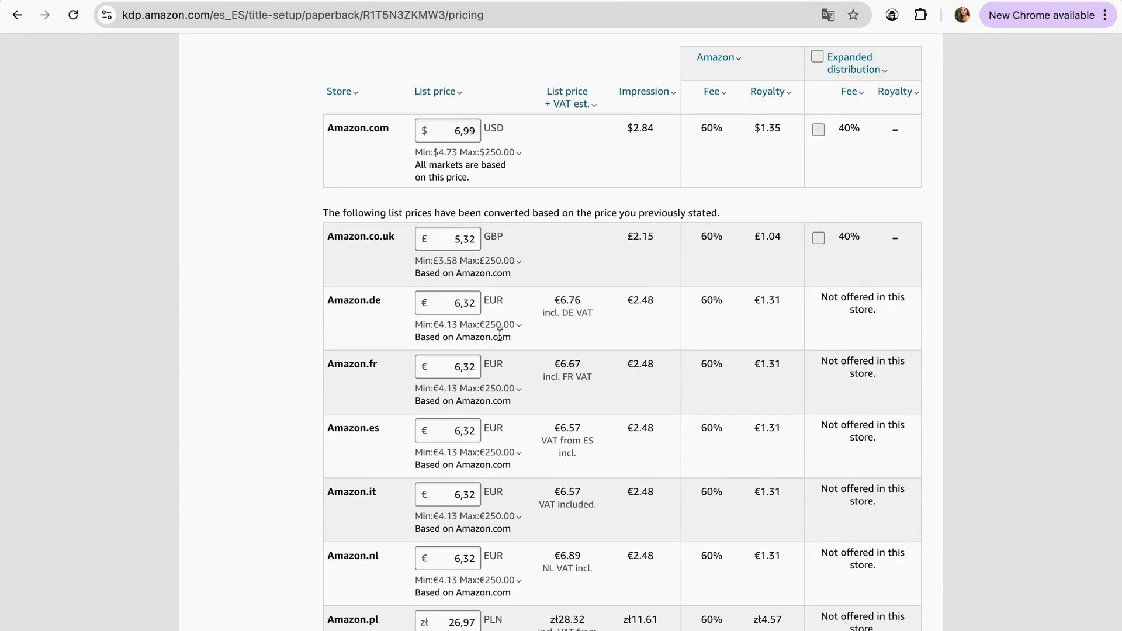
scroll(616, 289, down, 10)
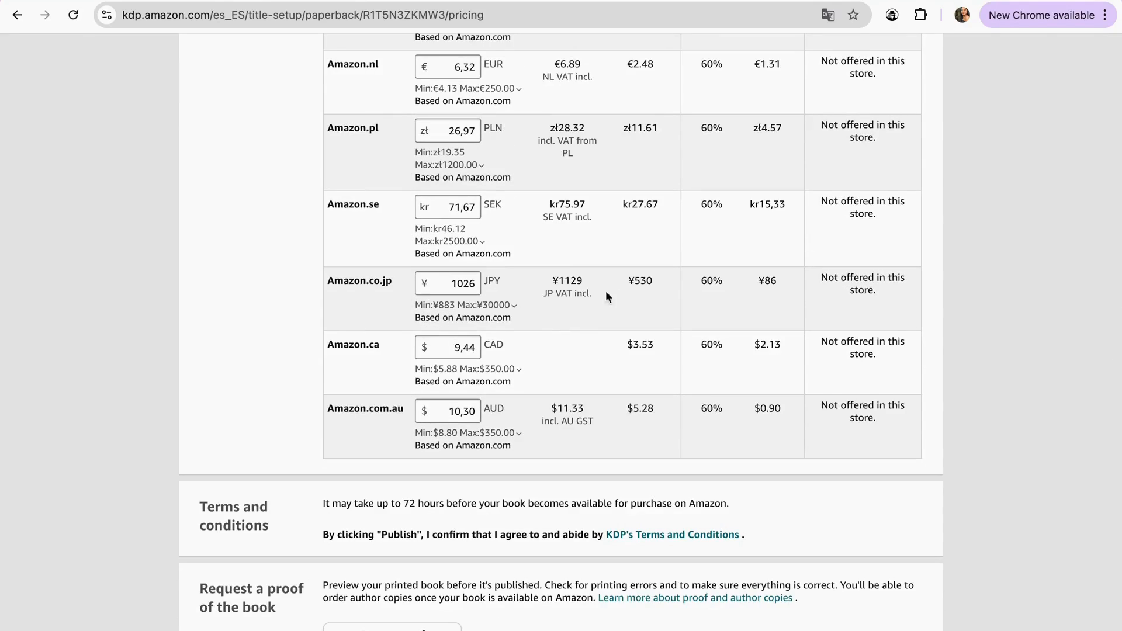